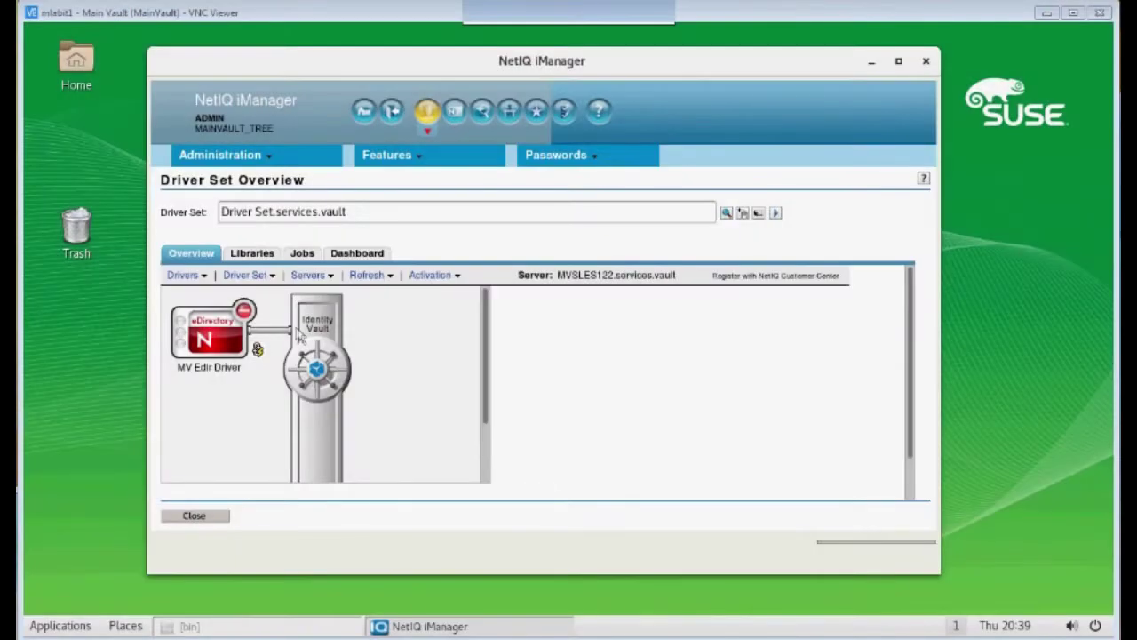
left_click(247, 321)
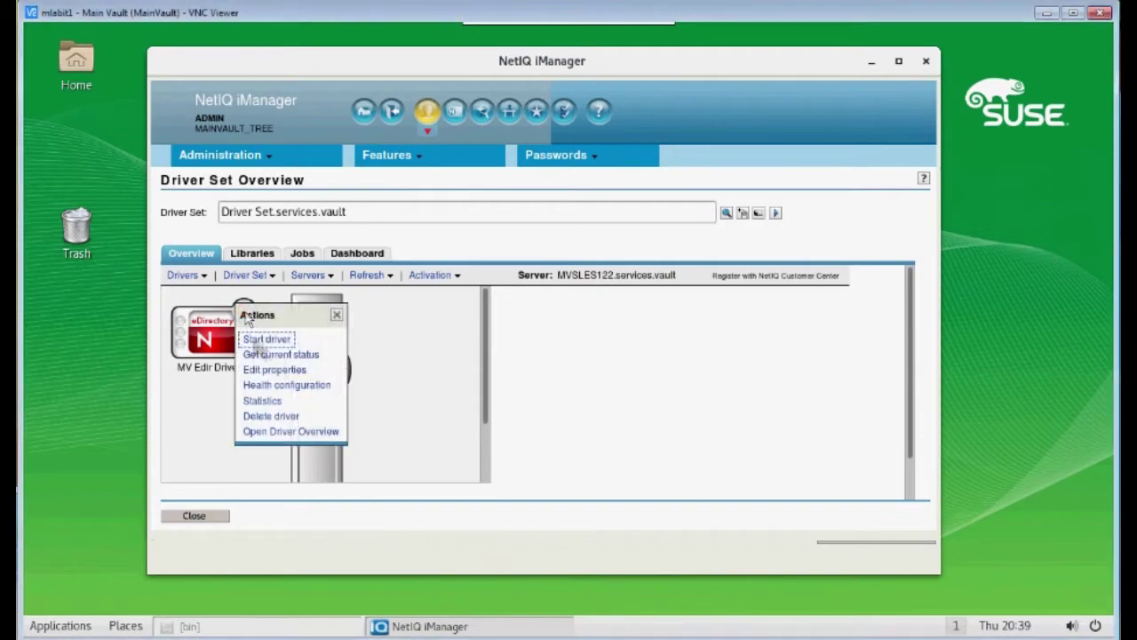
left_click(315, 370)
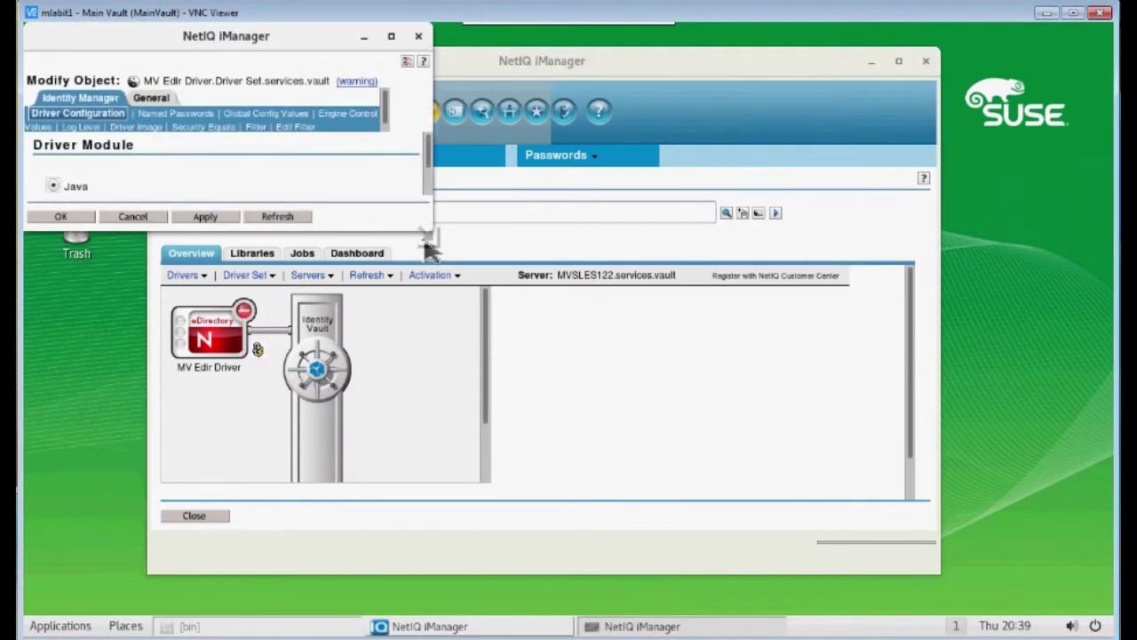
left_click_drag(540, 189, 548, 335)
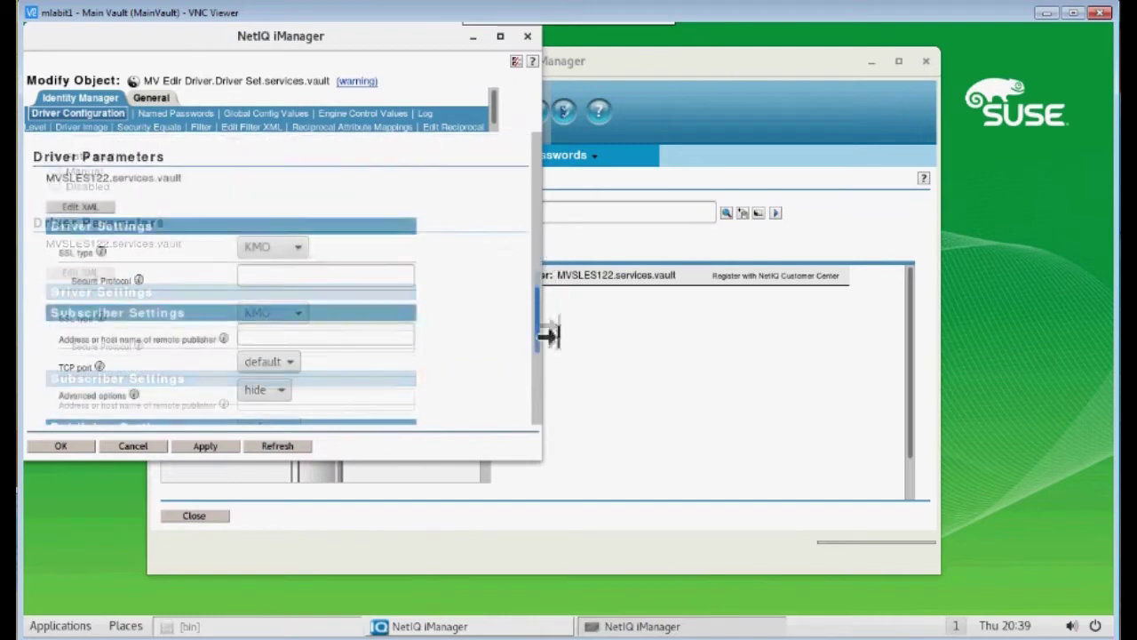
left_click(300, 253)
left_click(476, 267)
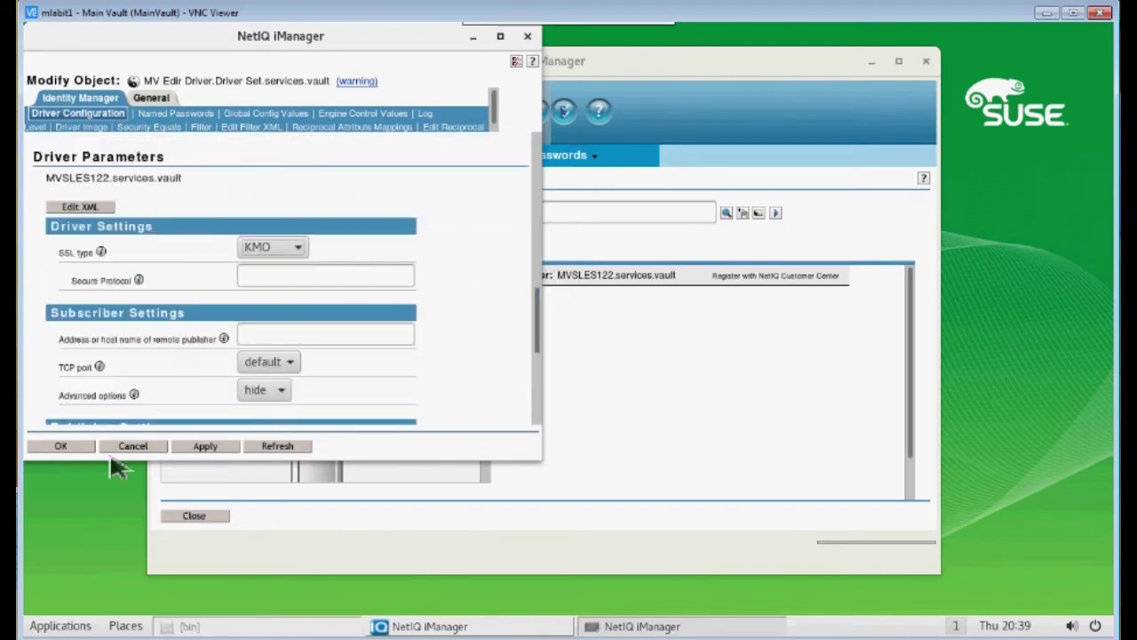
left_click(73, 449)
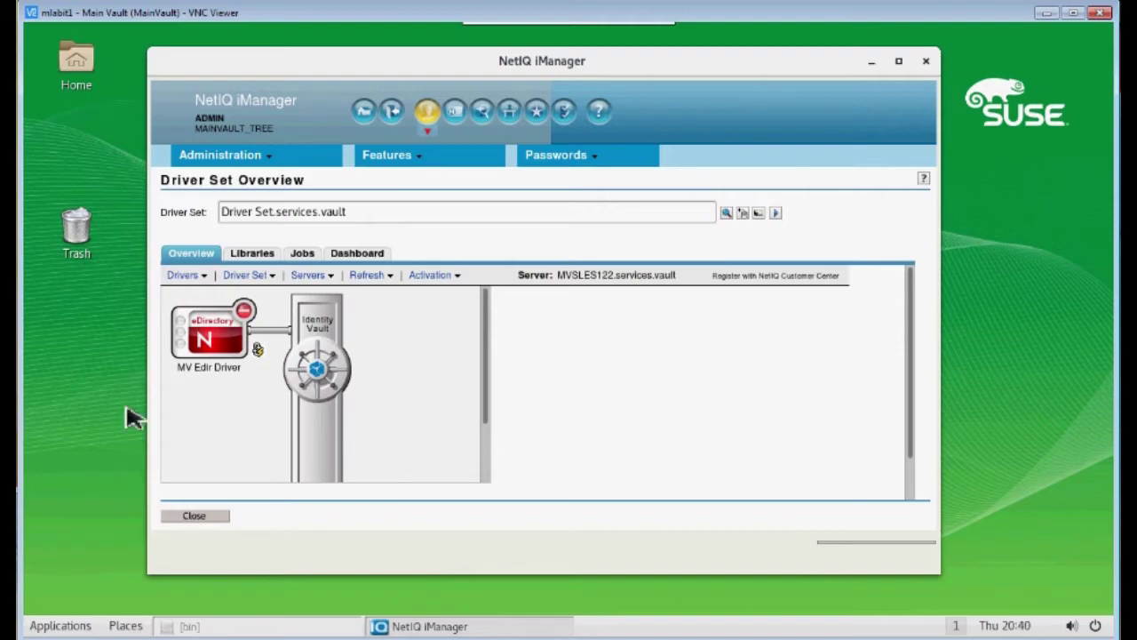
- Show the Identity Manager Administration page with its Administration, Features and Passwords task lists
left_click(427, 112)
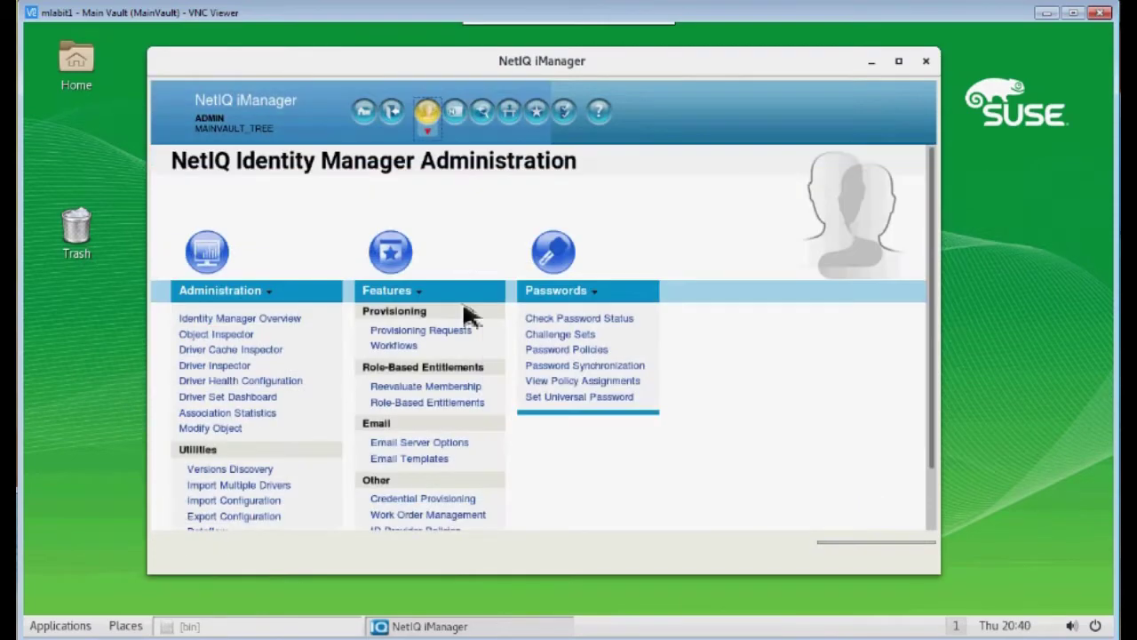
scroll(341, 457, "down", 2)
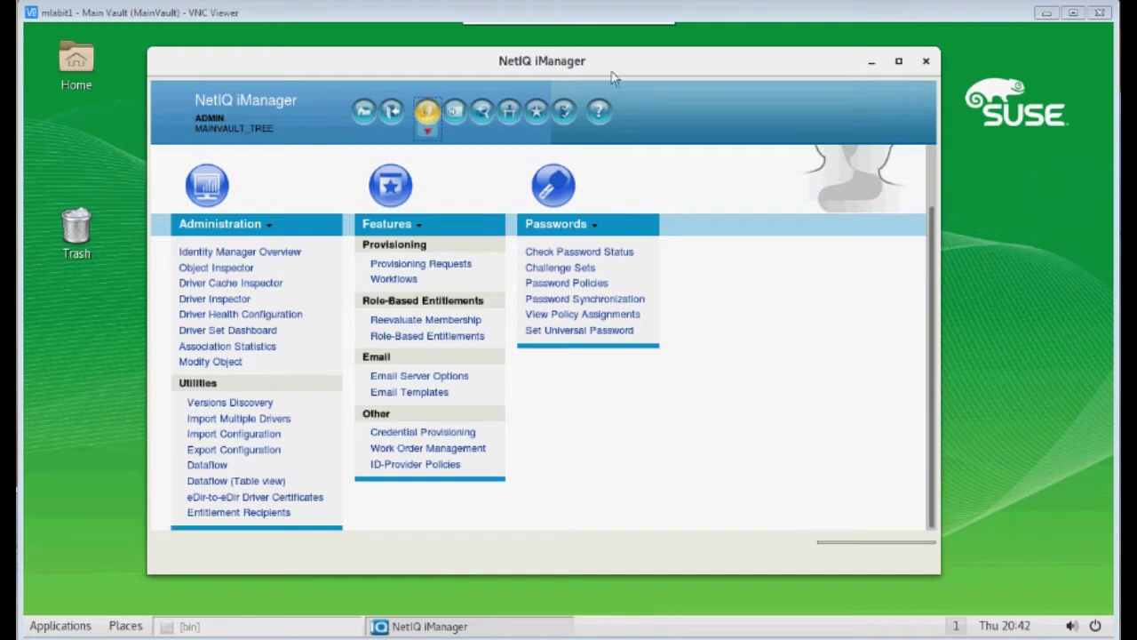
mouse_move(593, 14)
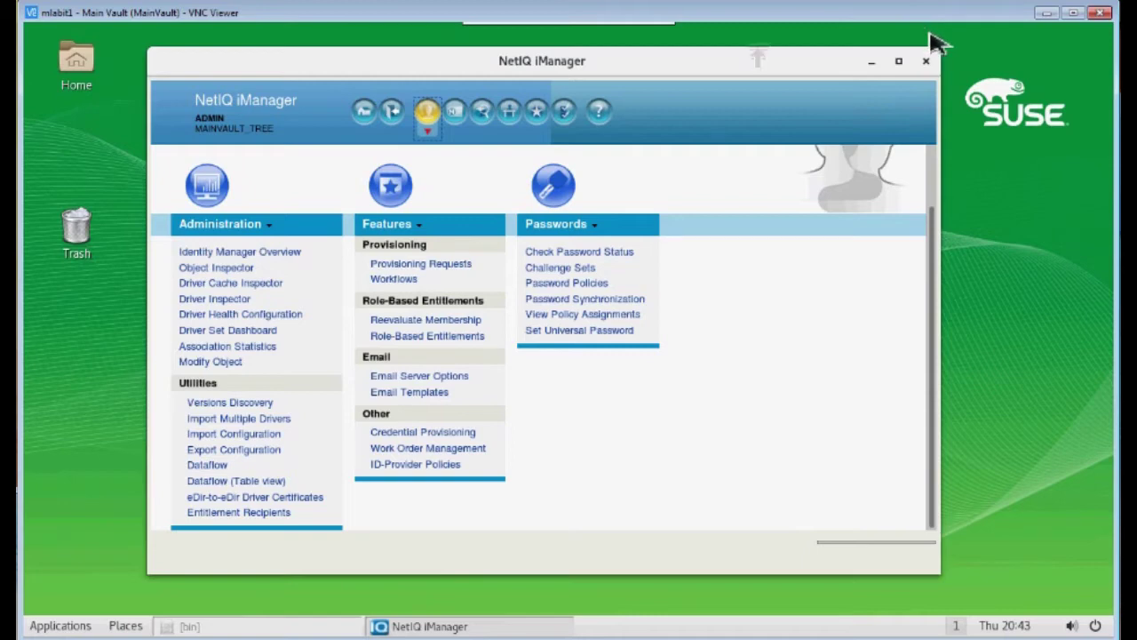
mouse_move(511, 13)
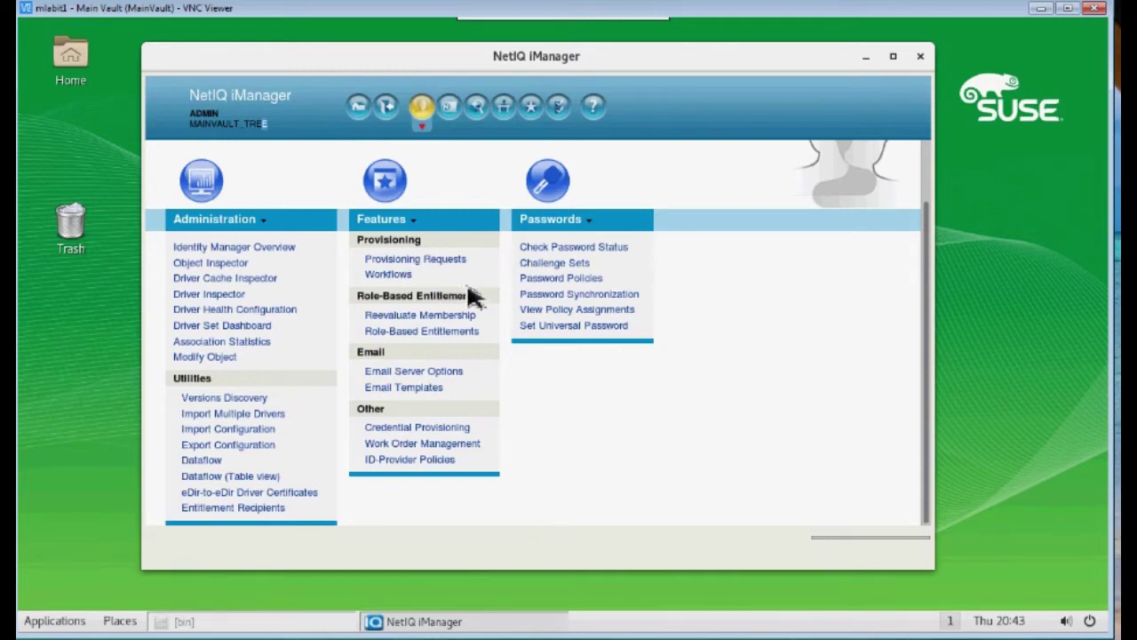
- Launch the Create Server Certificate task under NetIQ Certificate Server in Roles and Tasks
left_click(451, 112)
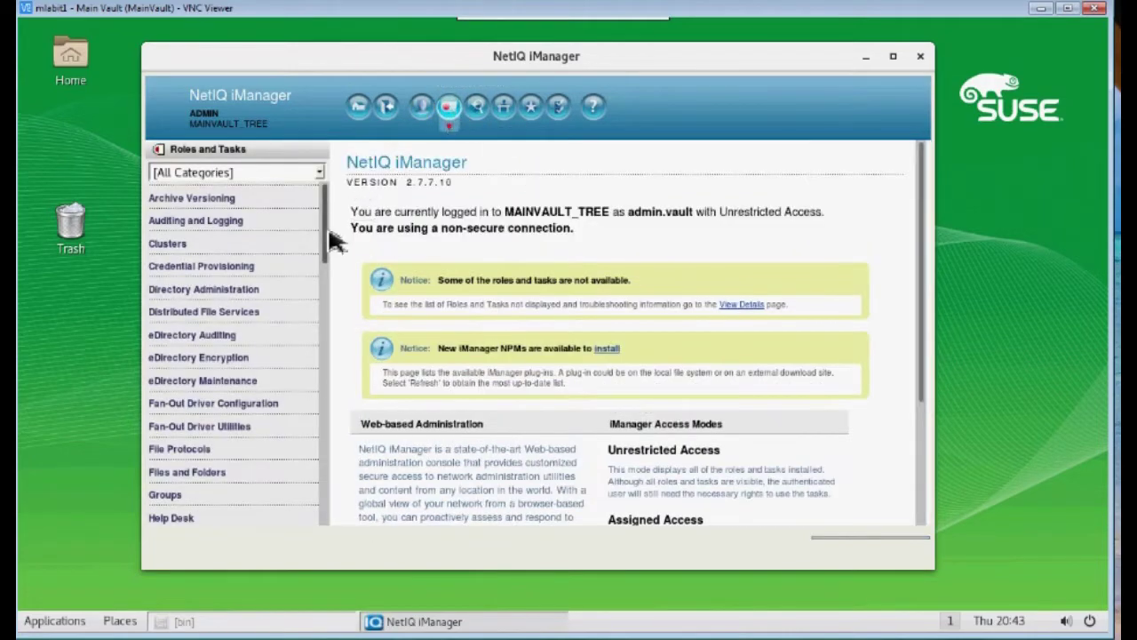
left_click_drag(332, 237, 326, 307)
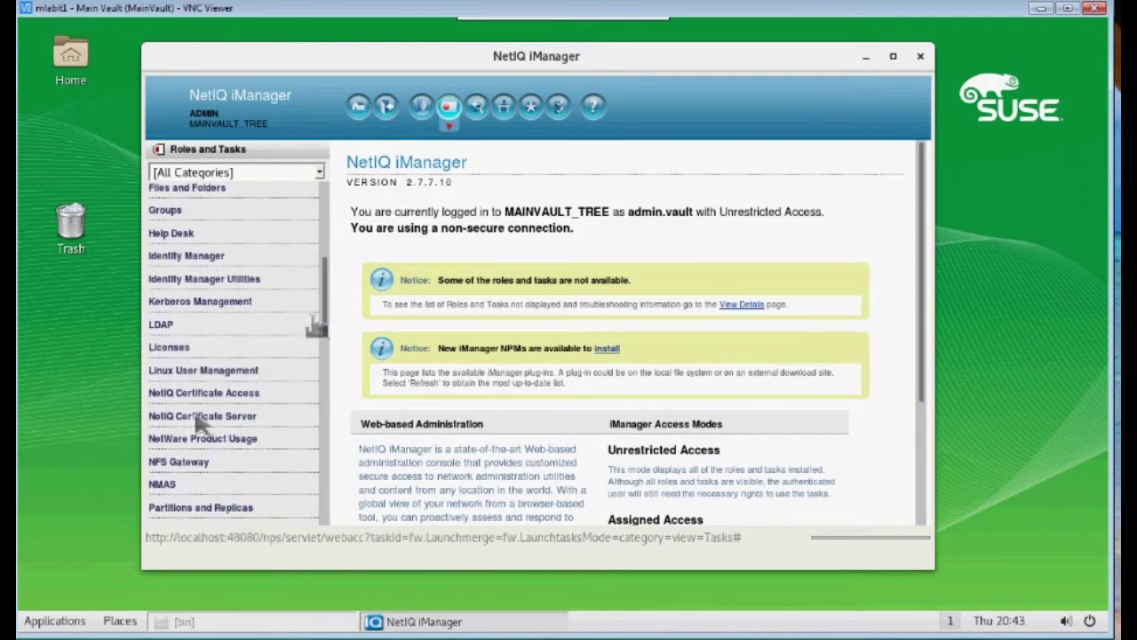
scroll(191, 429, "up", 3)
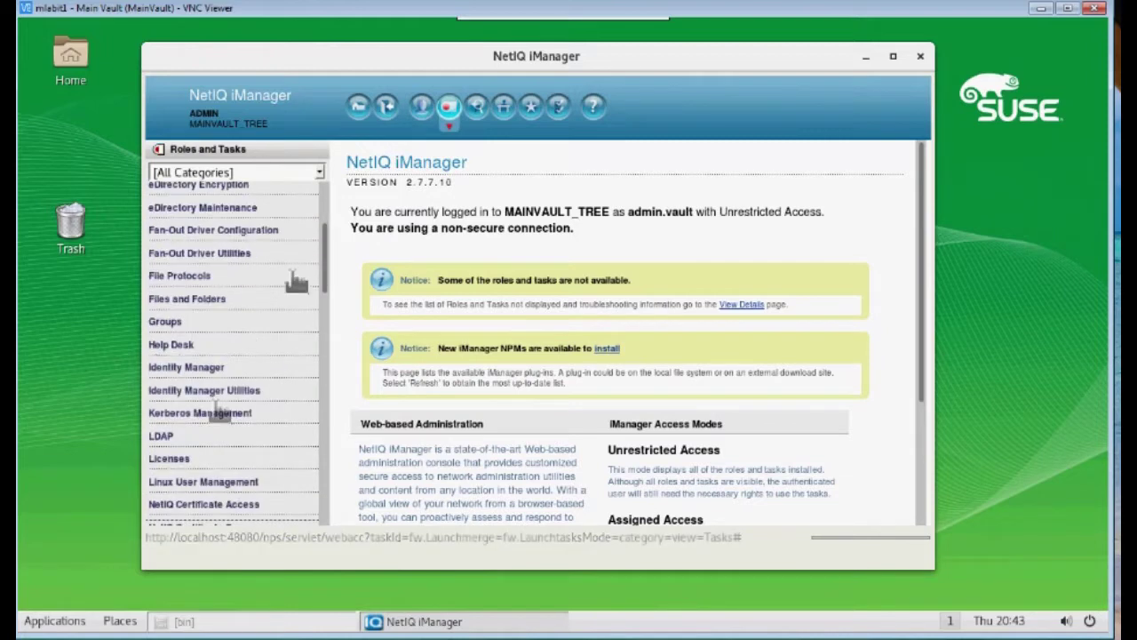
left_click_drag(325, 261, 326, 317)
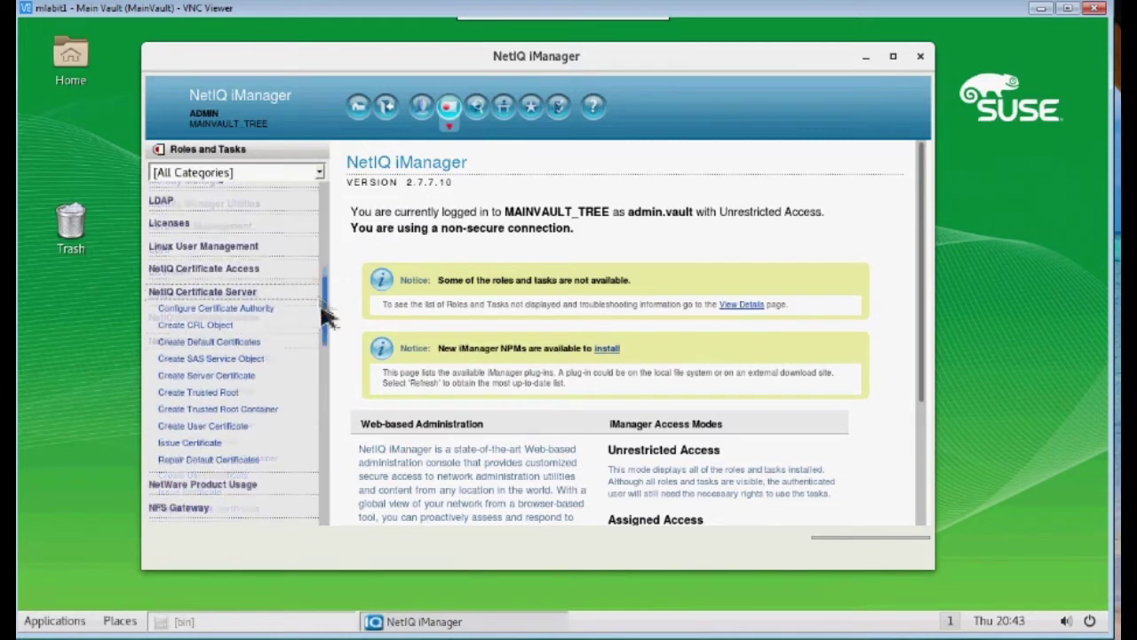
left_click(191, 380)
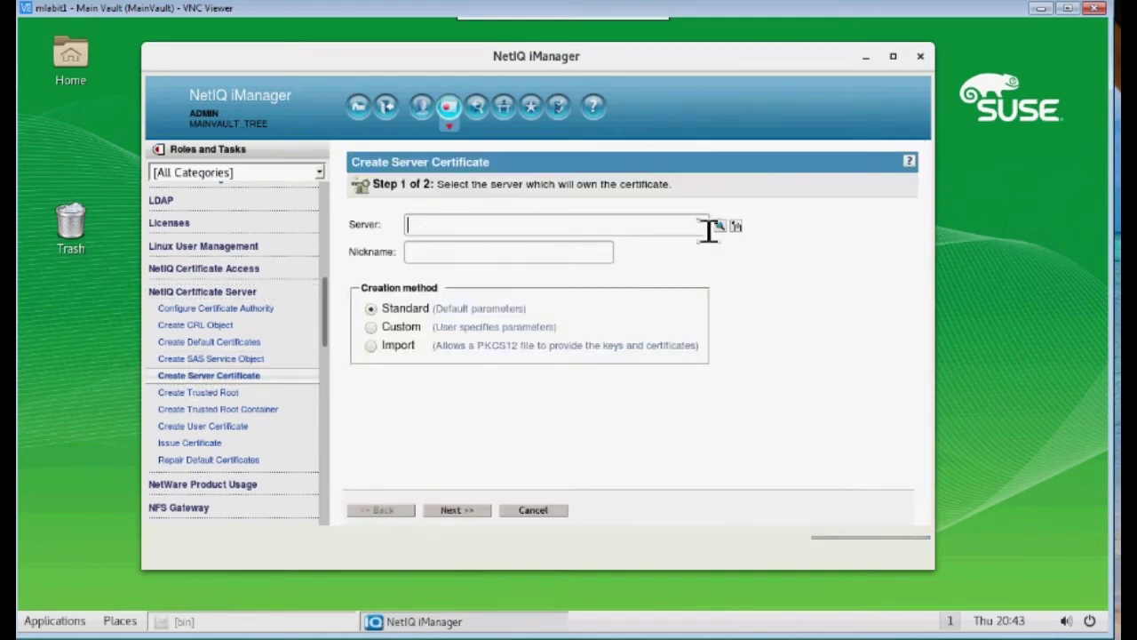
- Set server MVSLES122.services.vault, nickname MVCert, and the Custom creation method
left_click(720, 226)
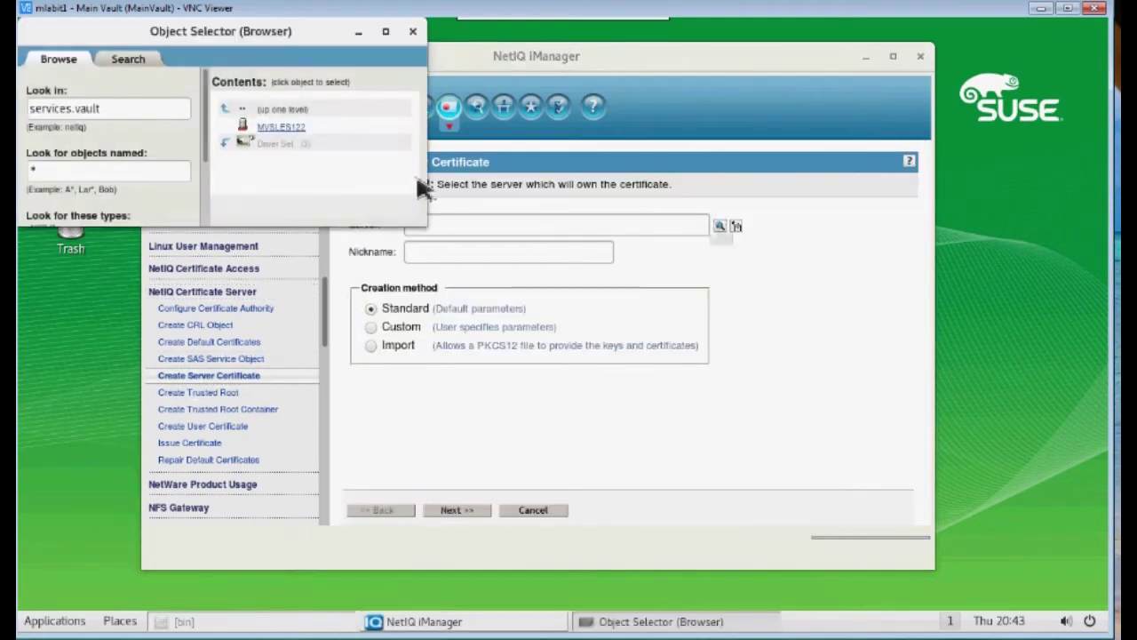
left_click(281, 127)
left_click(439, 257)
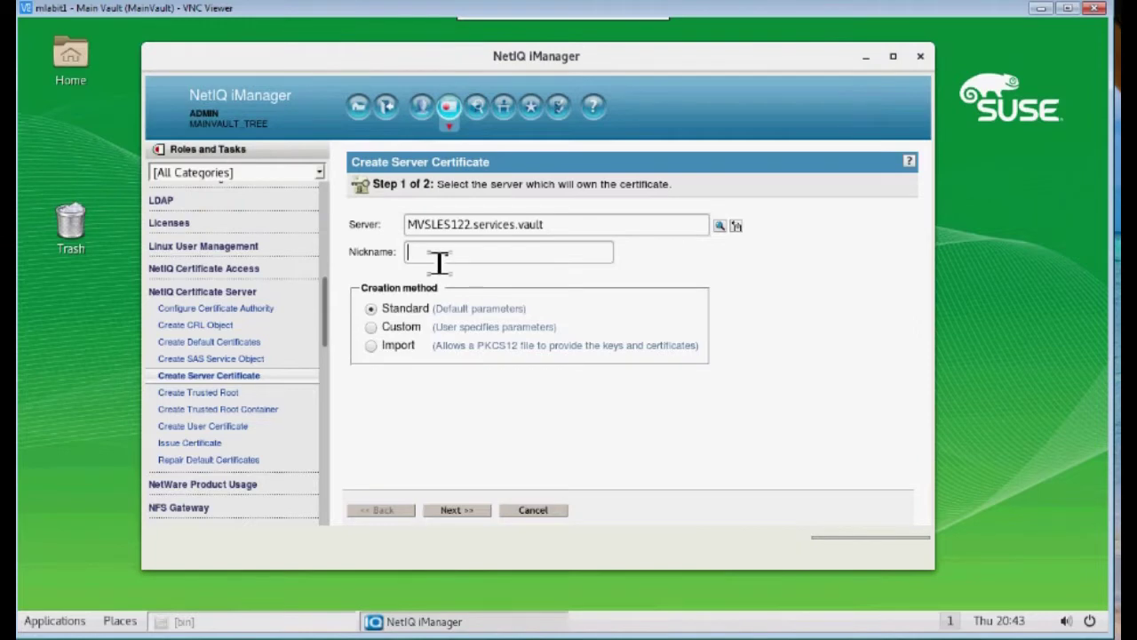
type("MVCert")
left_click(372, 328)
- Keep the organizational CA and 2048-bit key, and switch signing to SHA 256-RSA
left_click(460, 512)
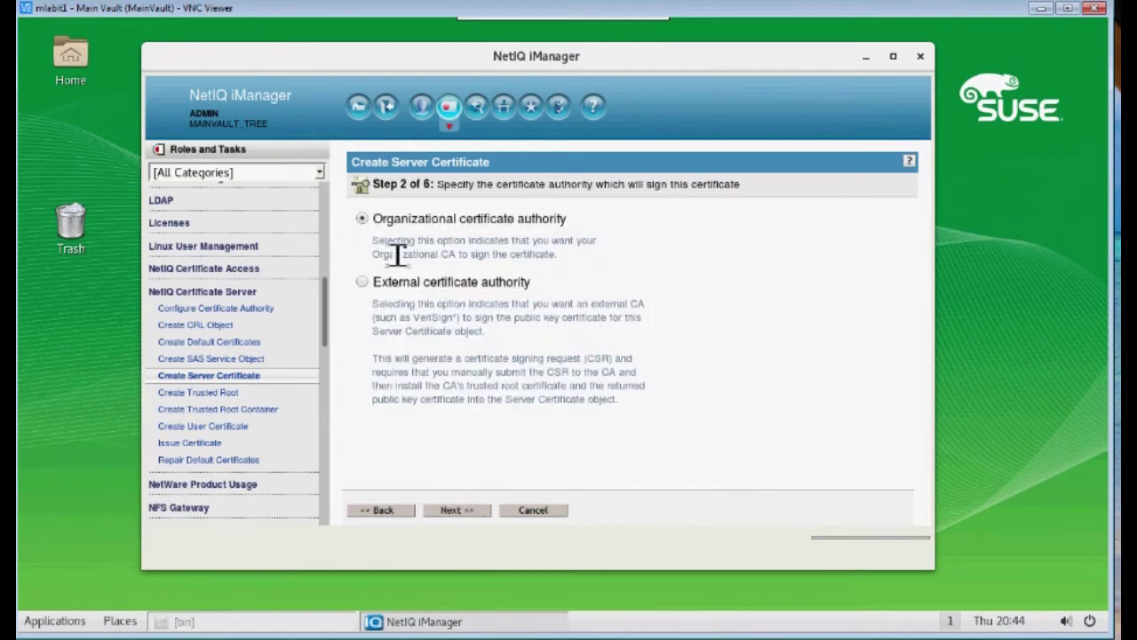
left_click(455, 510)
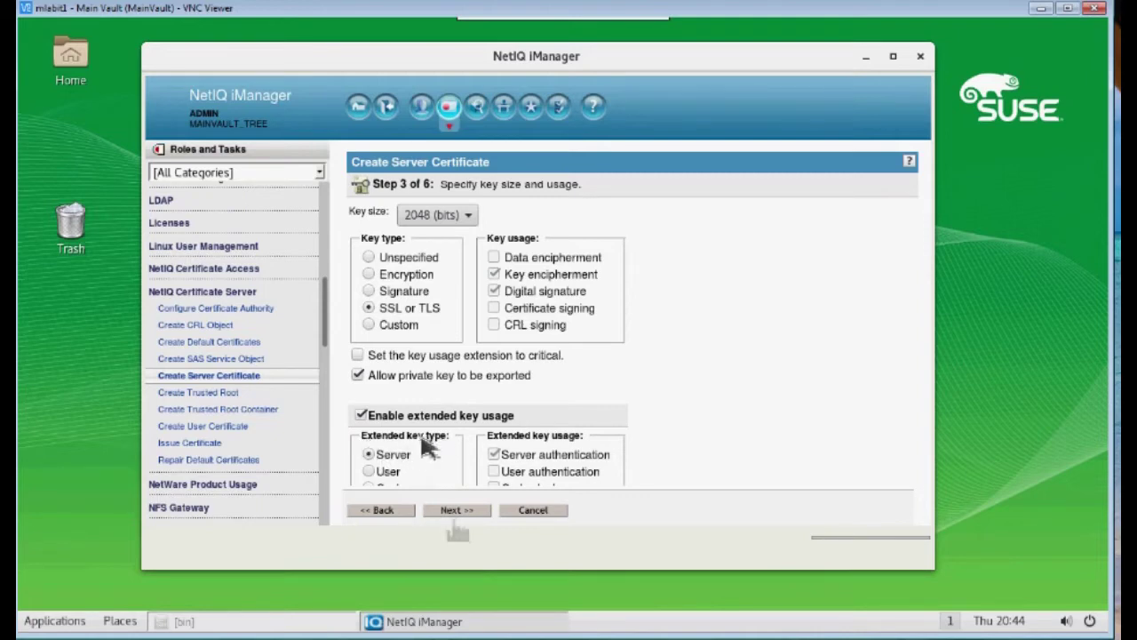
left_click(458, 511)
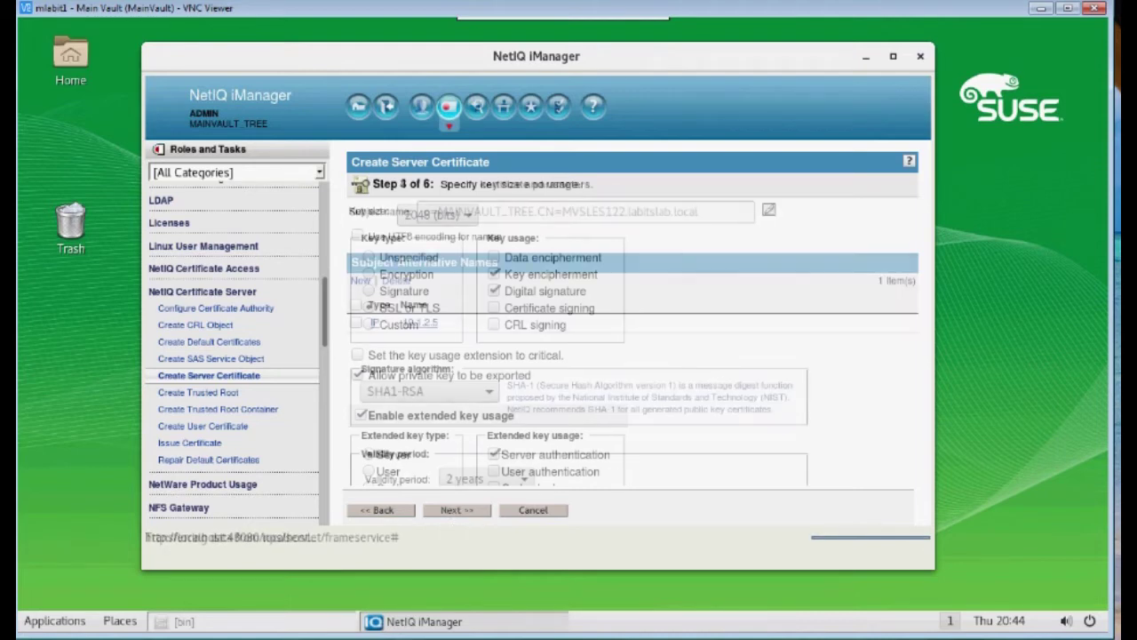
left_click(490, 392)
left_click(445, 457)
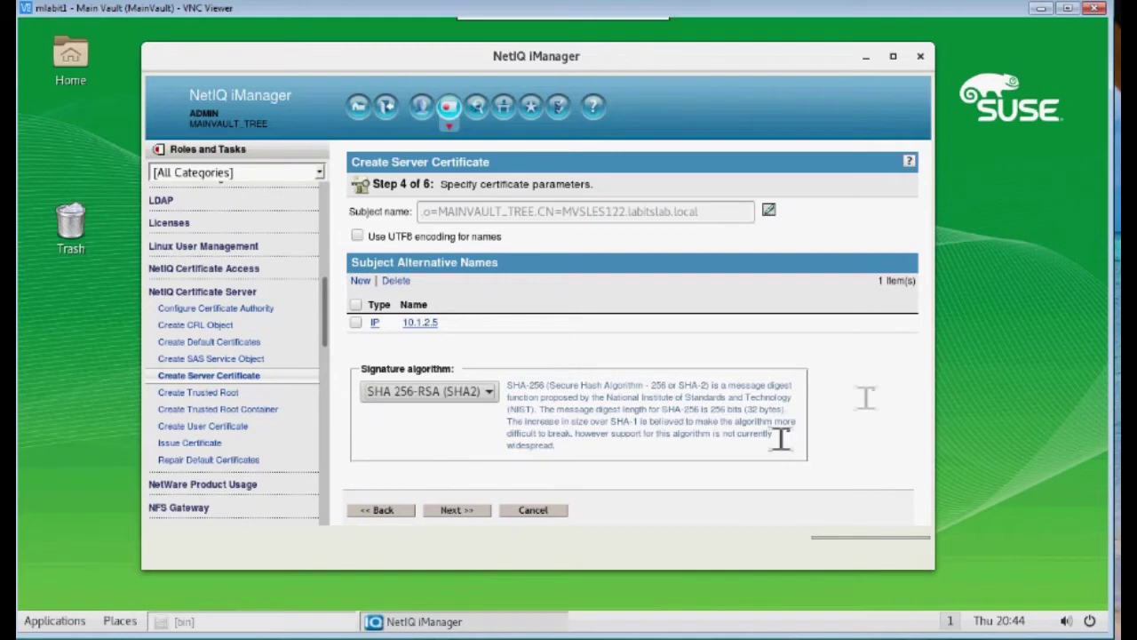
- Set the certificate validity period to Maximum
left_click_drag(939, 329, 933, 424)
left_click(812, 412)
scroll(809, 411, "down", 3)
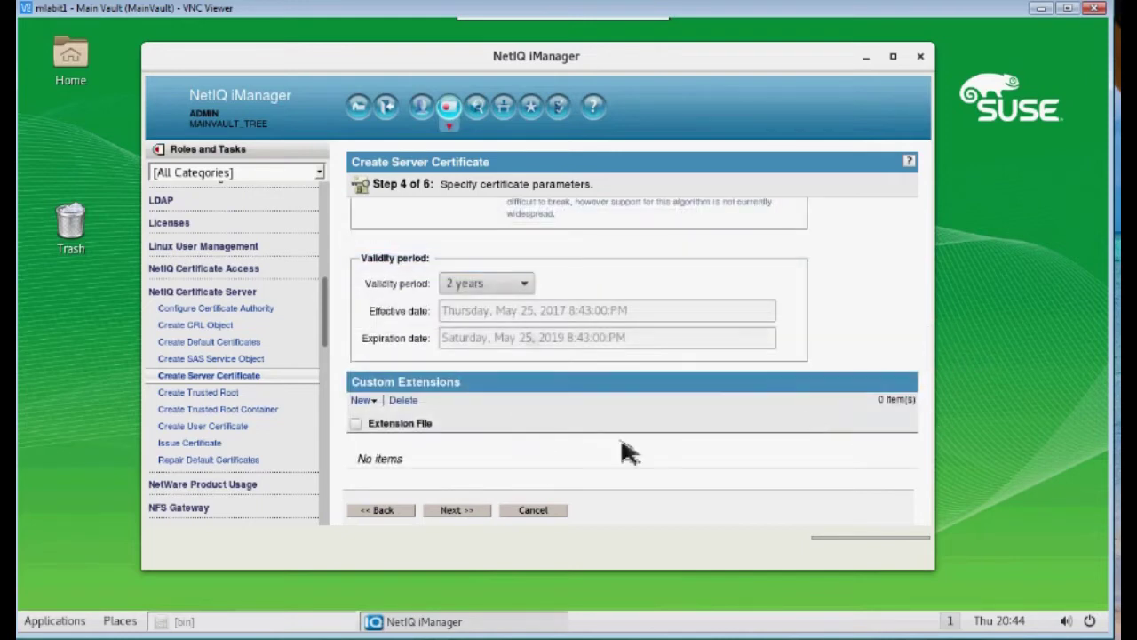
left_click(525, 283)
left_click(471, 365)
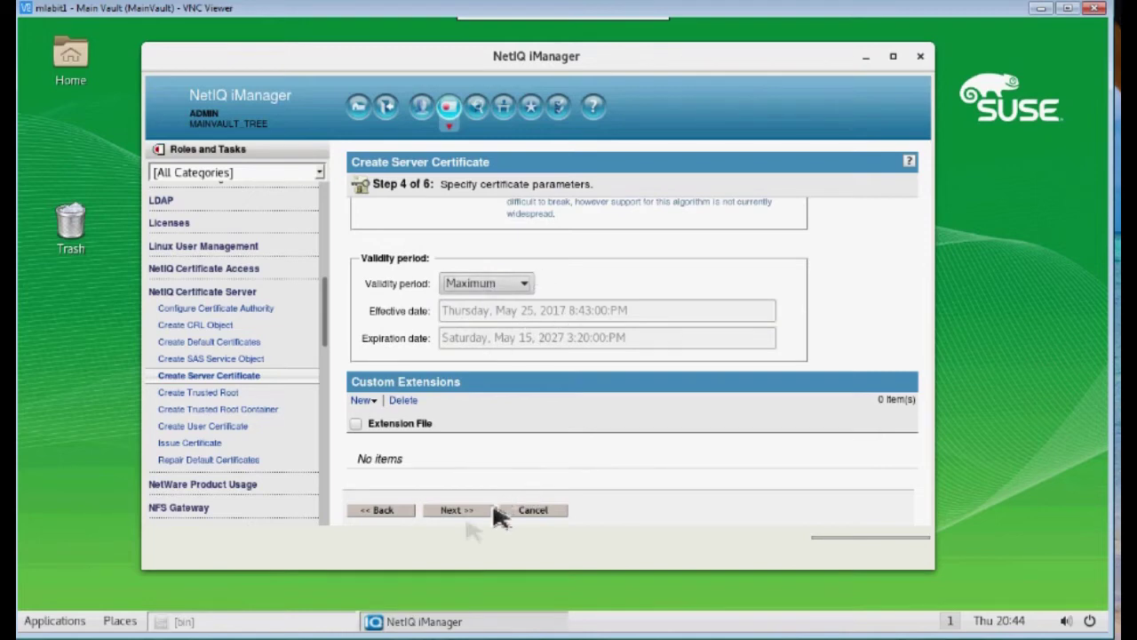
- Keep the organization's certificate as trusted root and create the MVCert certificate
left_click(463, 512)
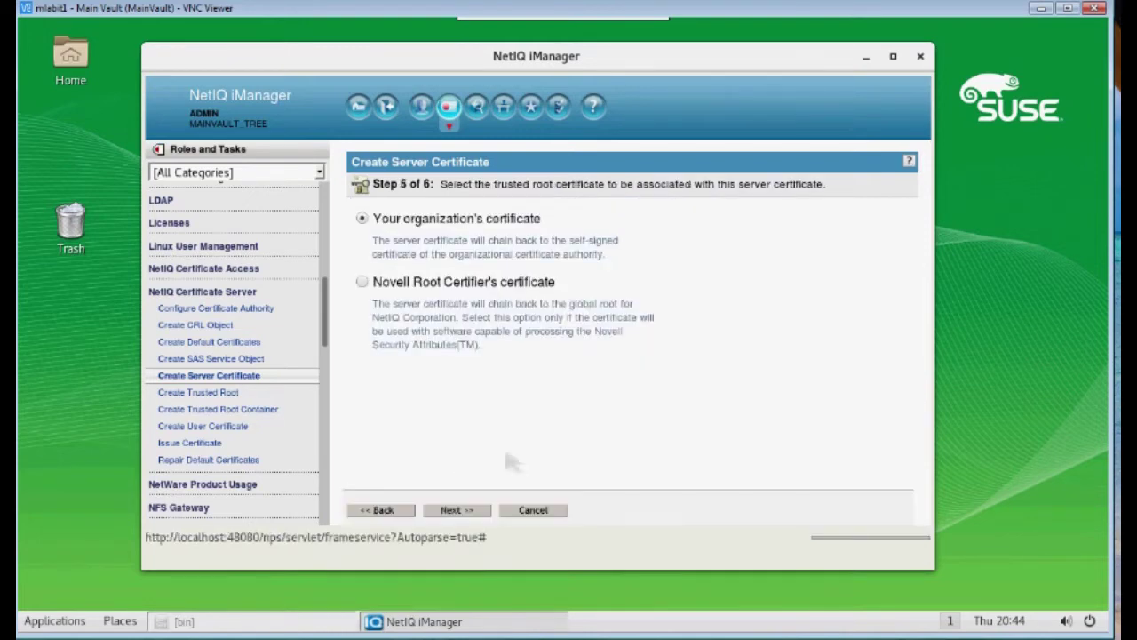
left_click(362, 219)
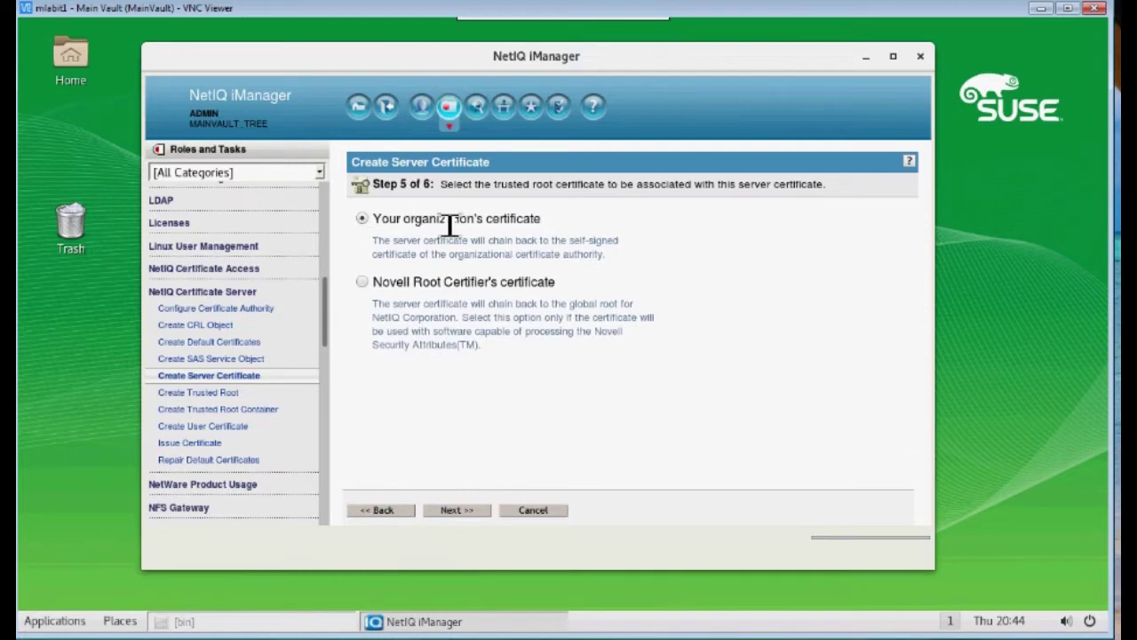
left_click(461, 513)
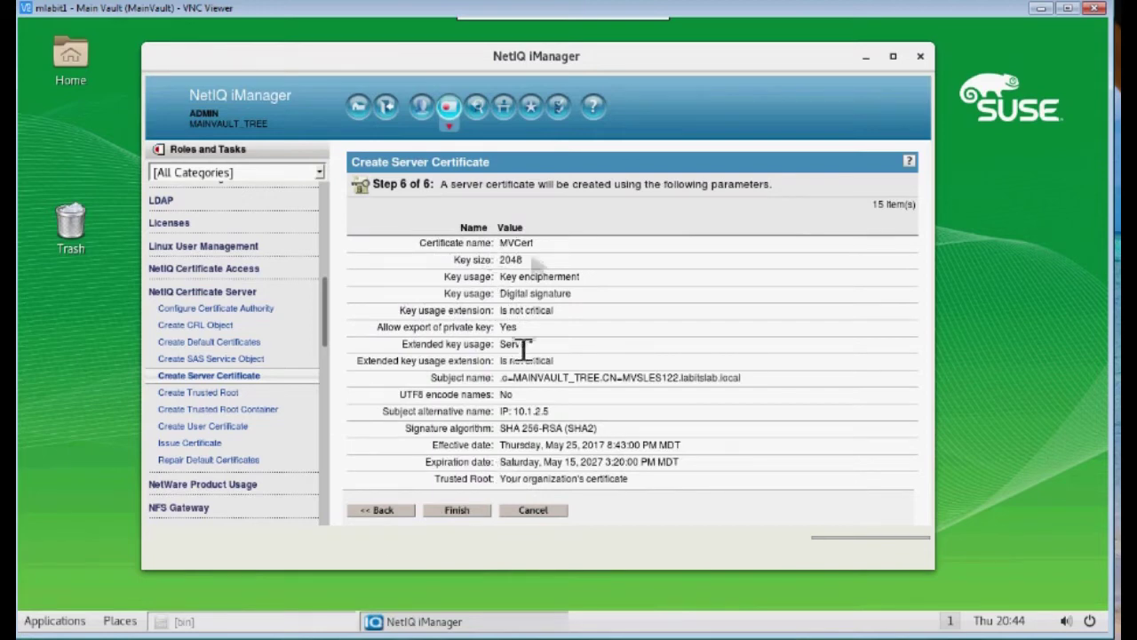
double_click(530, 242)
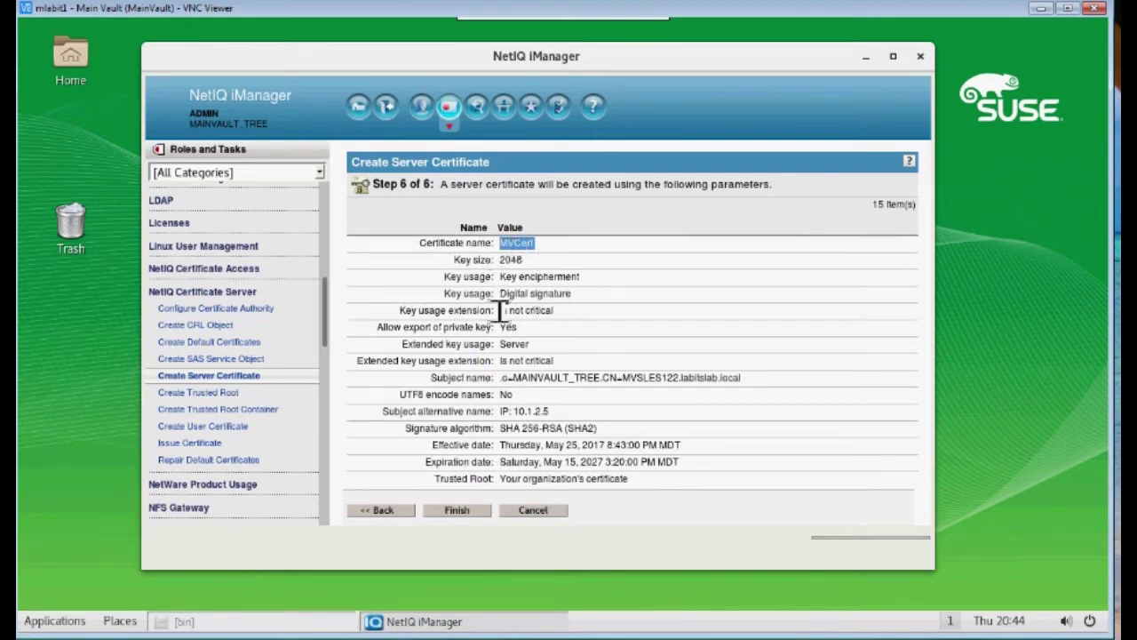
left_click(471, 514)
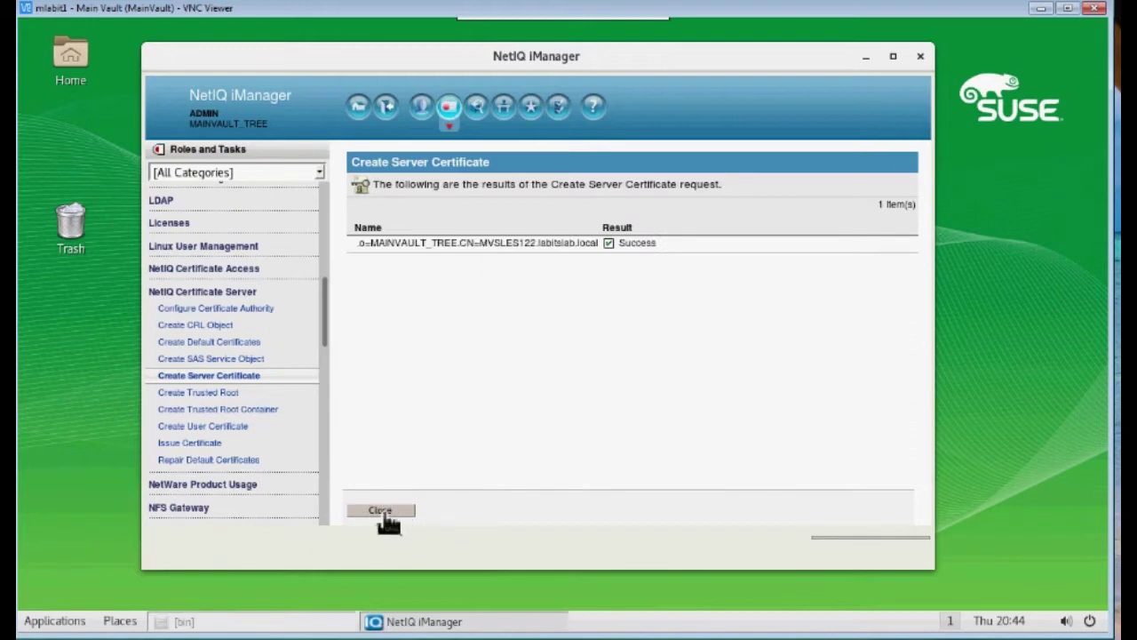
left_click(381, 510)
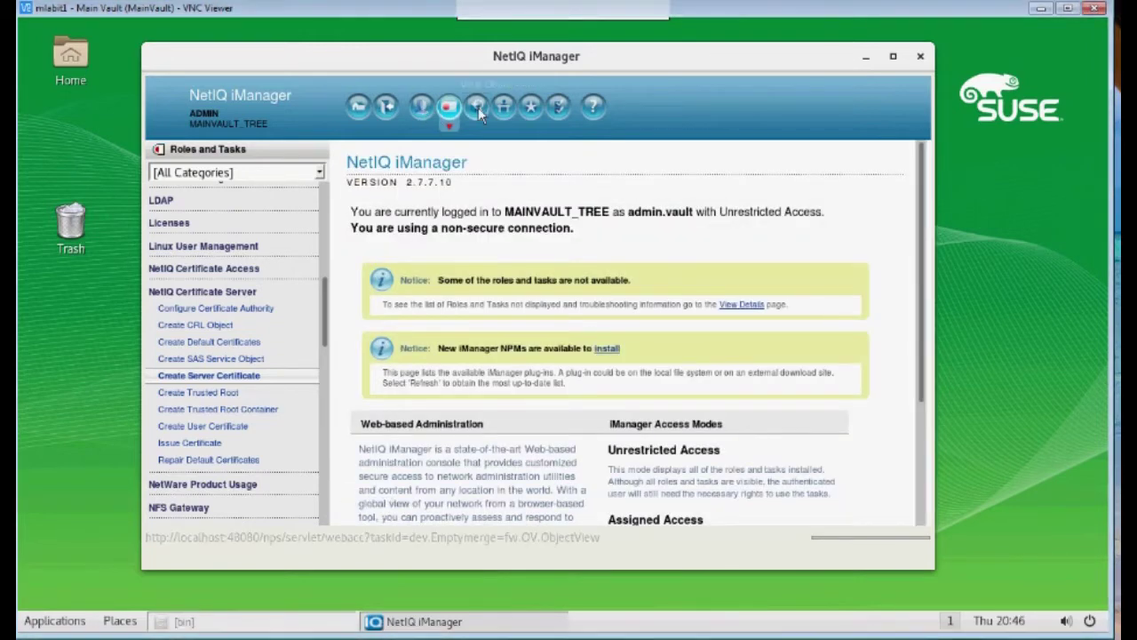
- Expand vault in the object tree and list the services container, including MVCert - MVSLES122
left_click(478, 107)
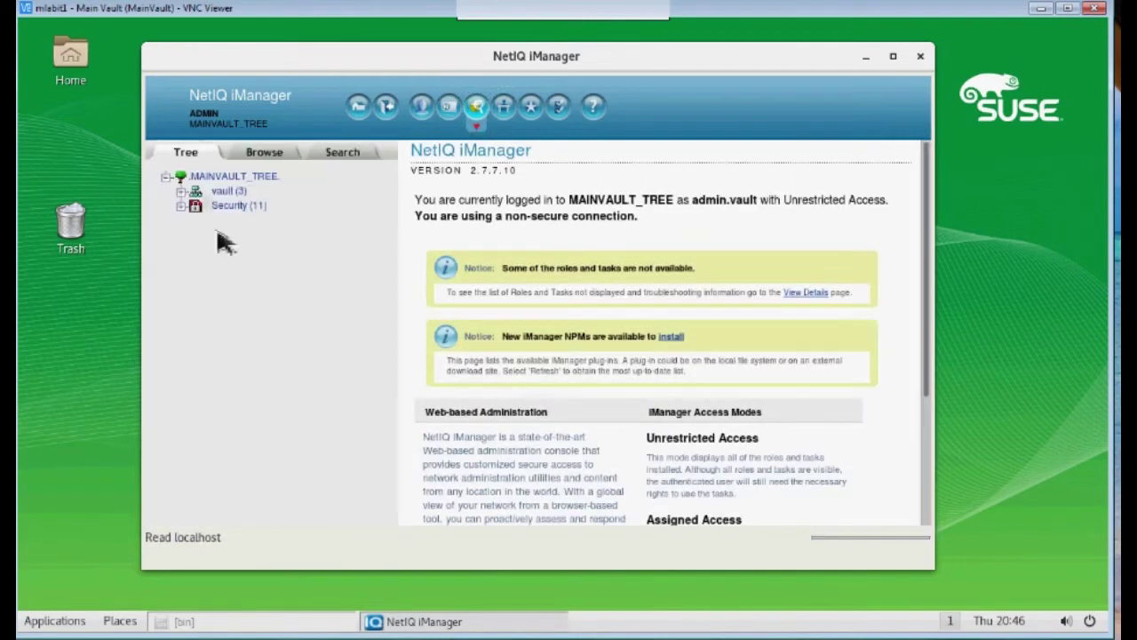
left_click(226, 191)
left_click(242, 219)
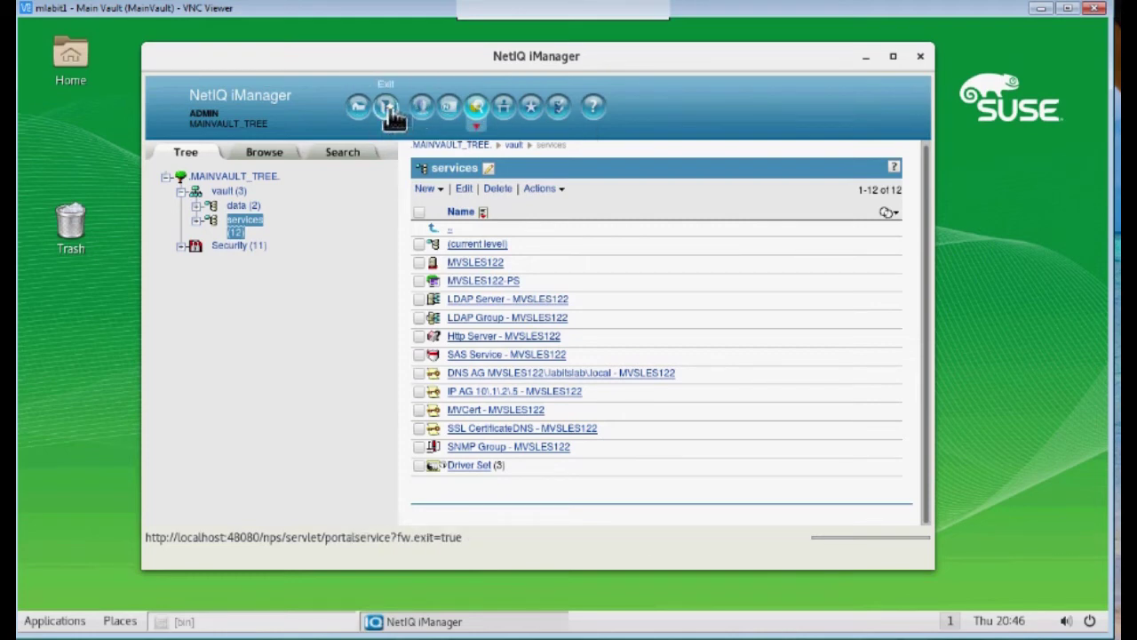
- Log out and sign in as administrator to RH72_TREE, keeping tree address 10.1.2.10
left_click(391, 111)
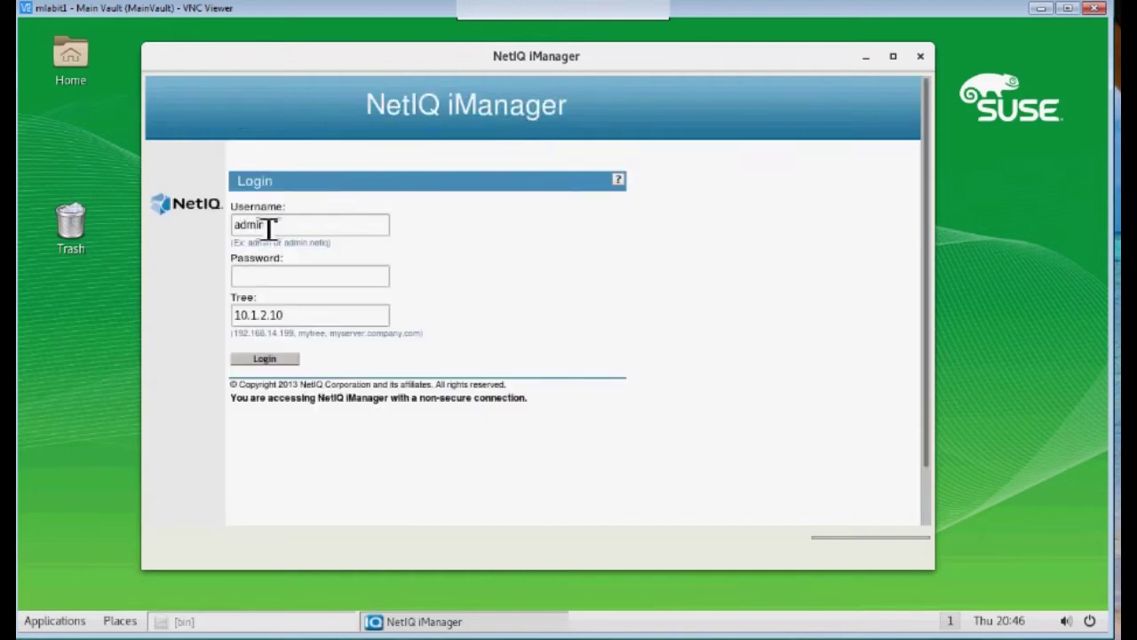
key("Tab")
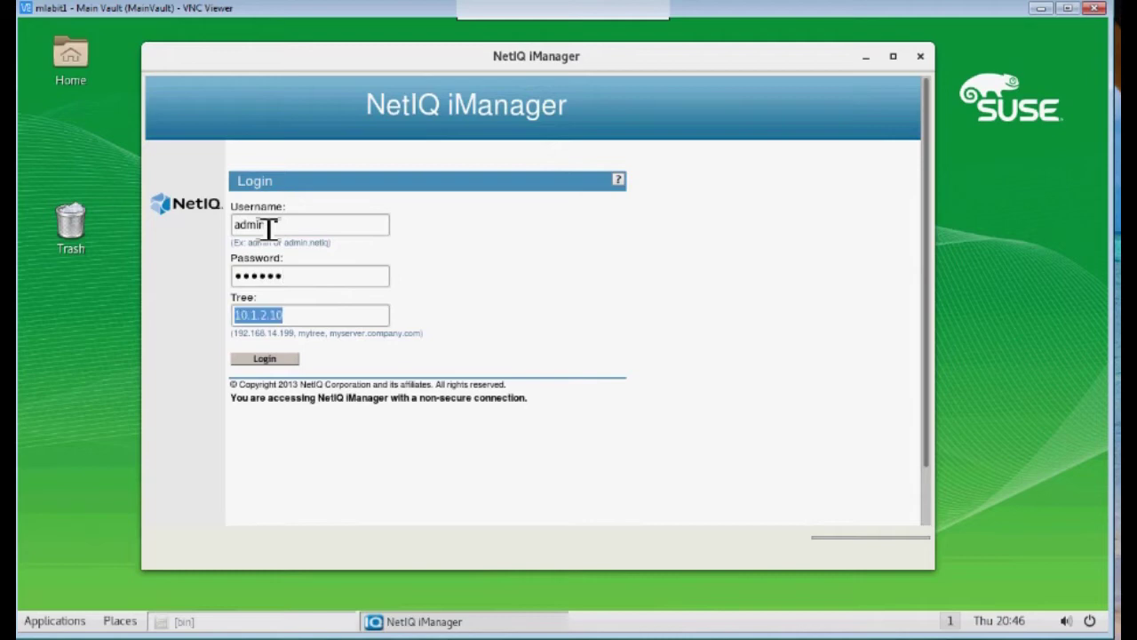
key("End")
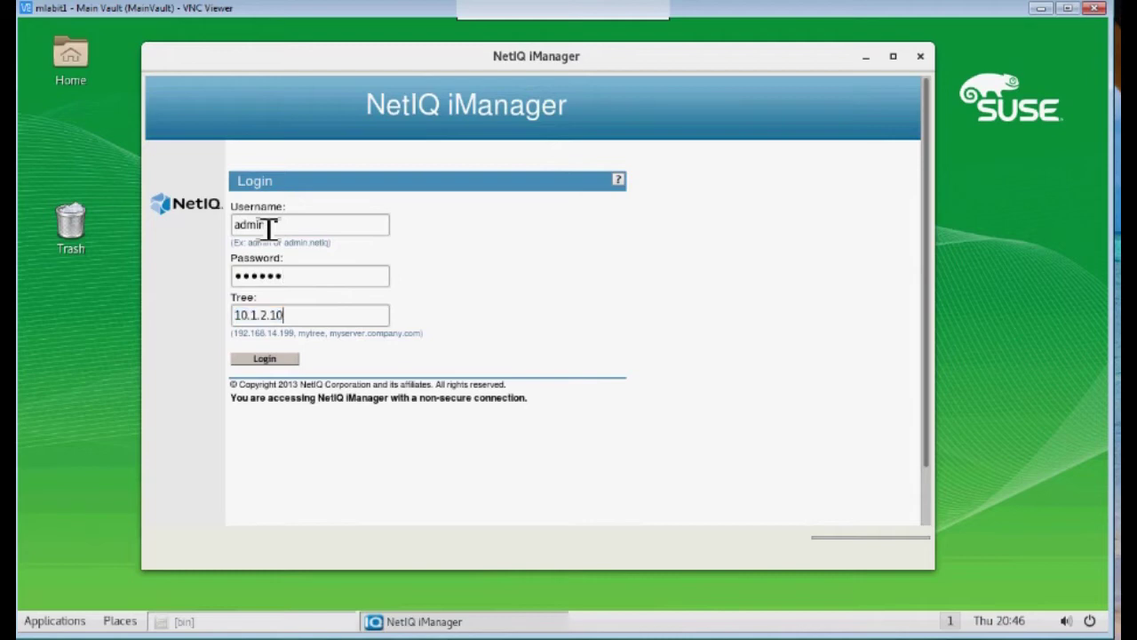
key("Return")
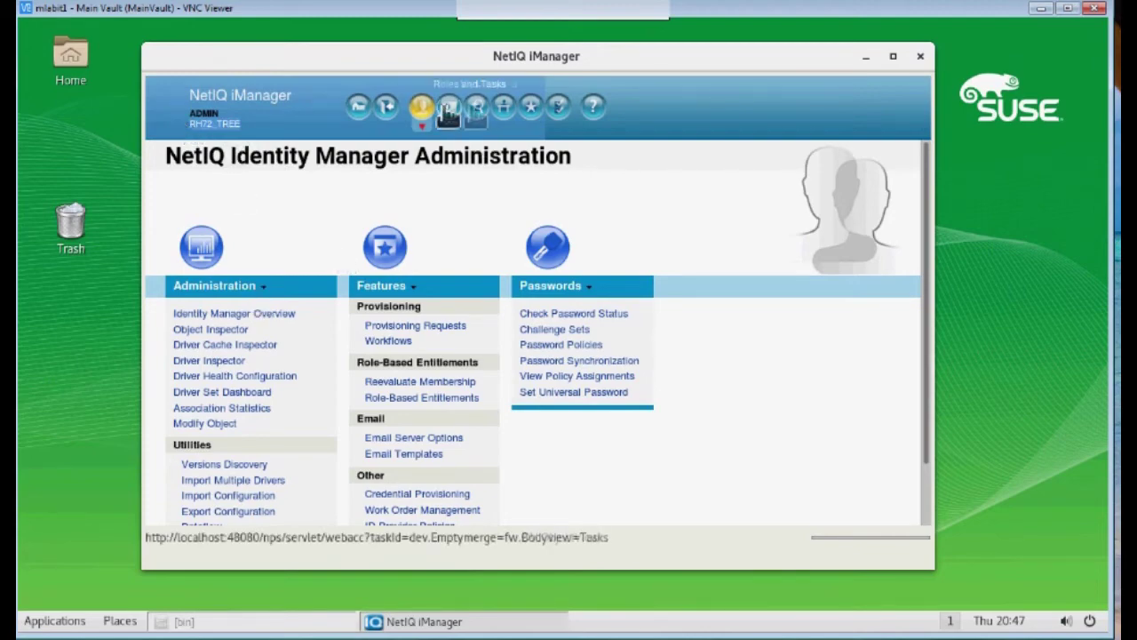
- Launch Create Server Certificate from the NetIQ Certificate Server tasks
left_click(451, 108)
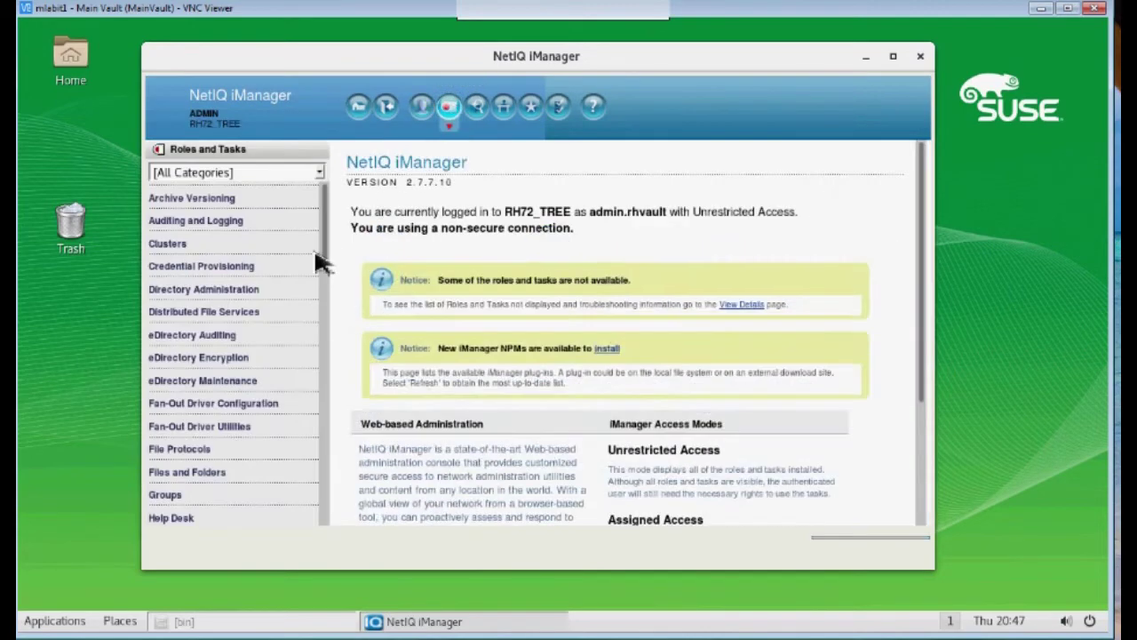
scroll(330, 254, "down", 5)
scroll(331, 307, "down", 2)
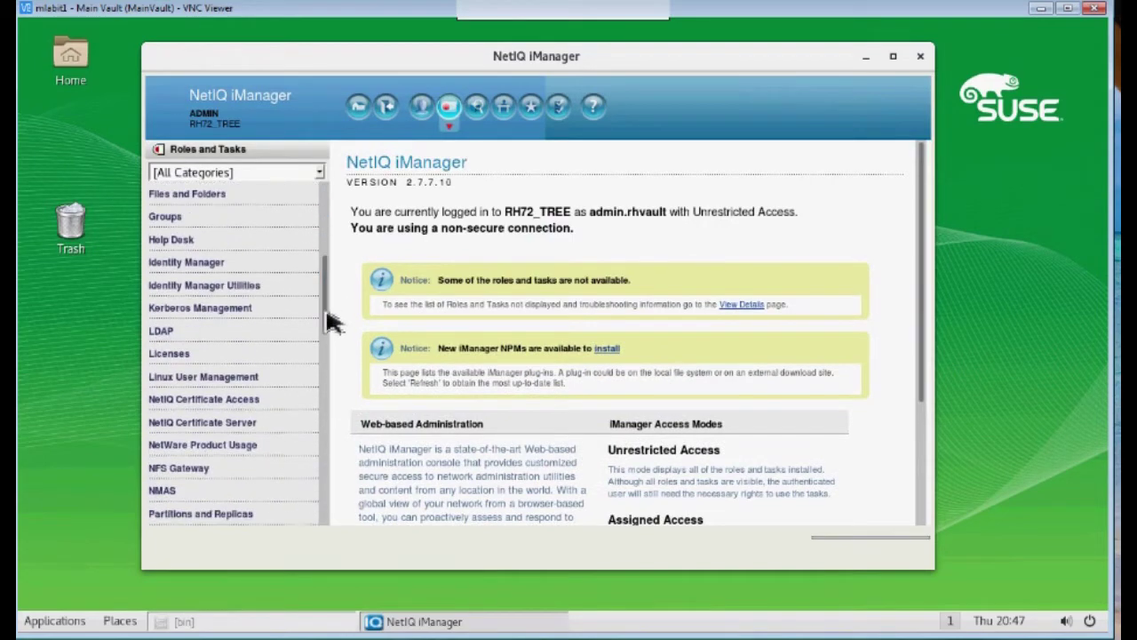
left_click(216, 431)
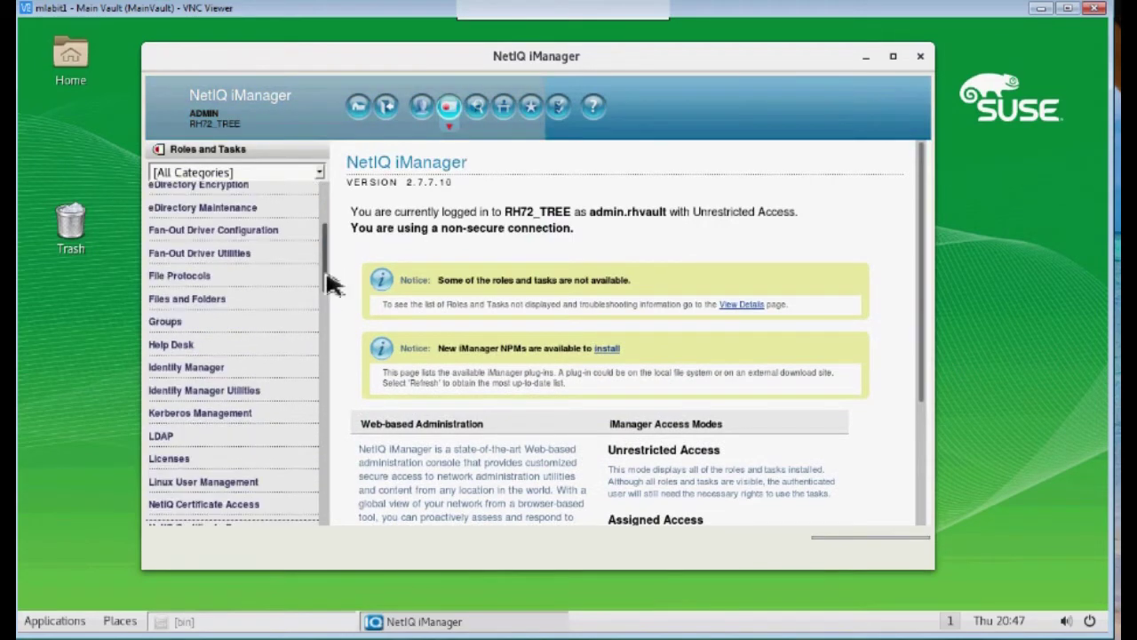
scroll(330, 279, "down", 5)
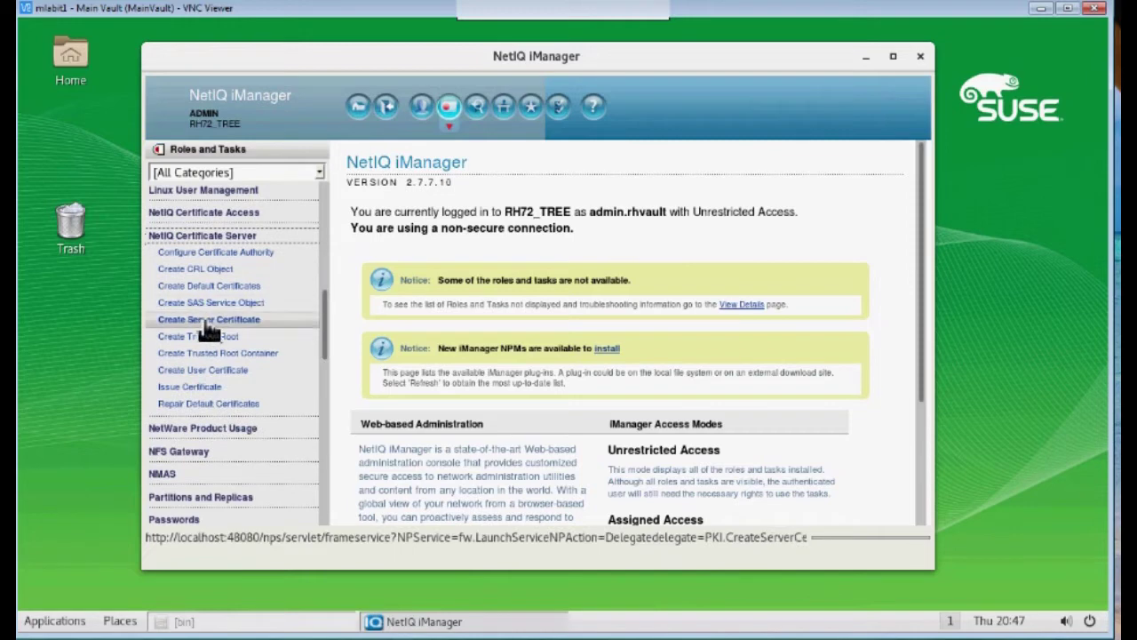
left_click(206, 322)
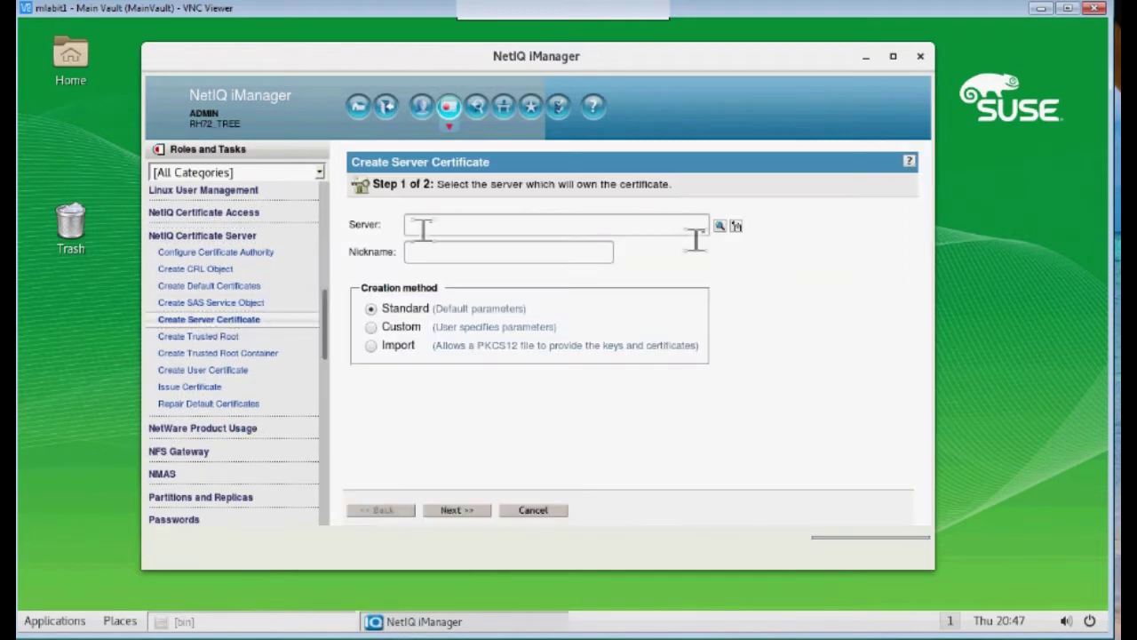
- Pick RH72Vault under rhvault > services as the server and choose Custom parameters
left_click(720, 226)
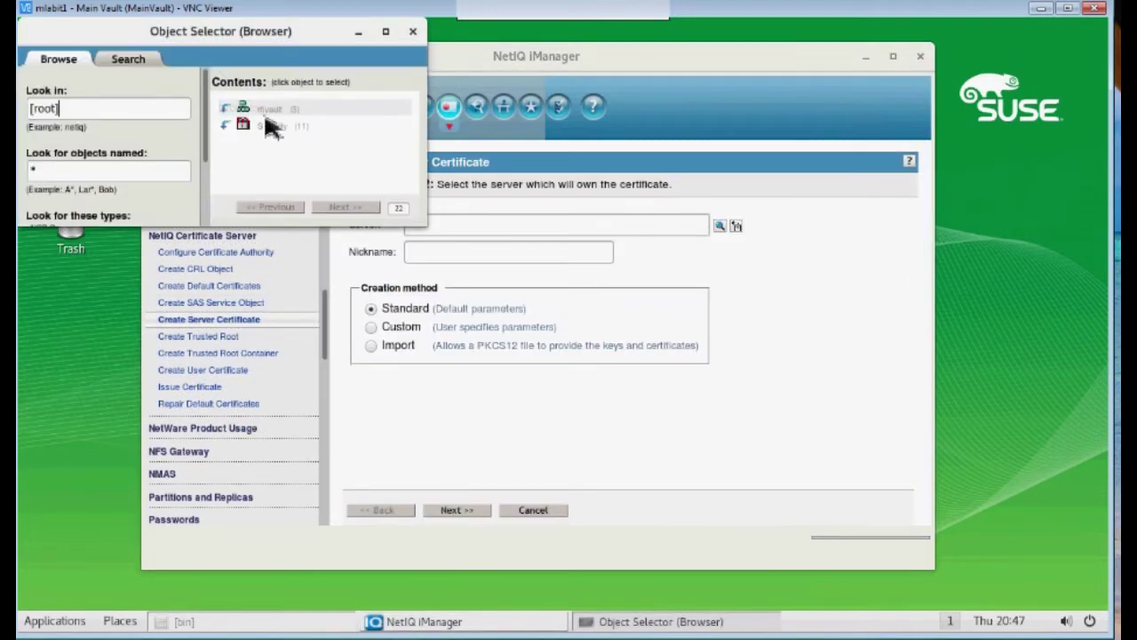
left_click(226, 107)
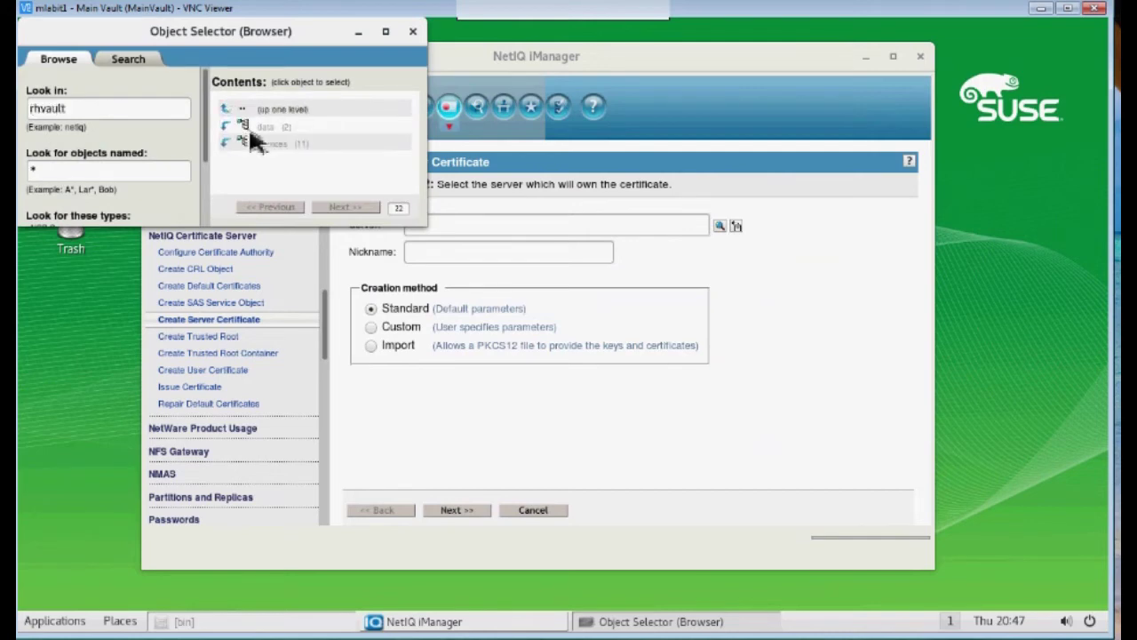
left_click(227, 144)
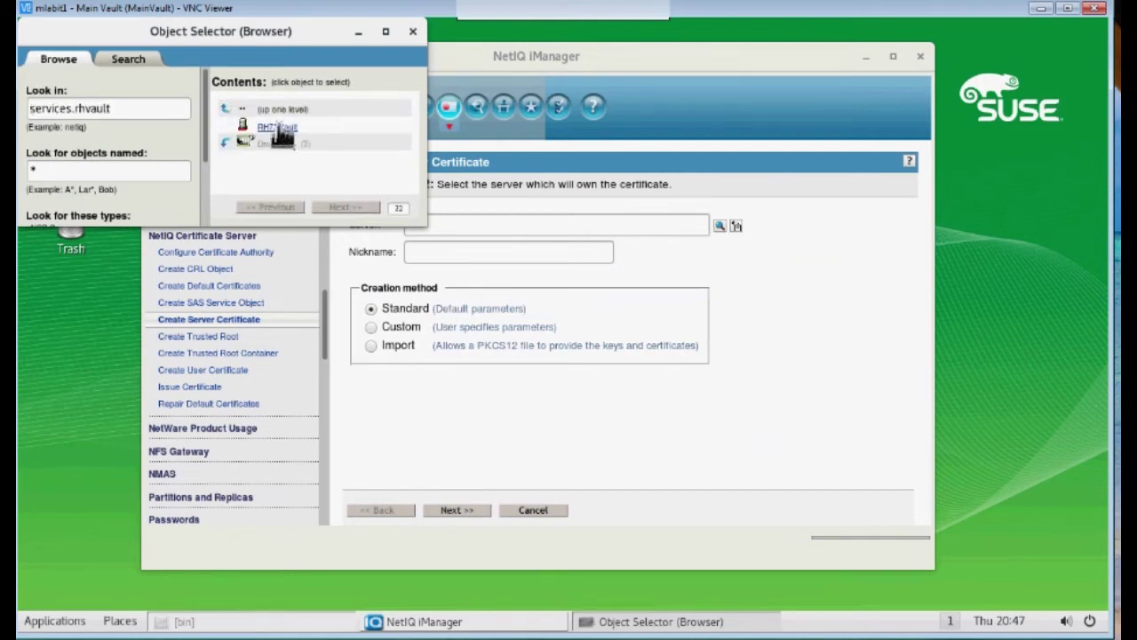
left_click(279, 128)
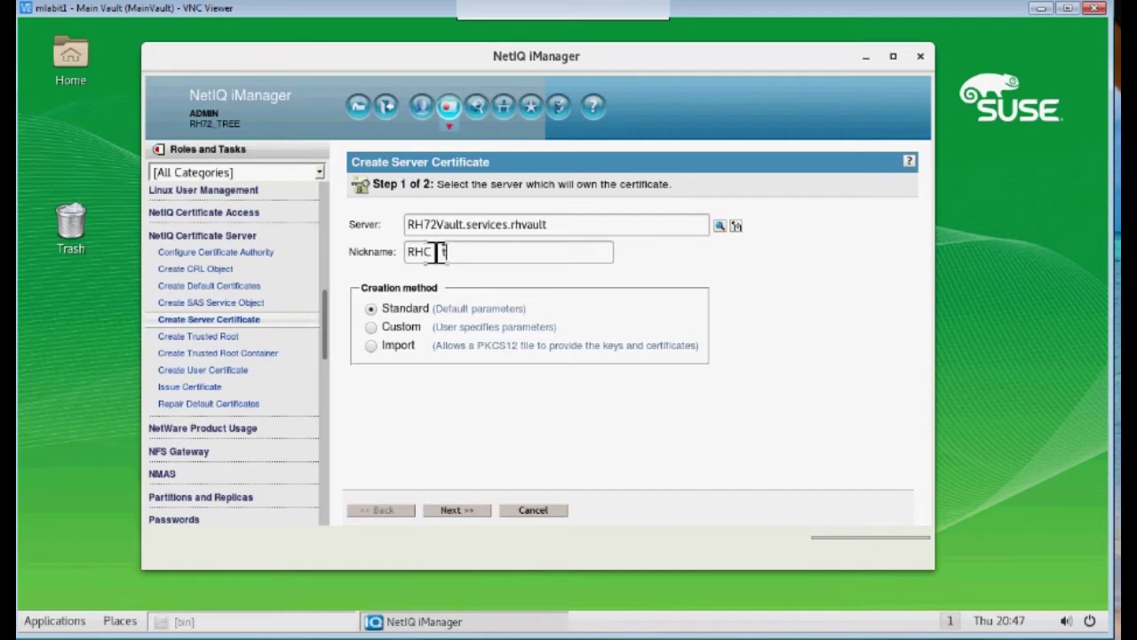
left_click(374, 329)
- Use an External CA, 2048-bit key and SHA 256-RSA, then generate the RHCert signing request
left_click(467, 512)
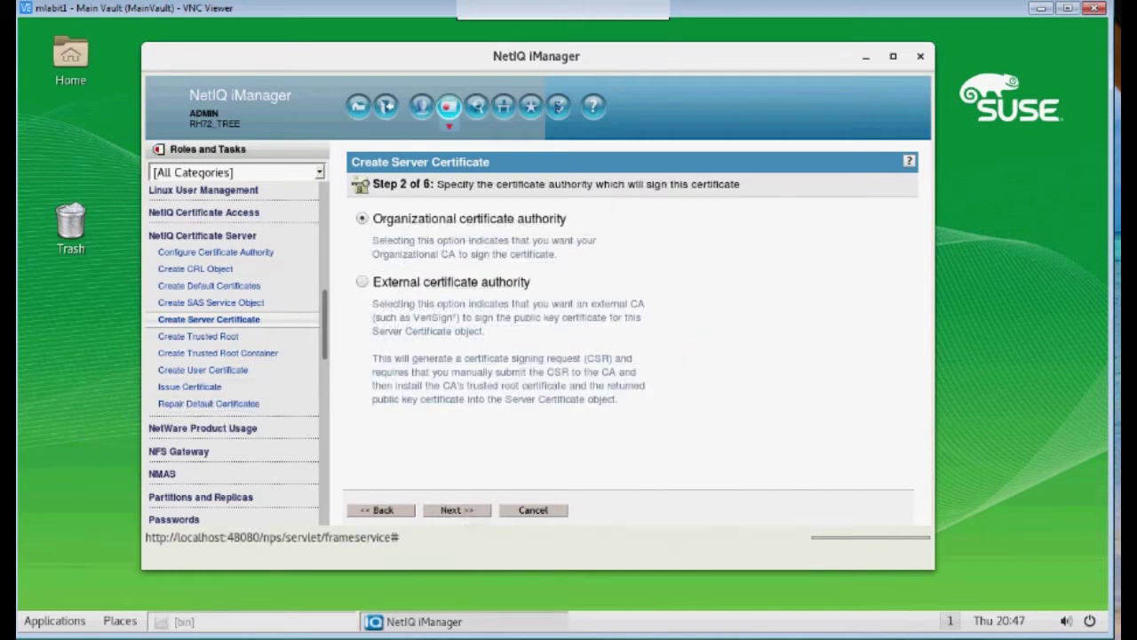
left_click(364, 285)
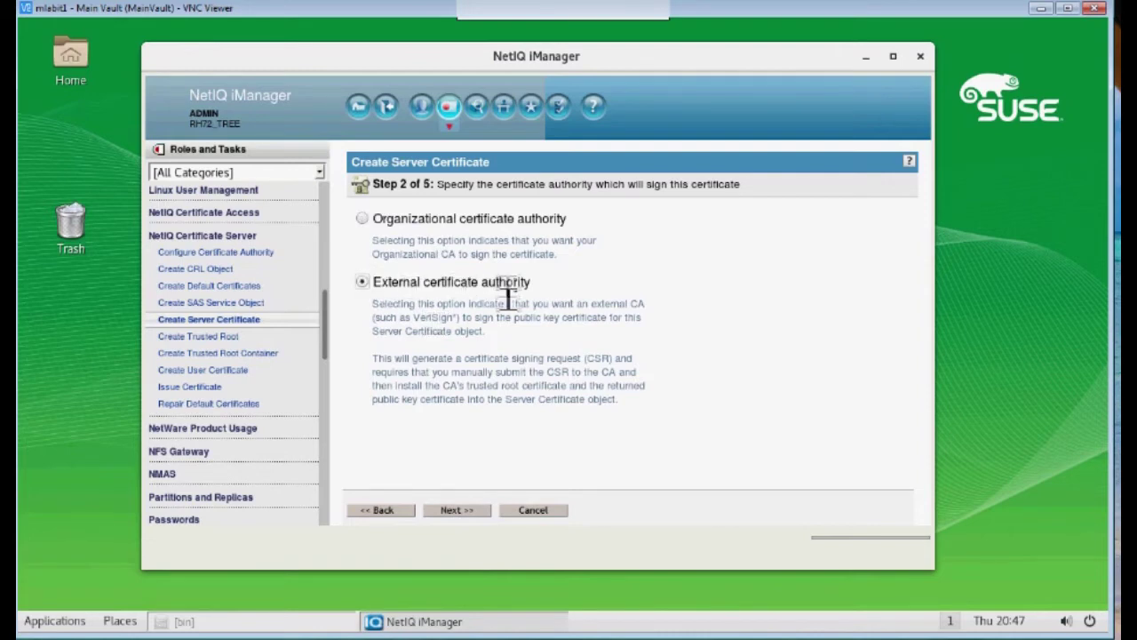
left_click(457, 512)
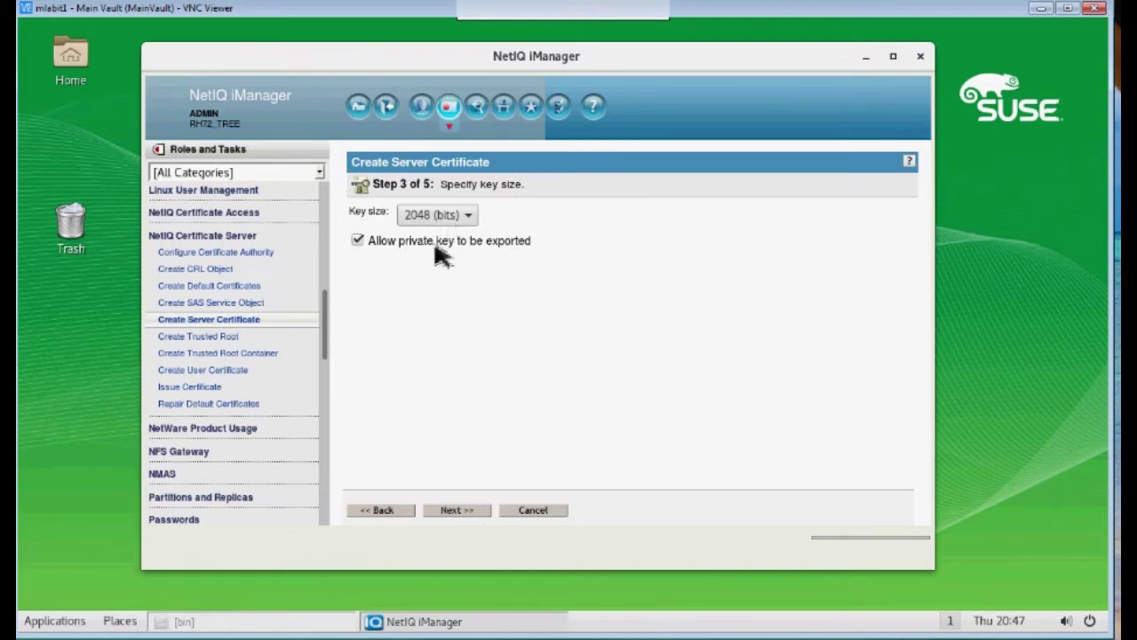
left_click(459, 514)
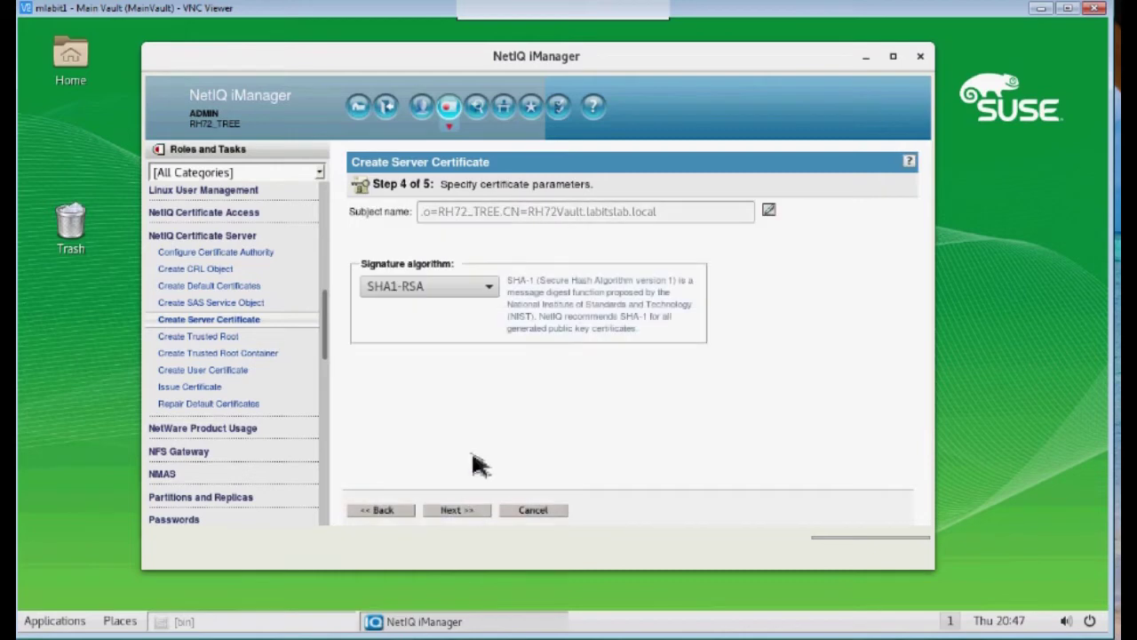
left_click(489, 286)
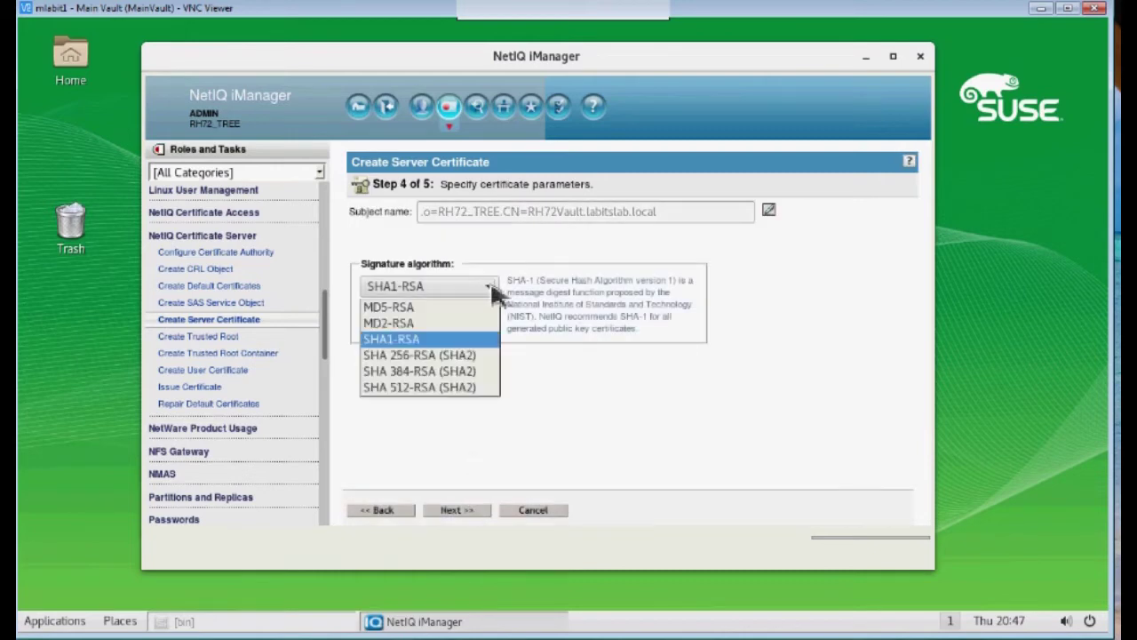
left_click(432, 359)
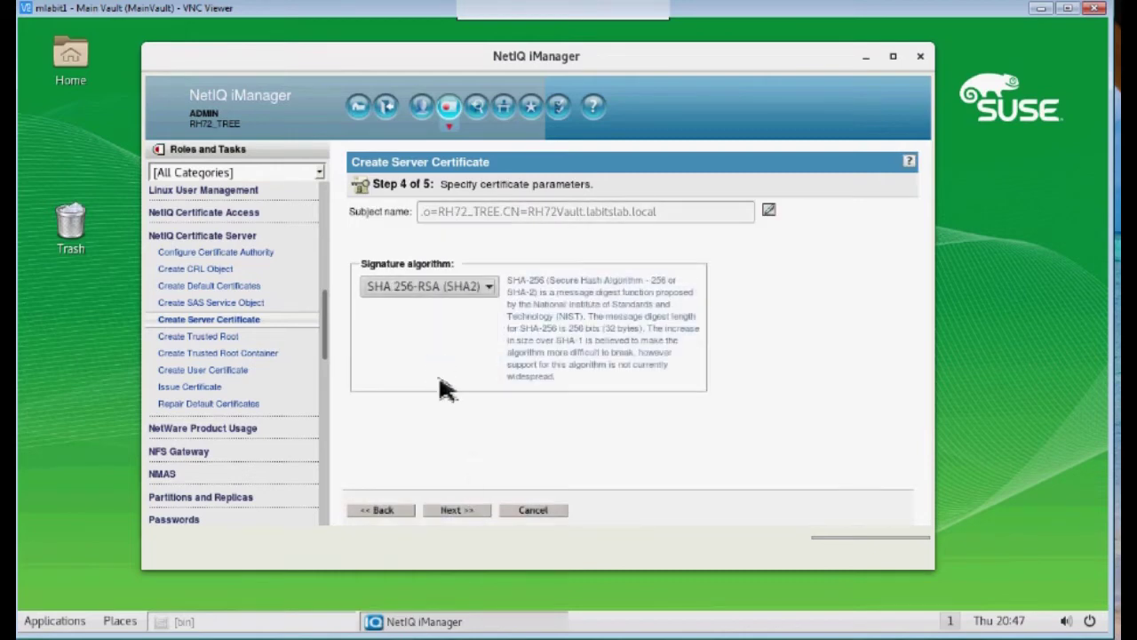
left_click(457, 510)
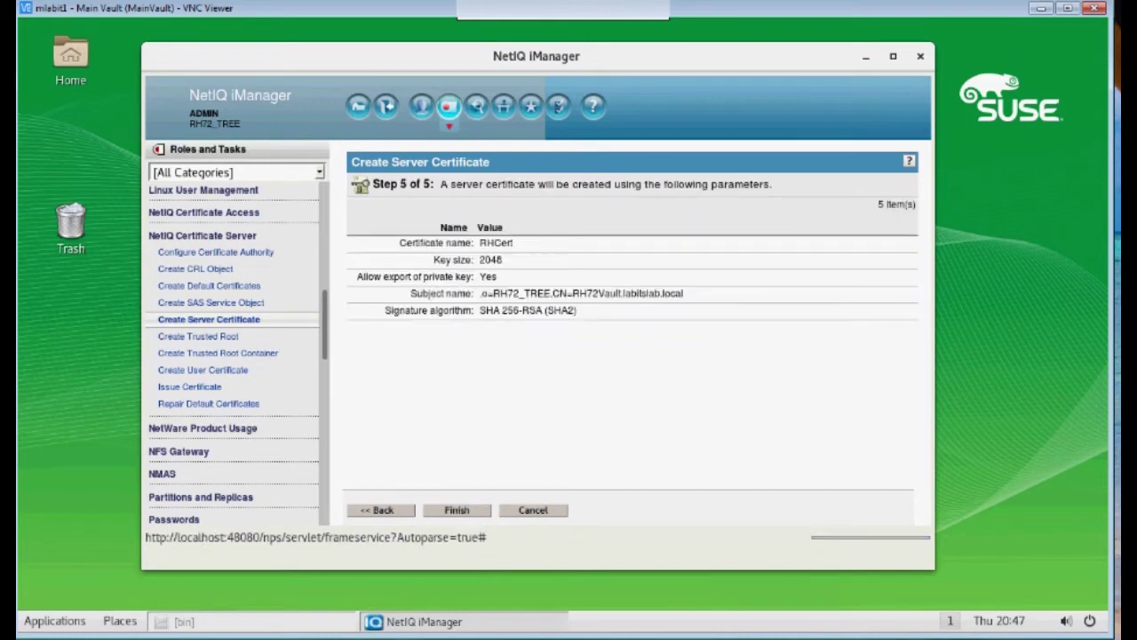
double_click(502, 245)
left_click(457, 511)
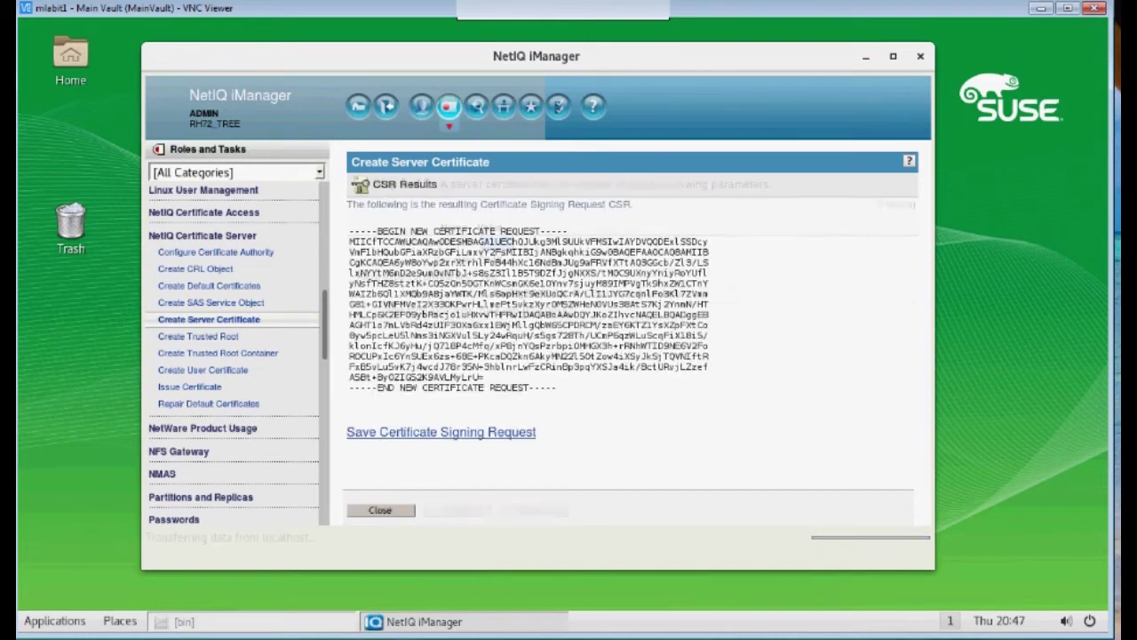
- Save the signing request as MyRHCert.csr on the Desktop and dismiss the downloads list
left_click(445, 438)
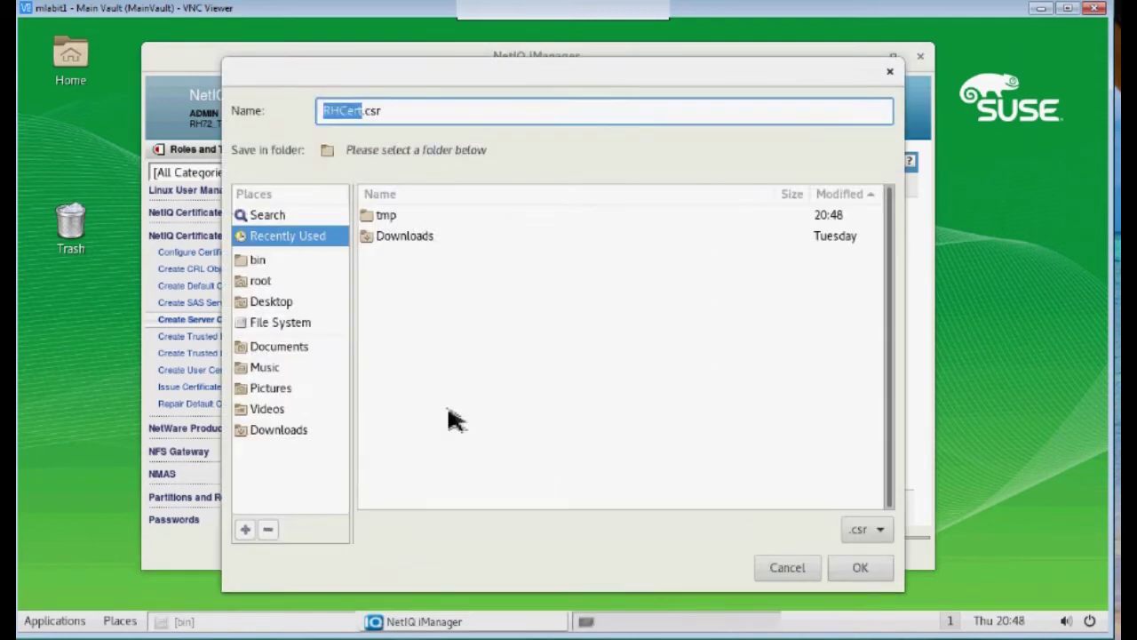
left_click(267, 304)
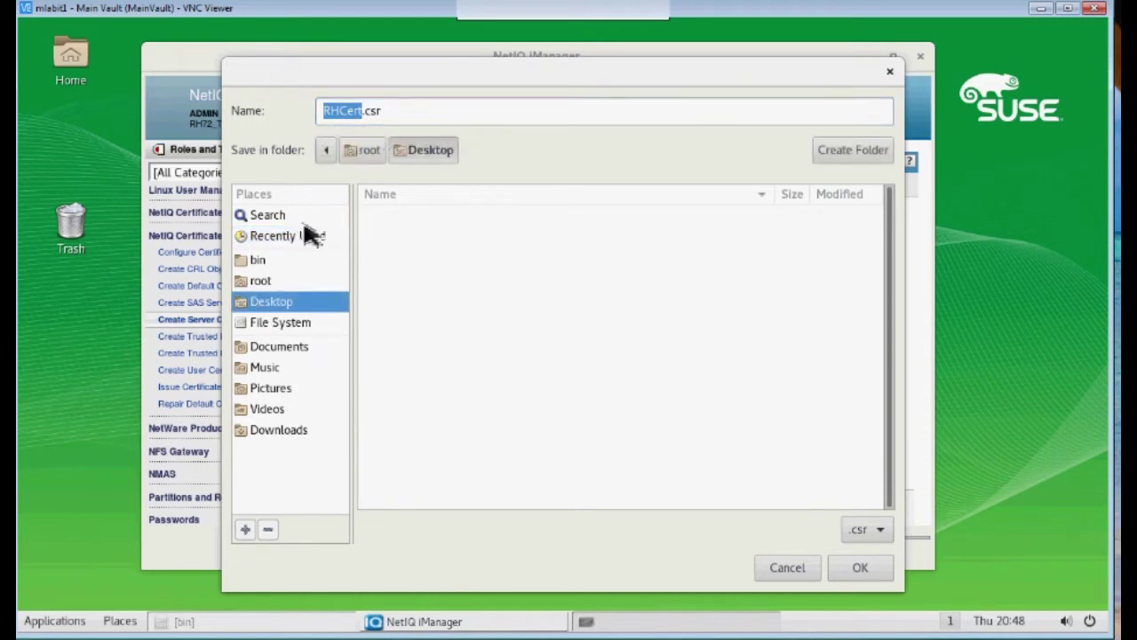
left_click(367, 111)
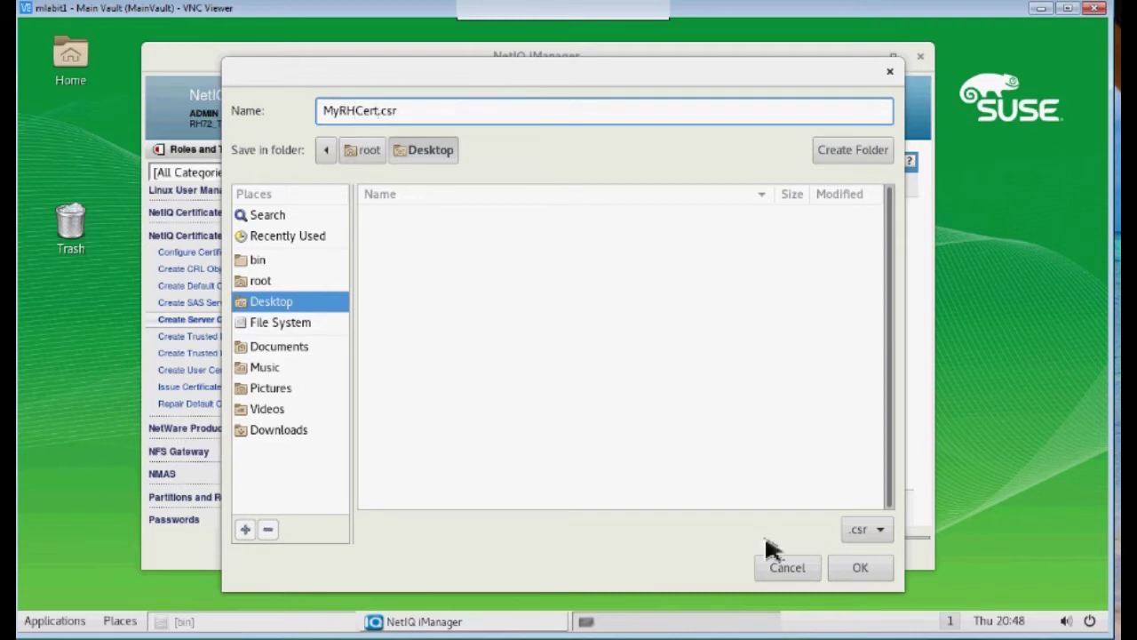
left_click(862, 574)
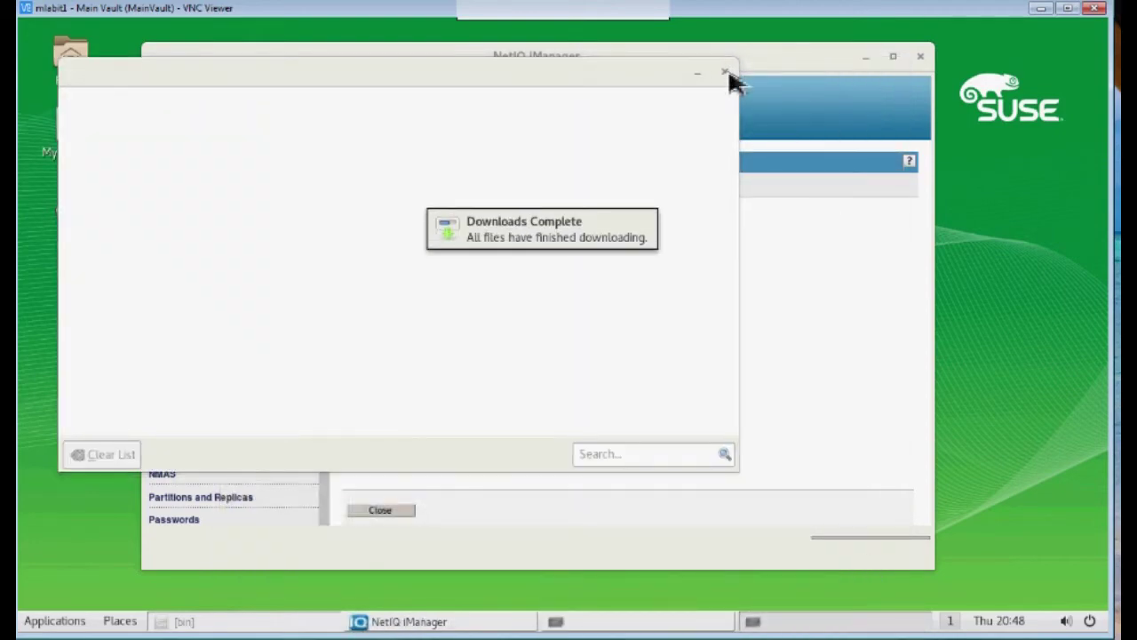
left_click(724, 72)
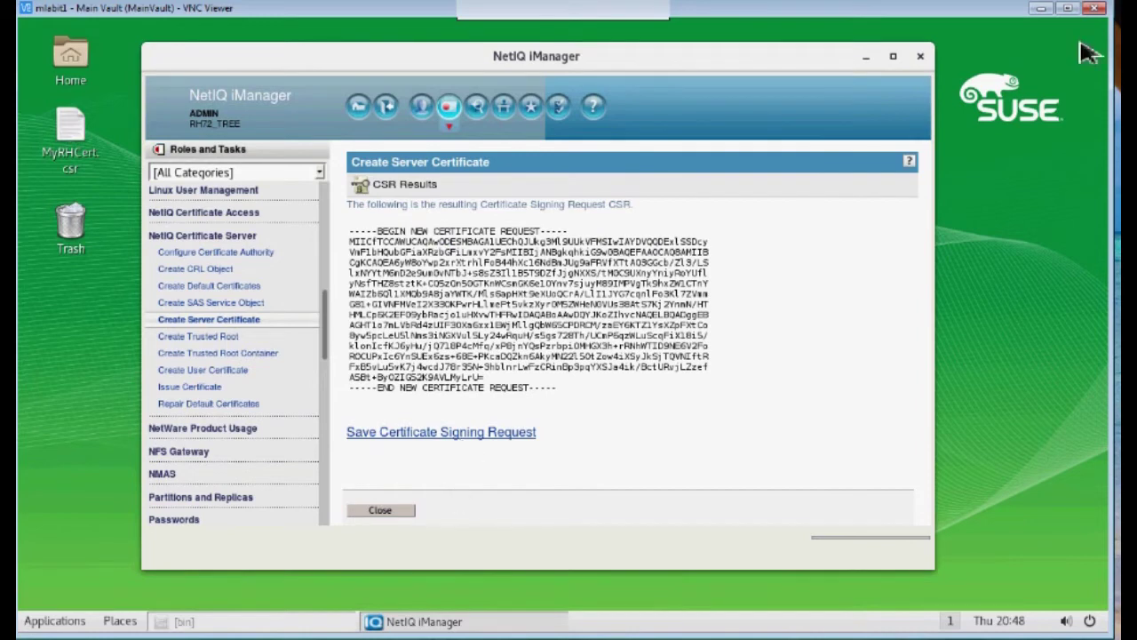
- Sign out and log in as administrator to MAINVAULT_TREE at 10.1.2.10
left_click(394, 118)
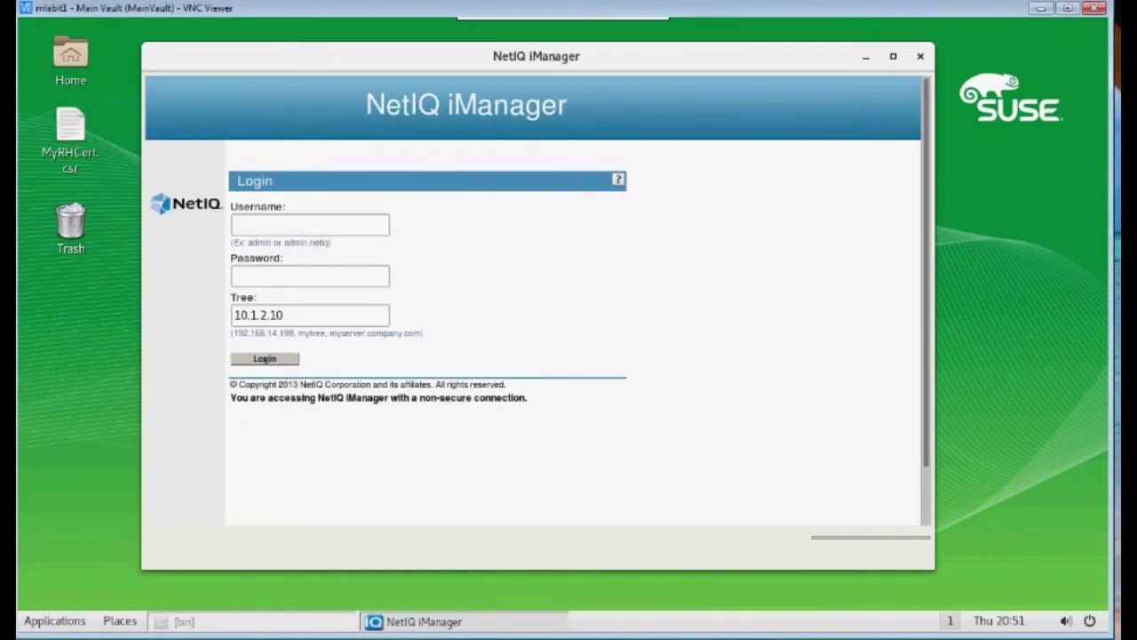
left_click(265, 227)
key("Tab")
key("End")
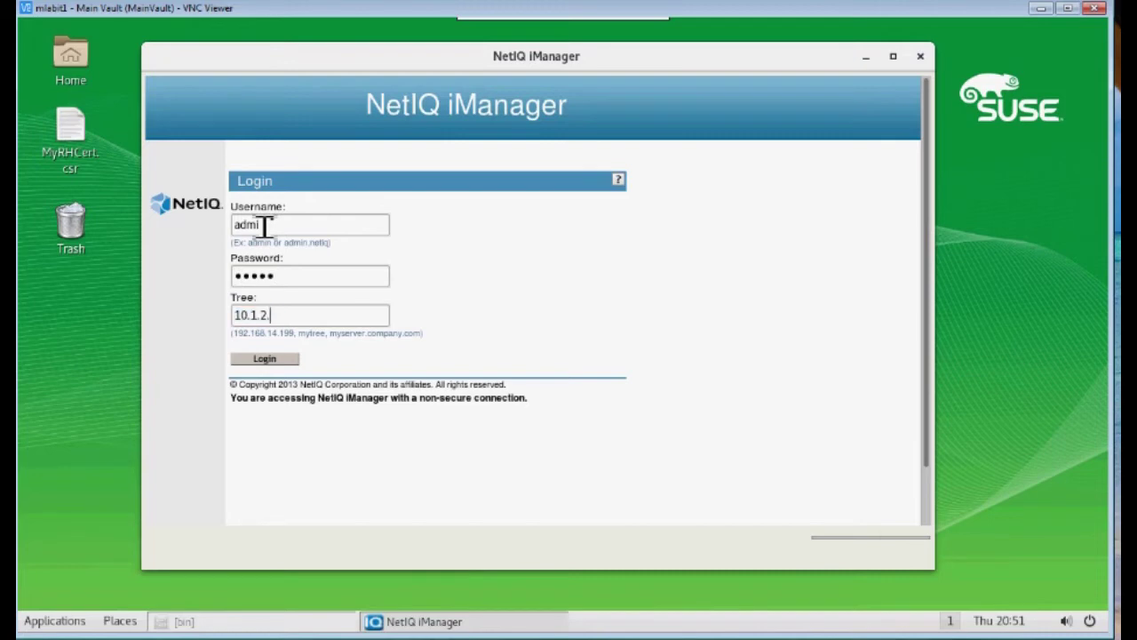
key("Return")
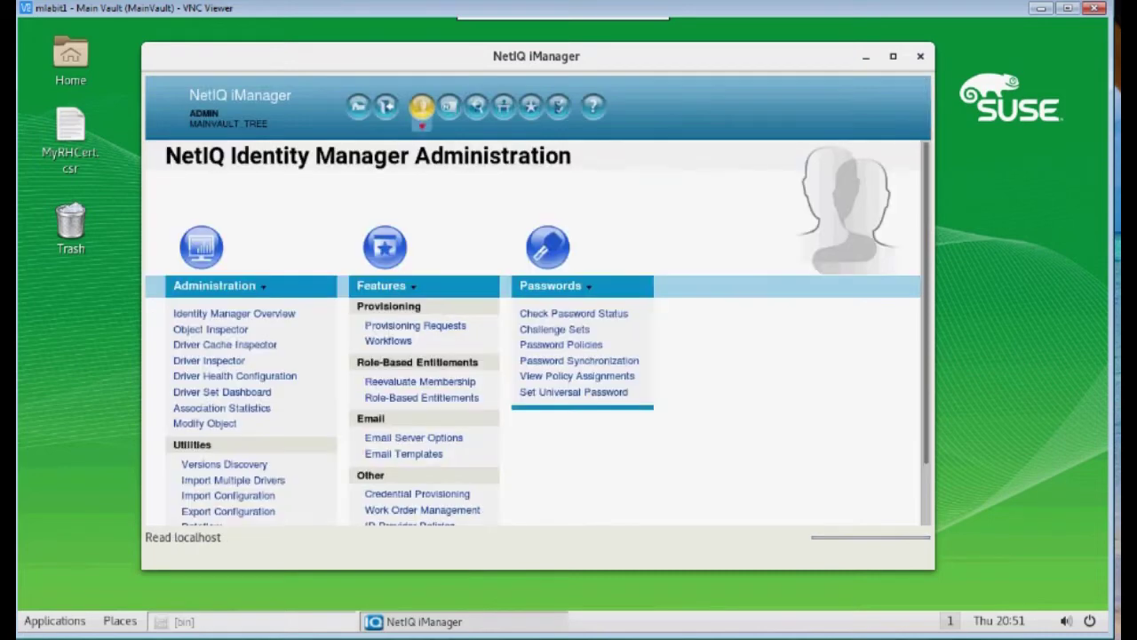
- Go to Roles and Tasks and expand the NetIQ Certificate Server tasks to show Issue Certificate
left_click_drag(211, 124, 266, 124)
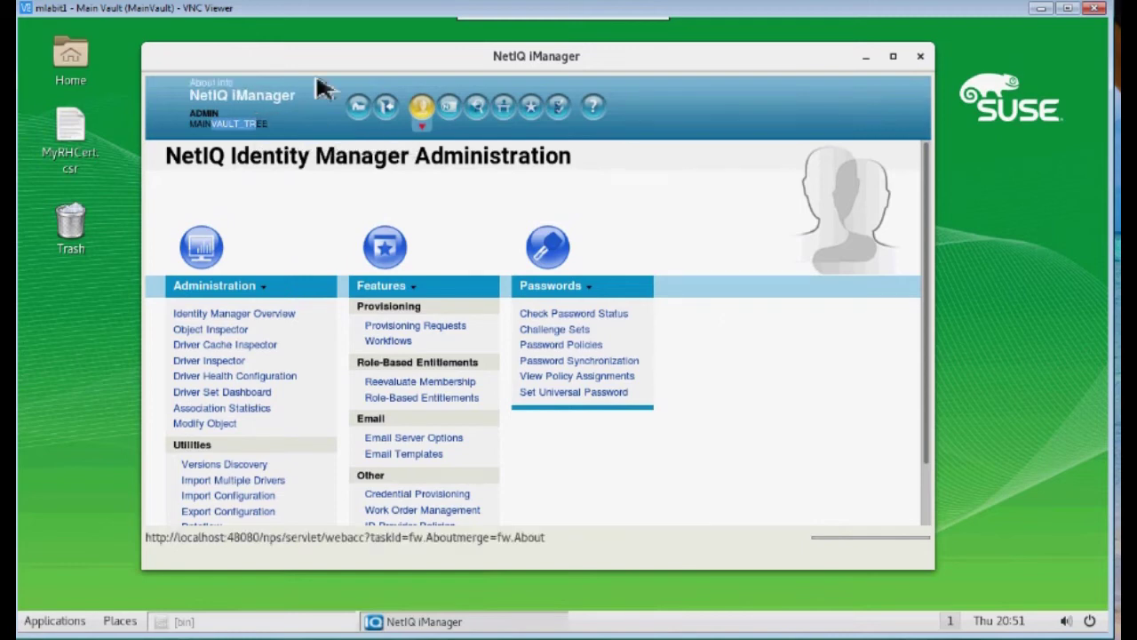
left_click(450, 108)
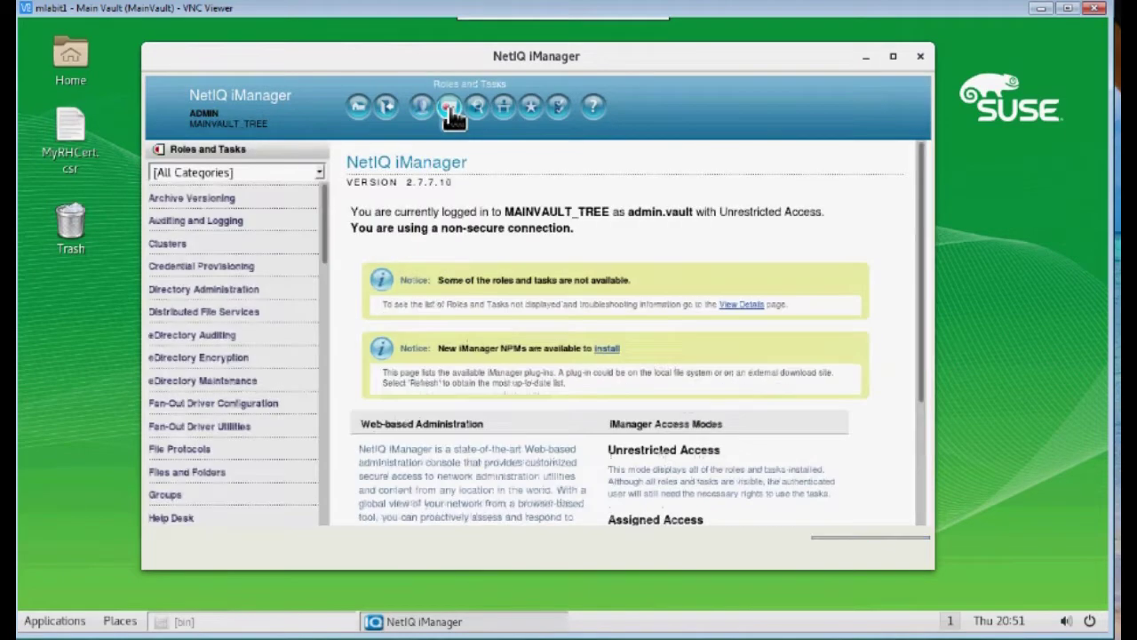
scroll(330, 287, "down", 5)
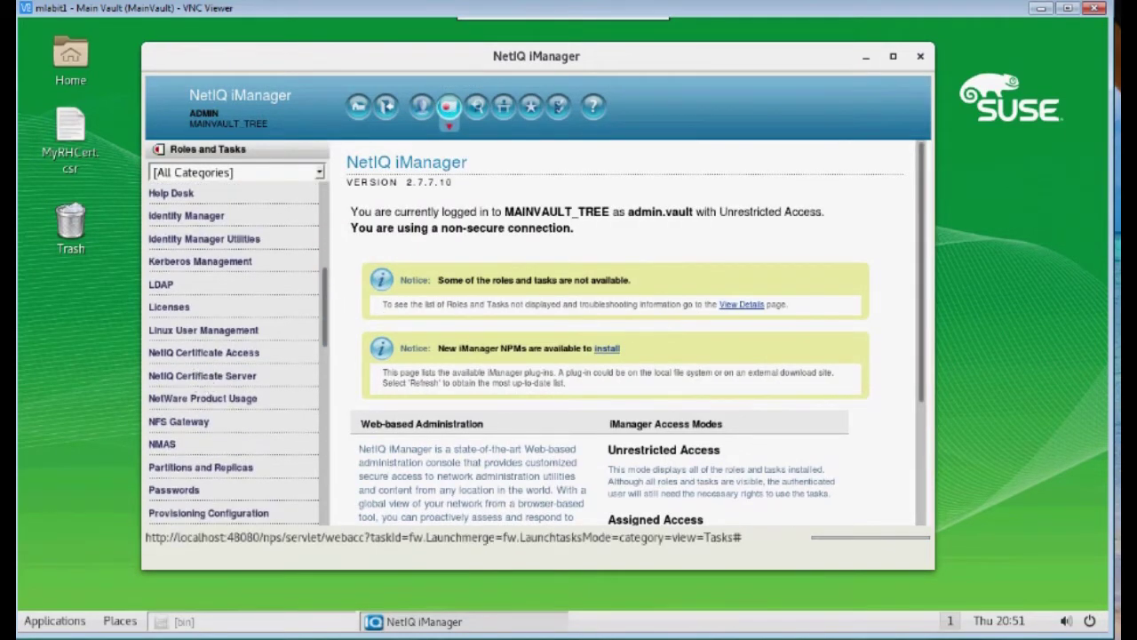
scroll(319, 282, "up", 3)
left_click_drag(331, 268, 329, 349)
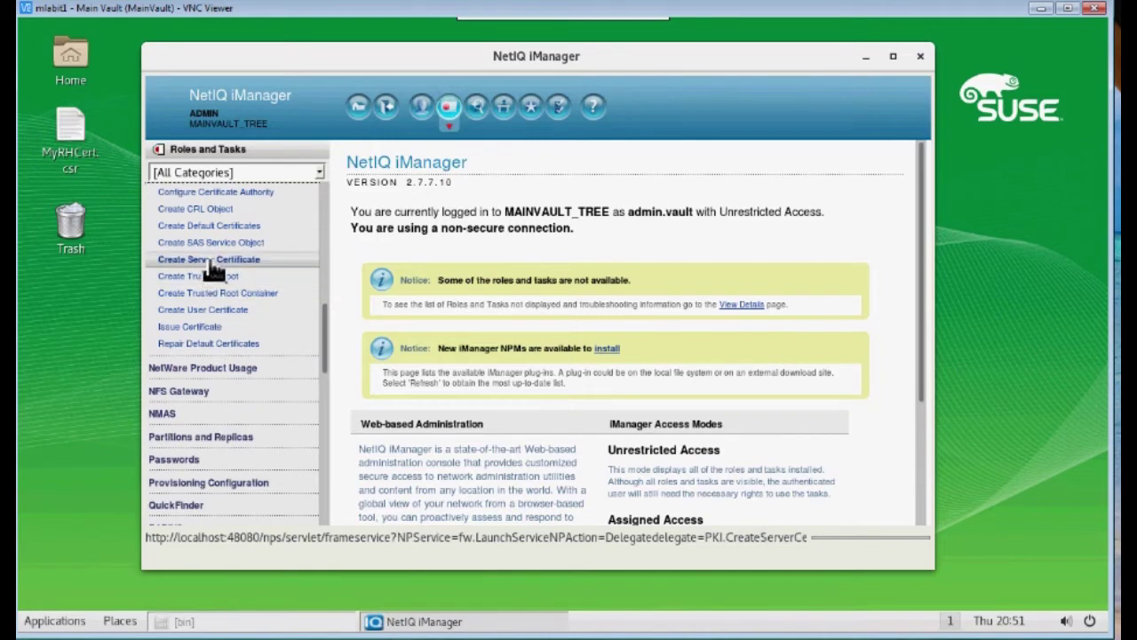
- Start Issue Certificate using /root/Desktop/MyRHCert.csr as the request file
left_click(188, 327)
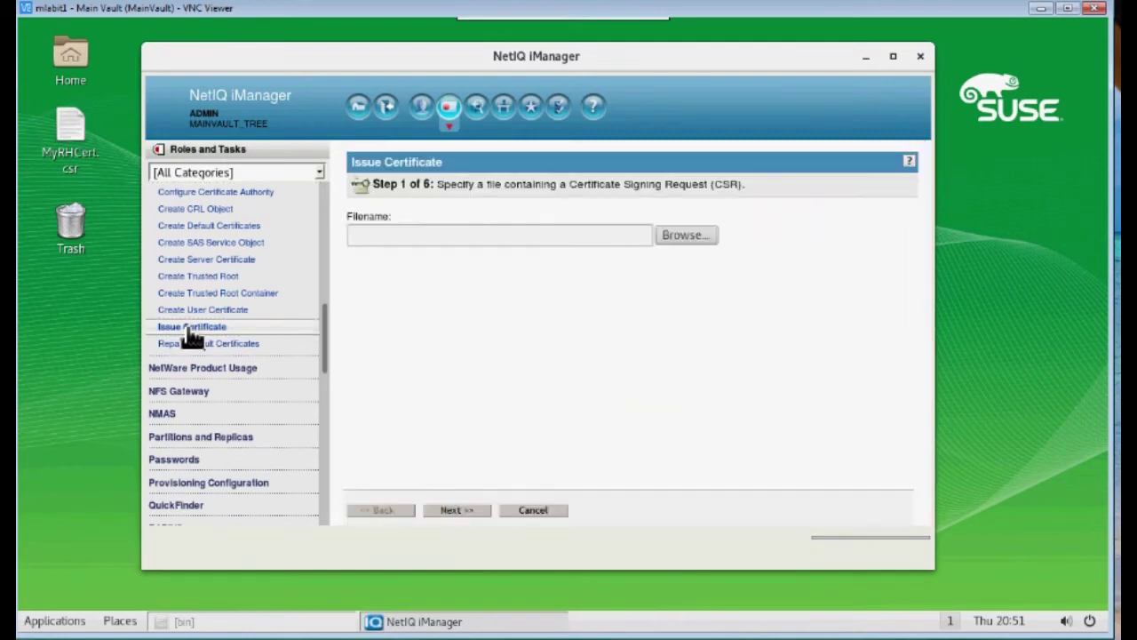
left_click(686, 237)
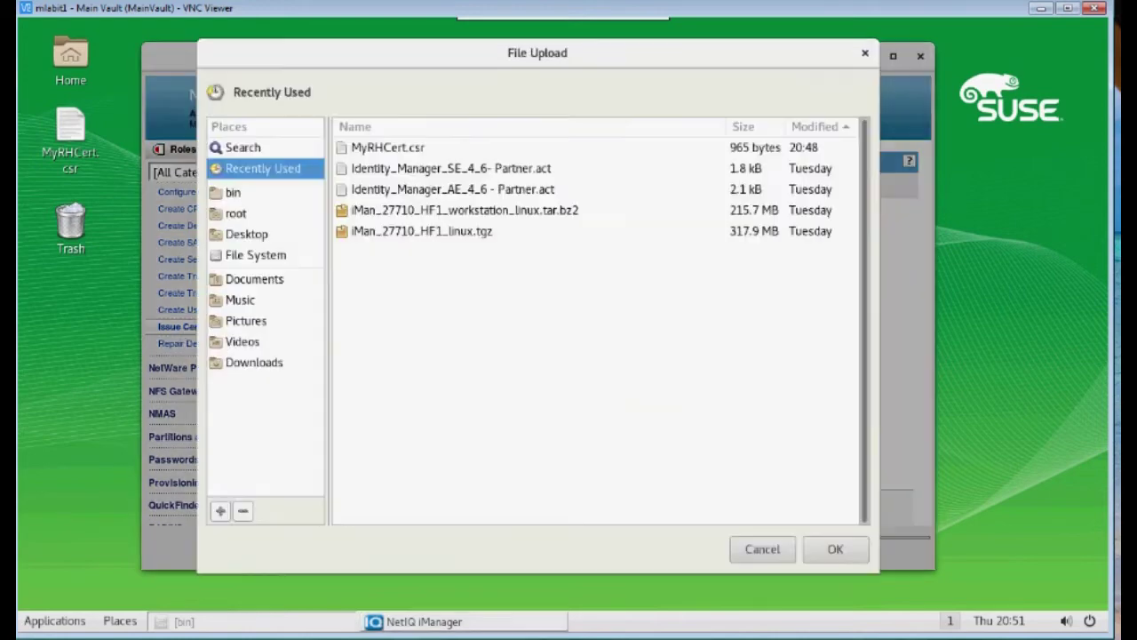
left_click(249, 233)
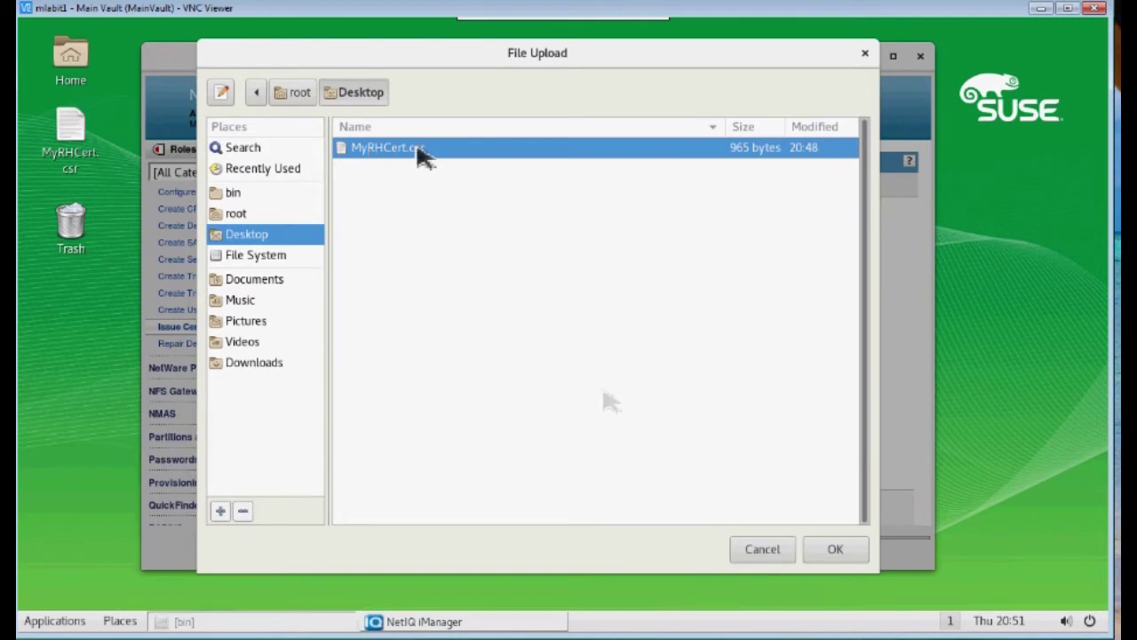
left_click(835, 549)
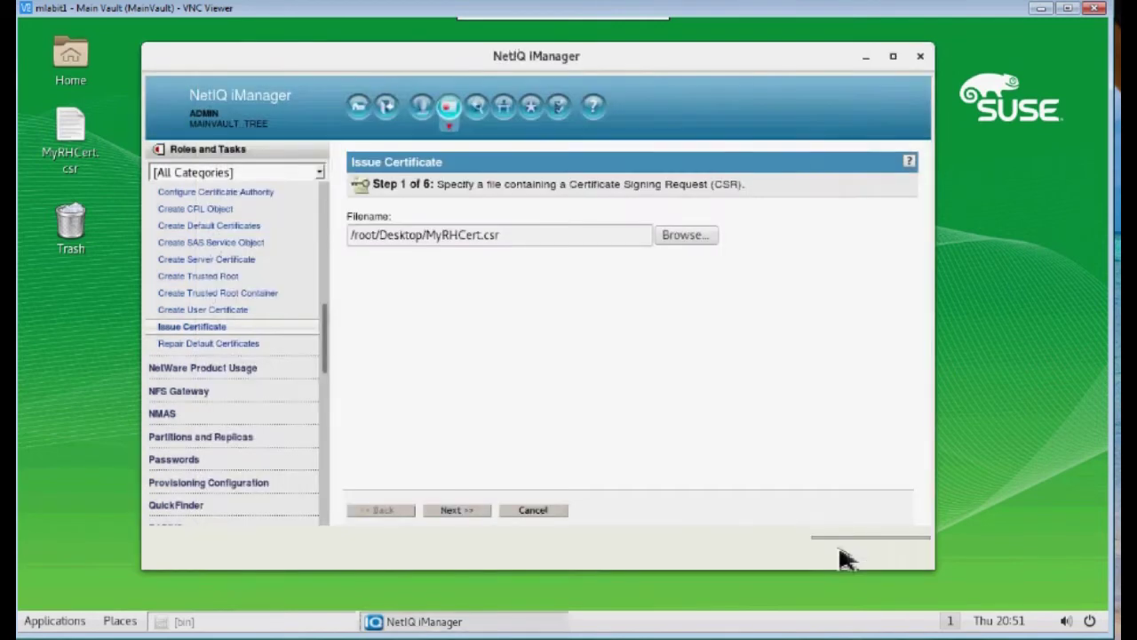
left_click(456, 511)
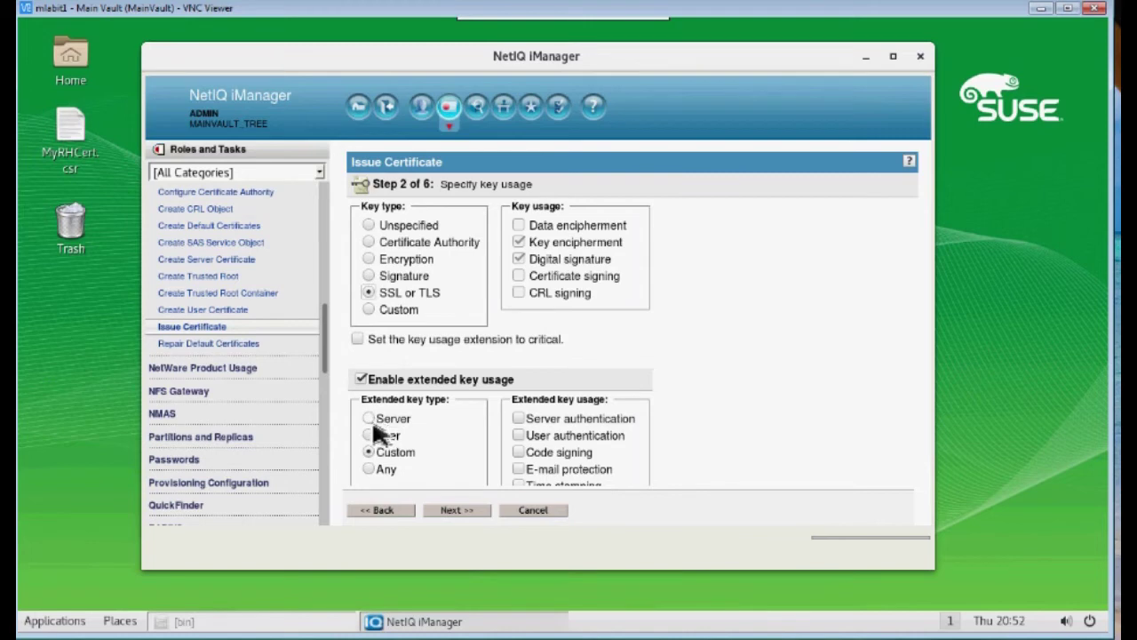
- Accept key usage and constraints, set Maximum validity and Base64 output, reaching the summary
left_click(454, 512)
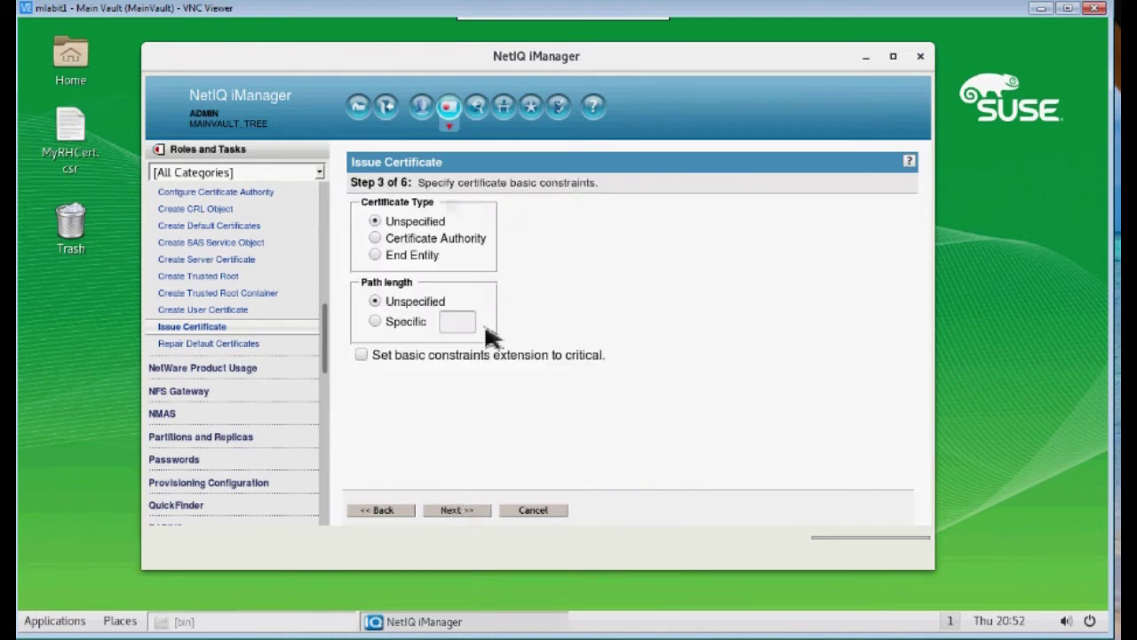
left_click(453, 512)
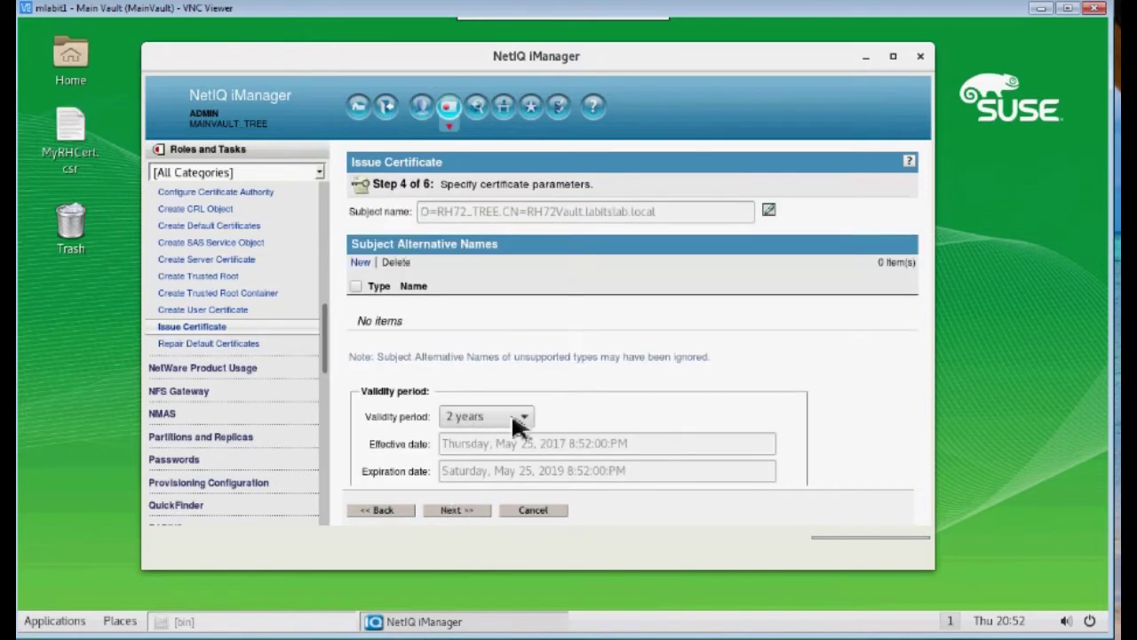
left_click(513, 418)
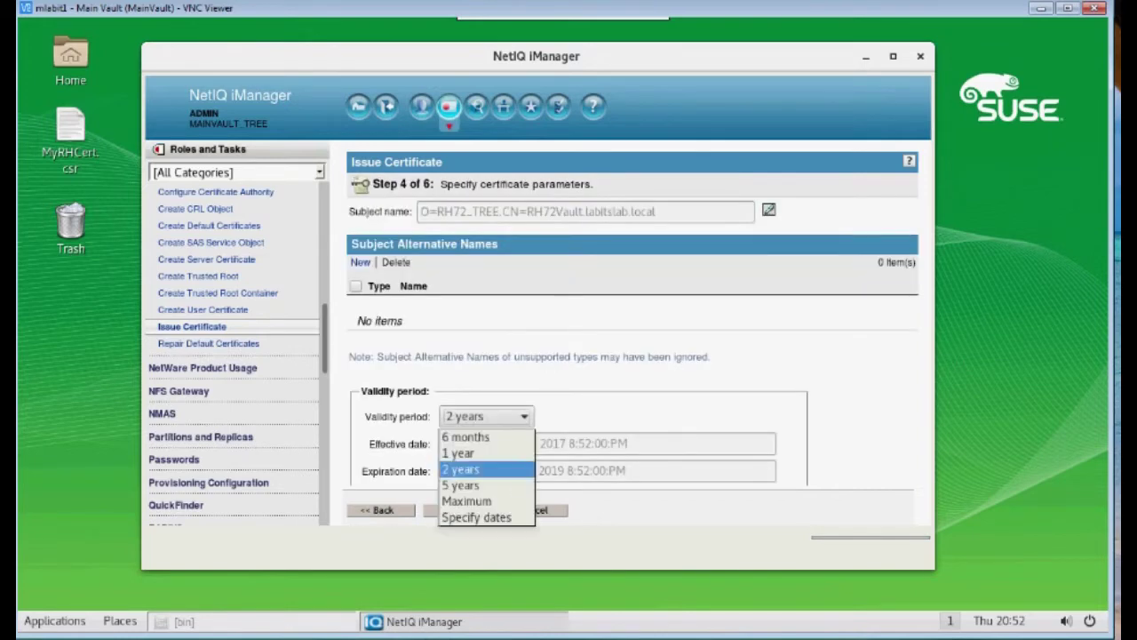
left_click(487, 501)
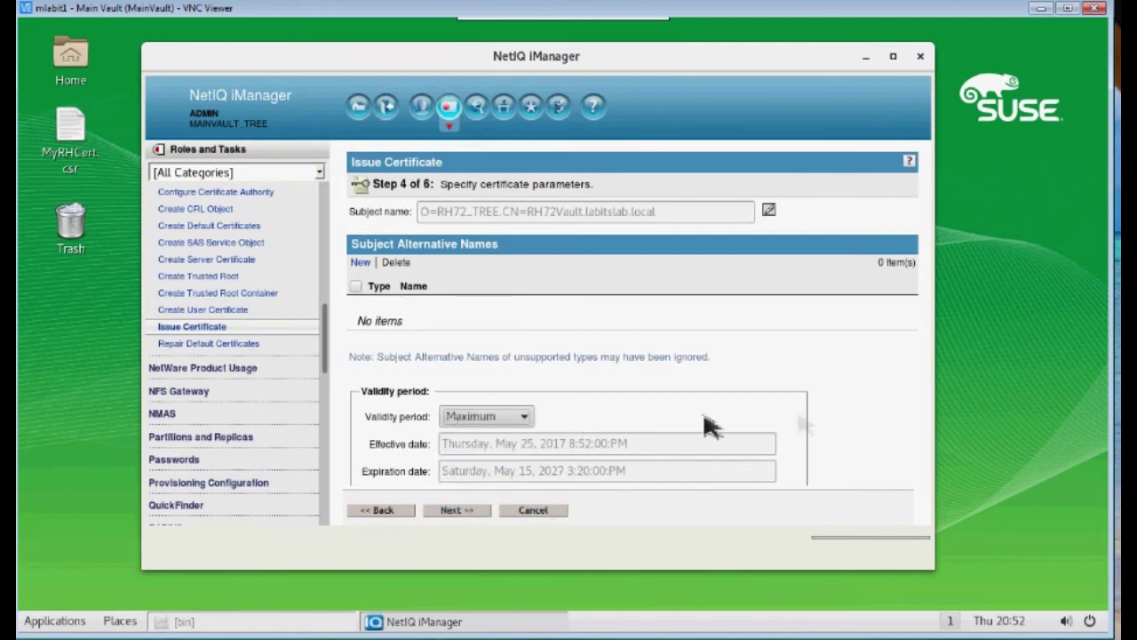
scroll(804, 424, "down", 3)
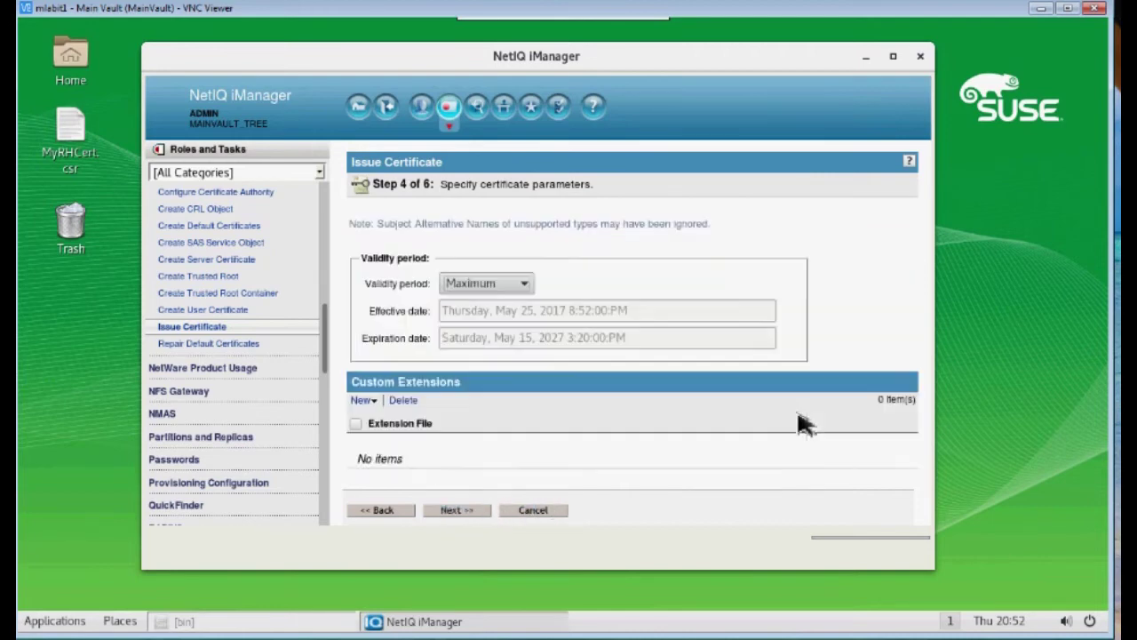
left_click(469, 514)
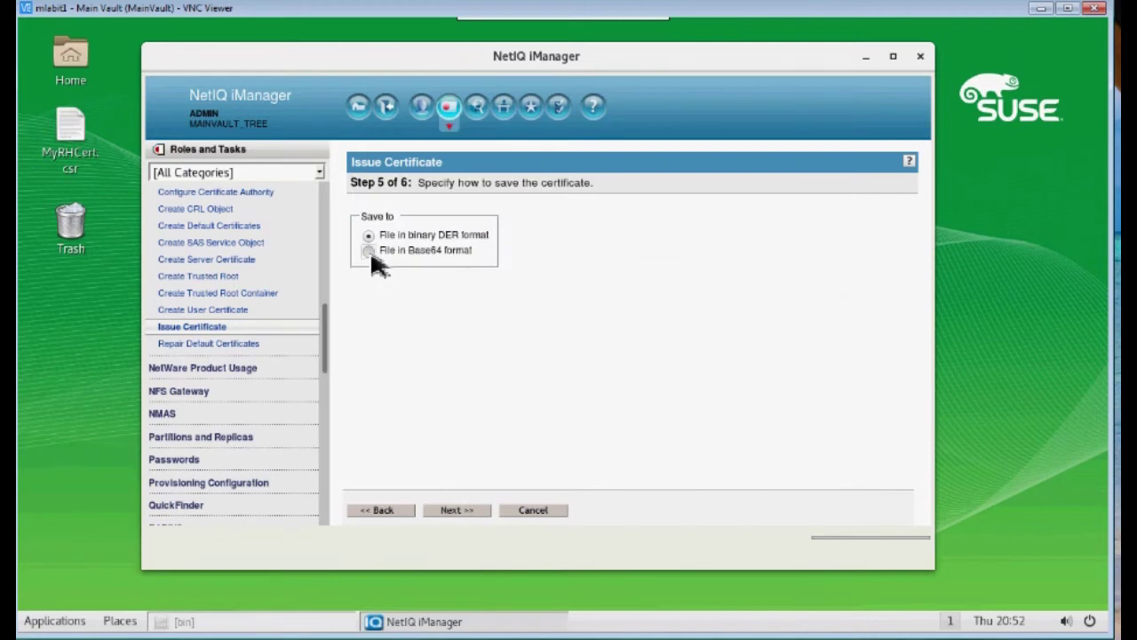
left_click(370, 252)
left_click(458, 511)
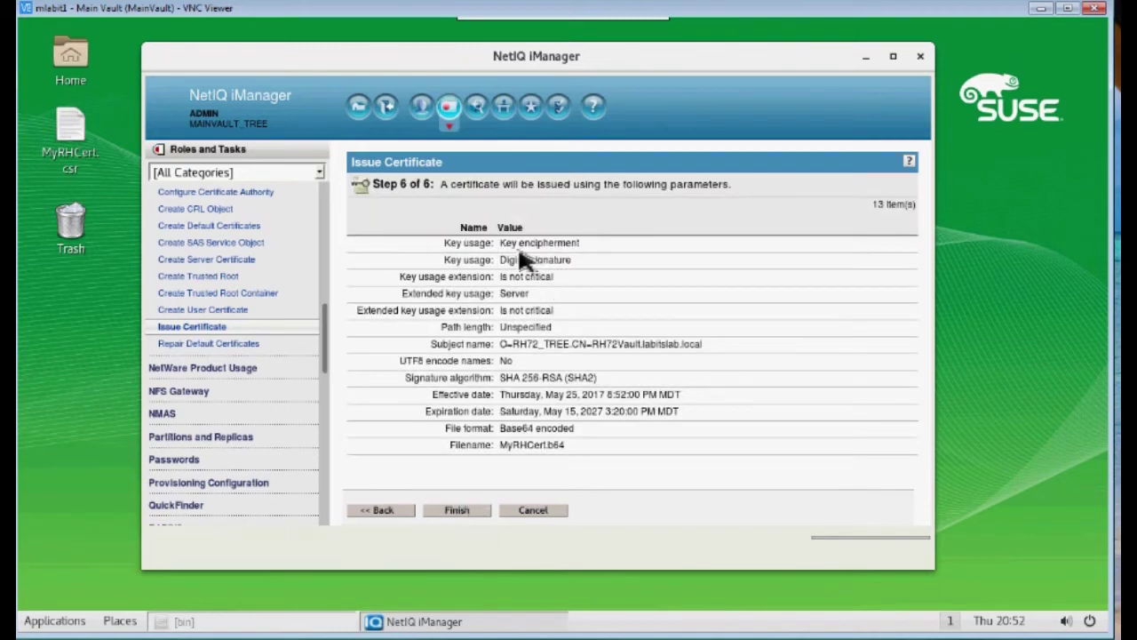
- Issue the certificate and save it to the Desktop as MVIssuedCert.b64
left_click(466, 513)
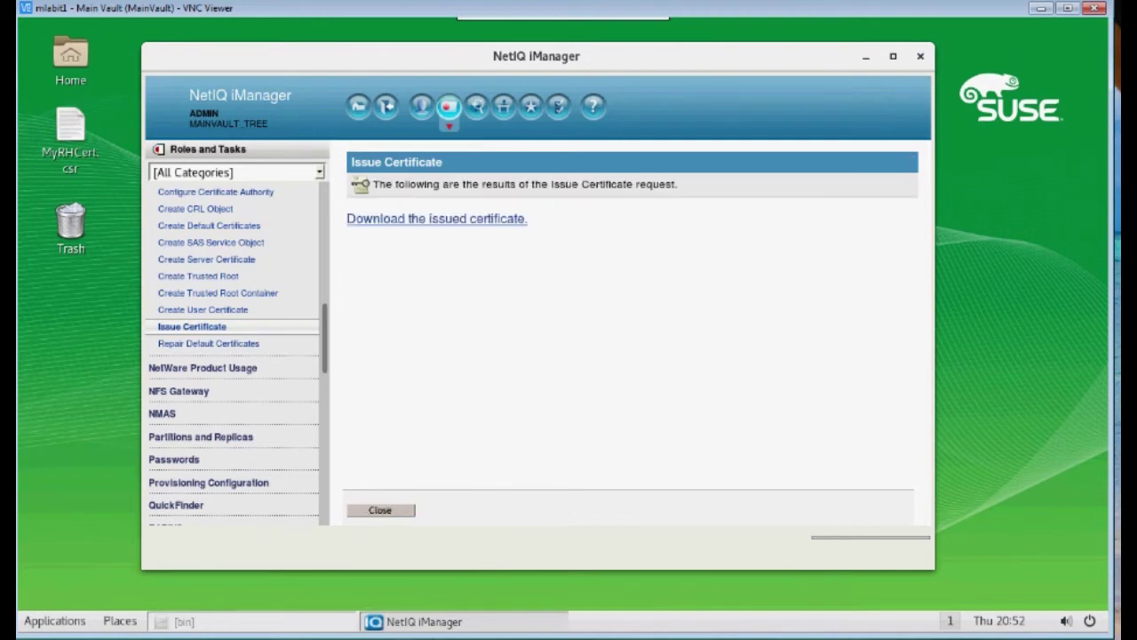
left_click(494, 219)
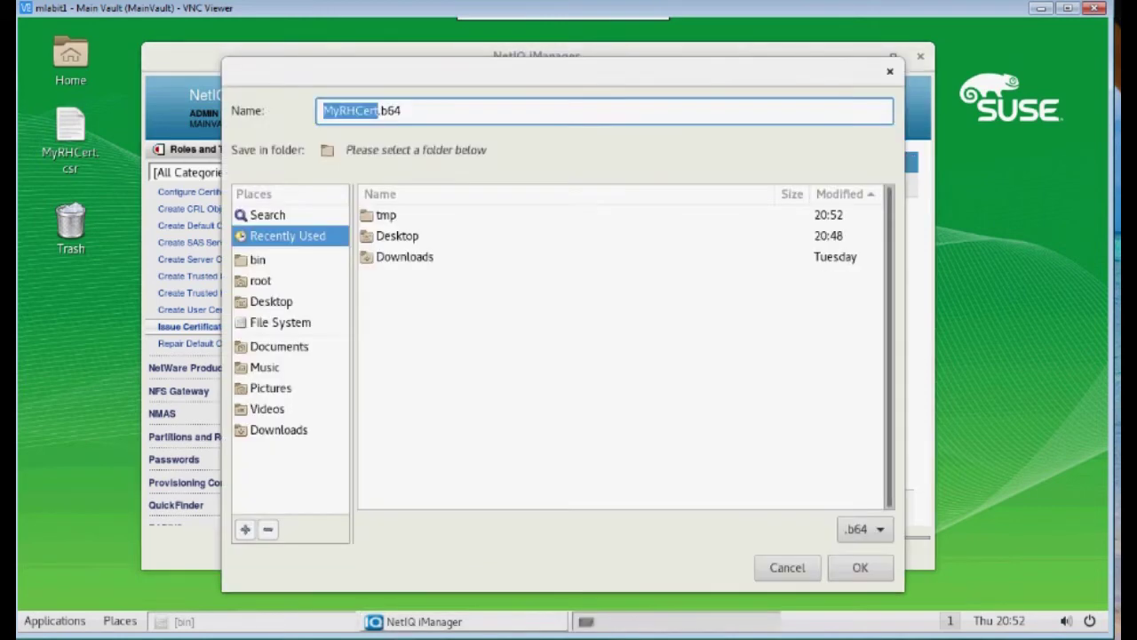
left_click(414, 236)
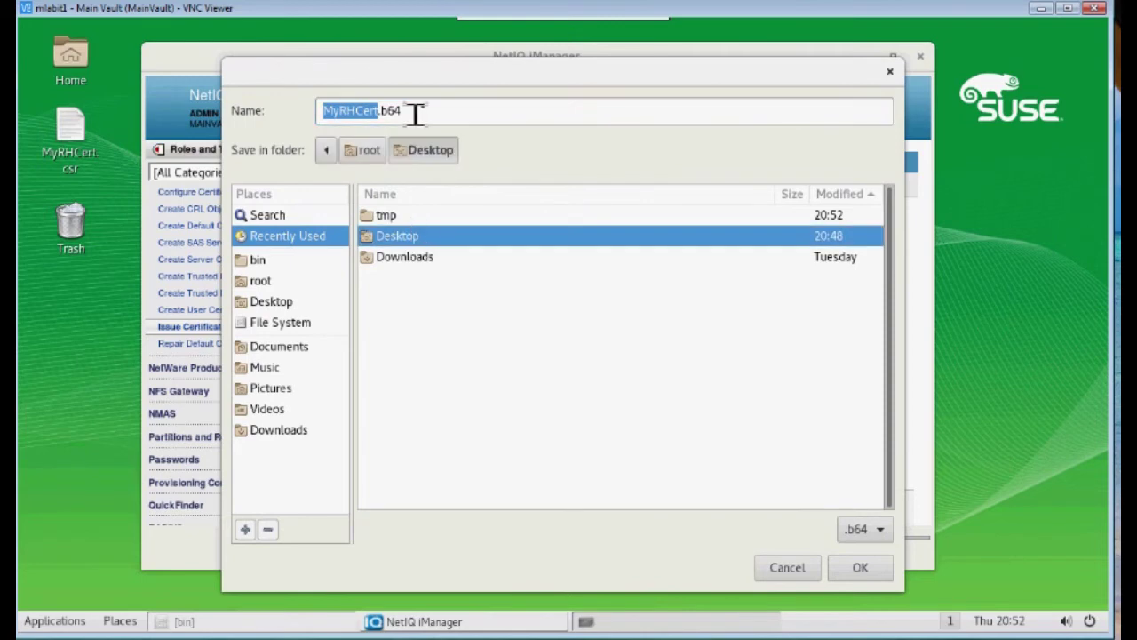
left_click(382, 114)
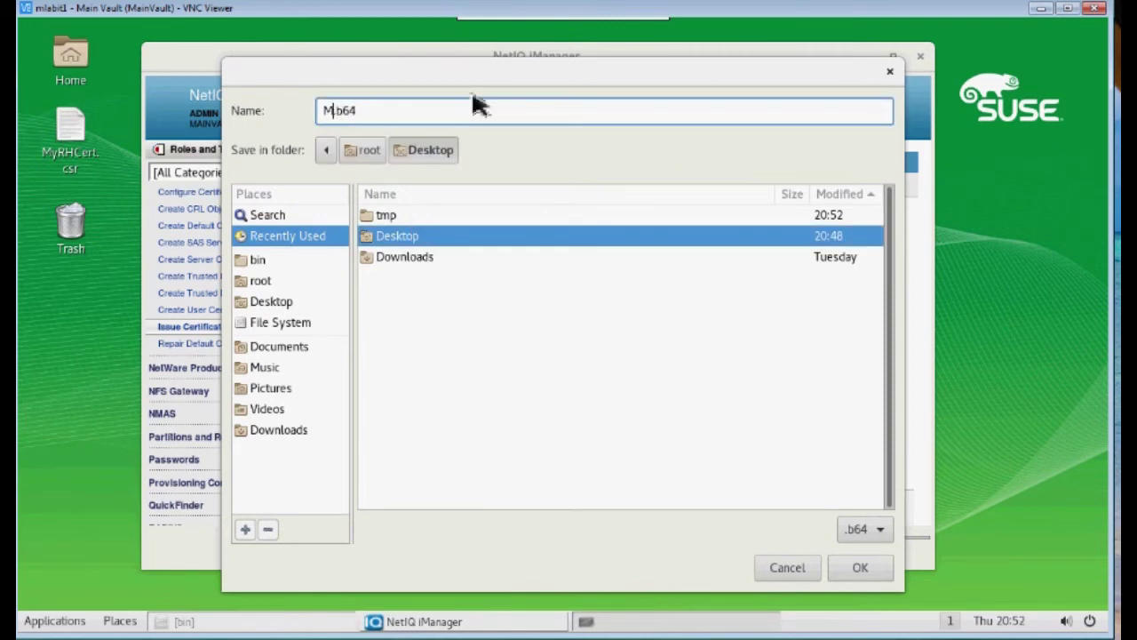
key("BackSpace")
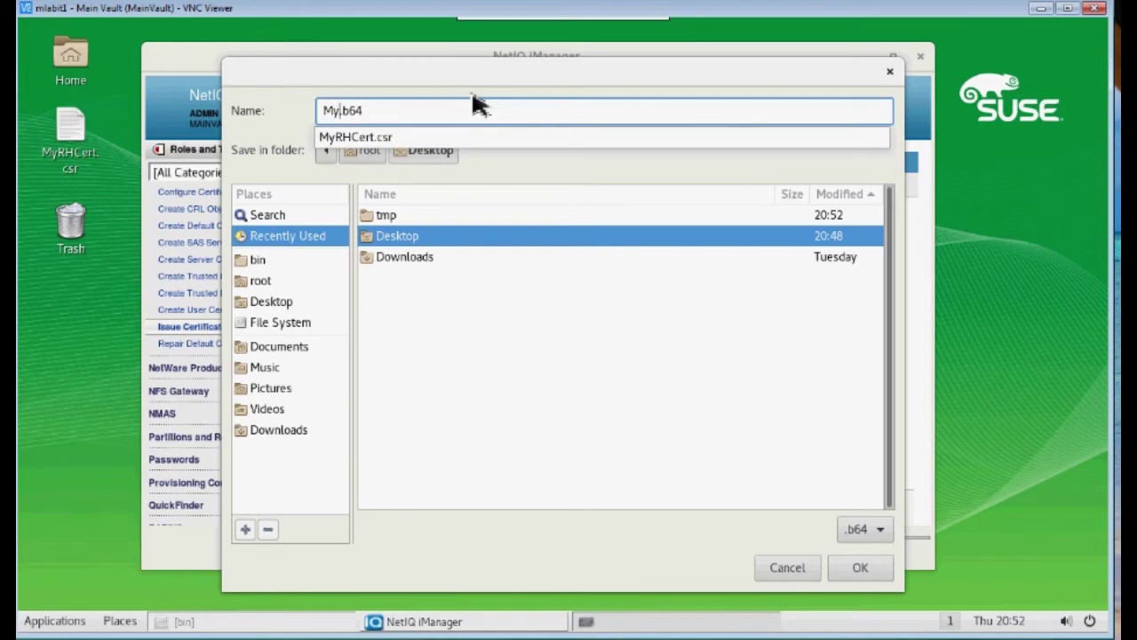
type("VIssuedCert")
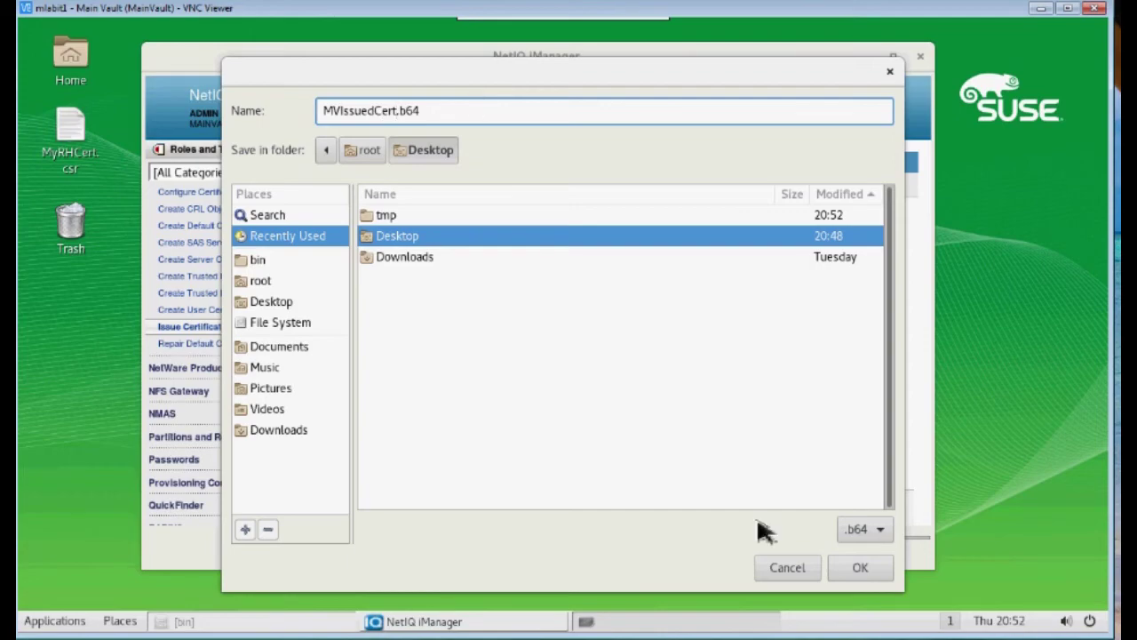
left_click(875, 574)
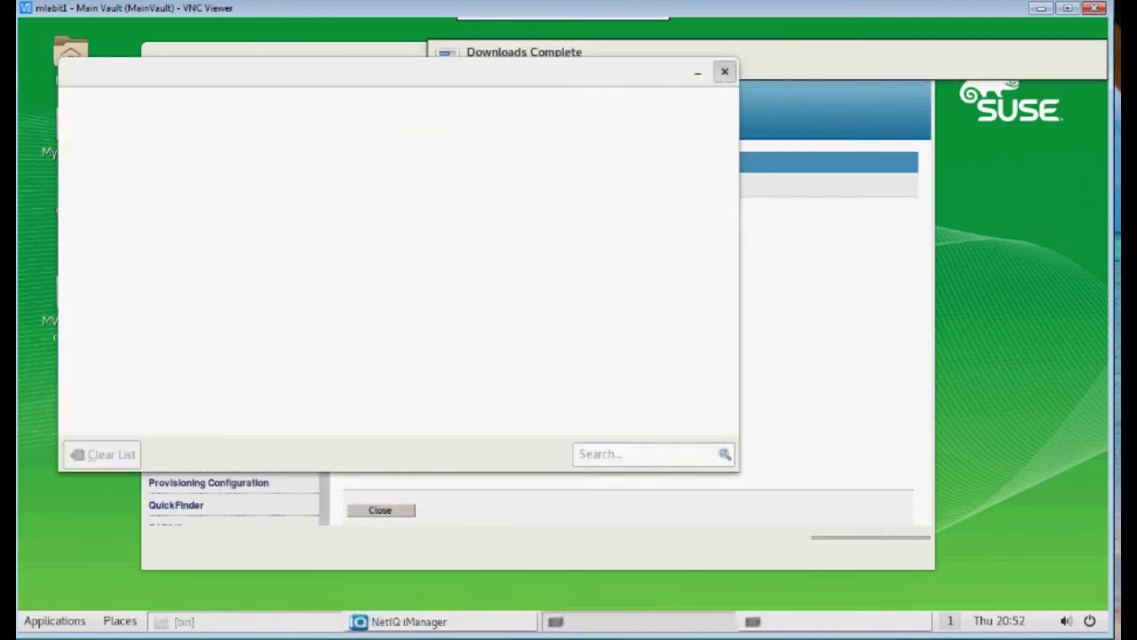
left_click(724, 71)
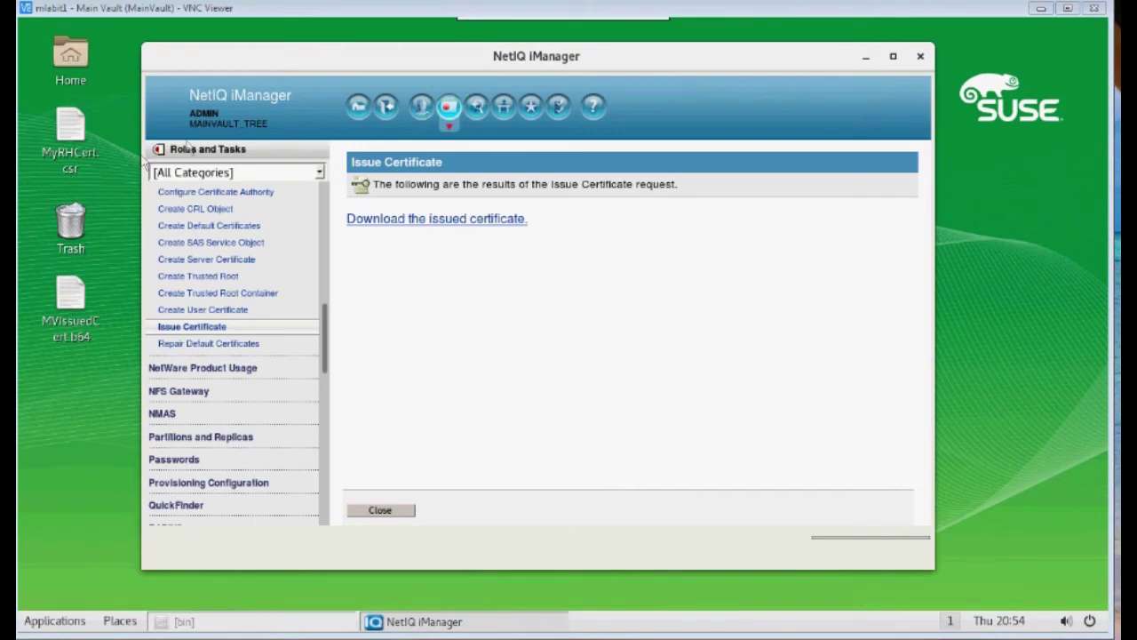
- Open MAINVAULT_TREE CA in the Security container and select its Self Signed Certificate
left_click(477, 108)
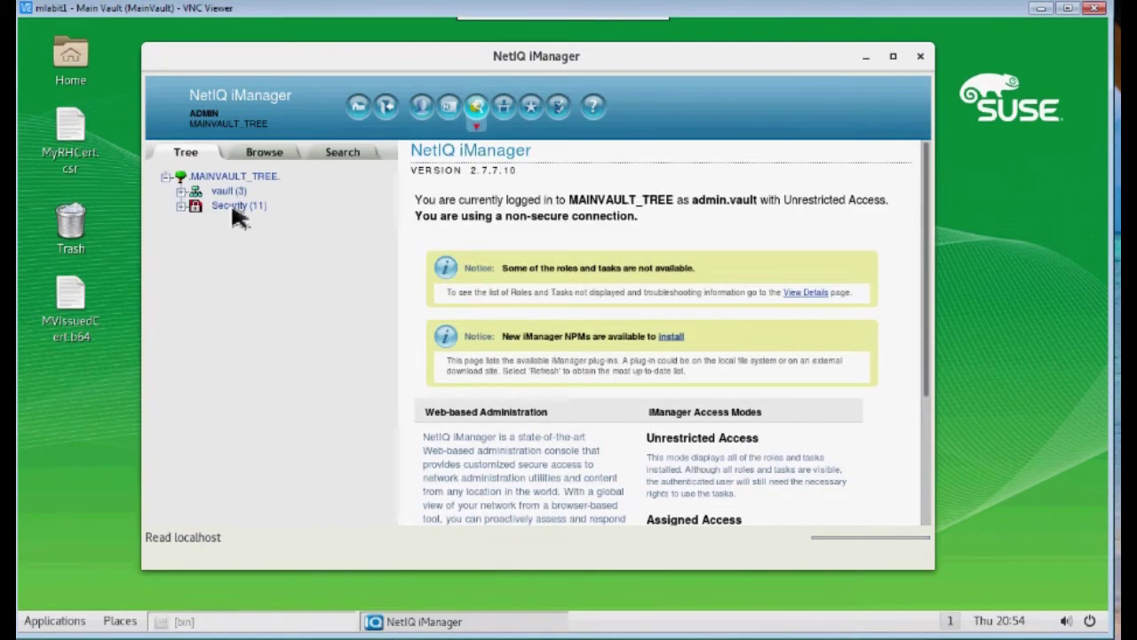
left_click(238, 208)
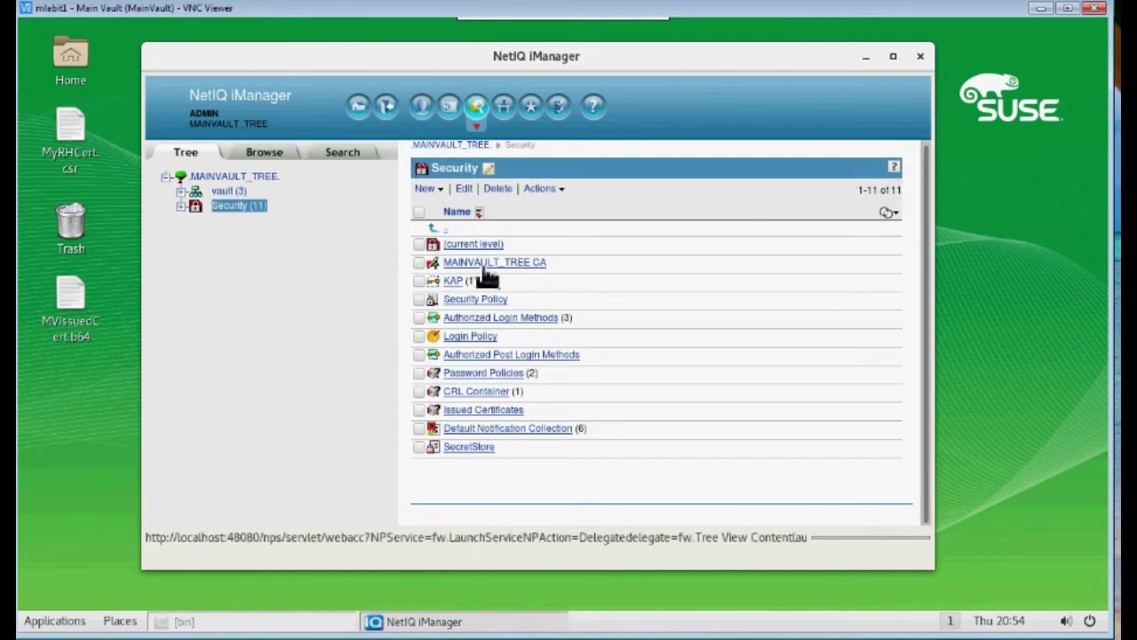
left_click(494, 264)
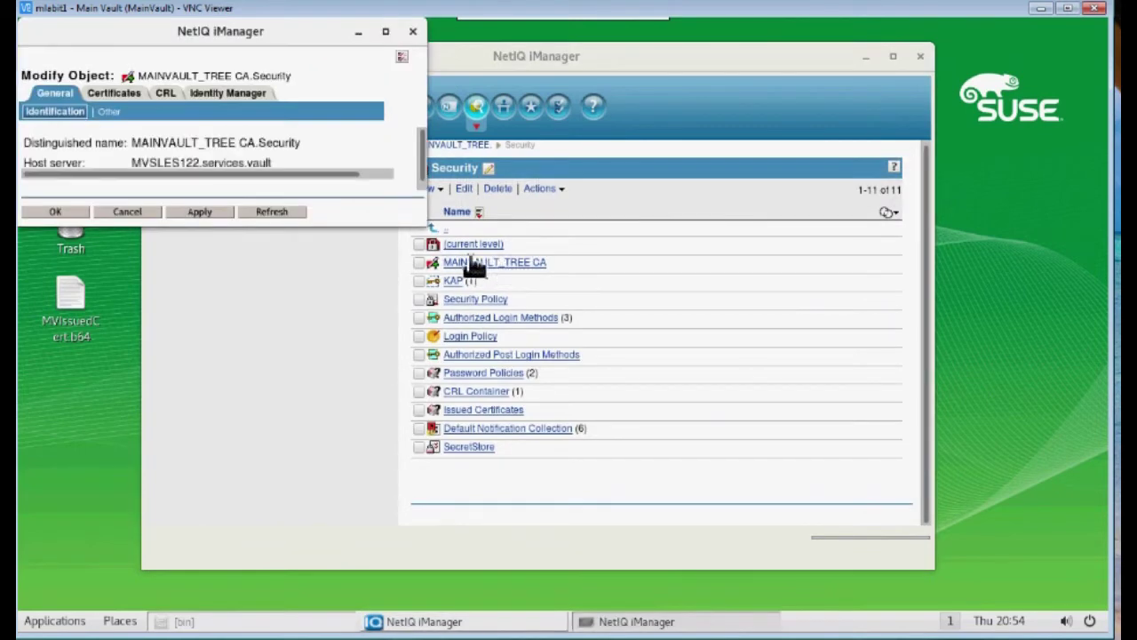
left_click_drag(428, 231, 611, 509)
left_click(110, 93)
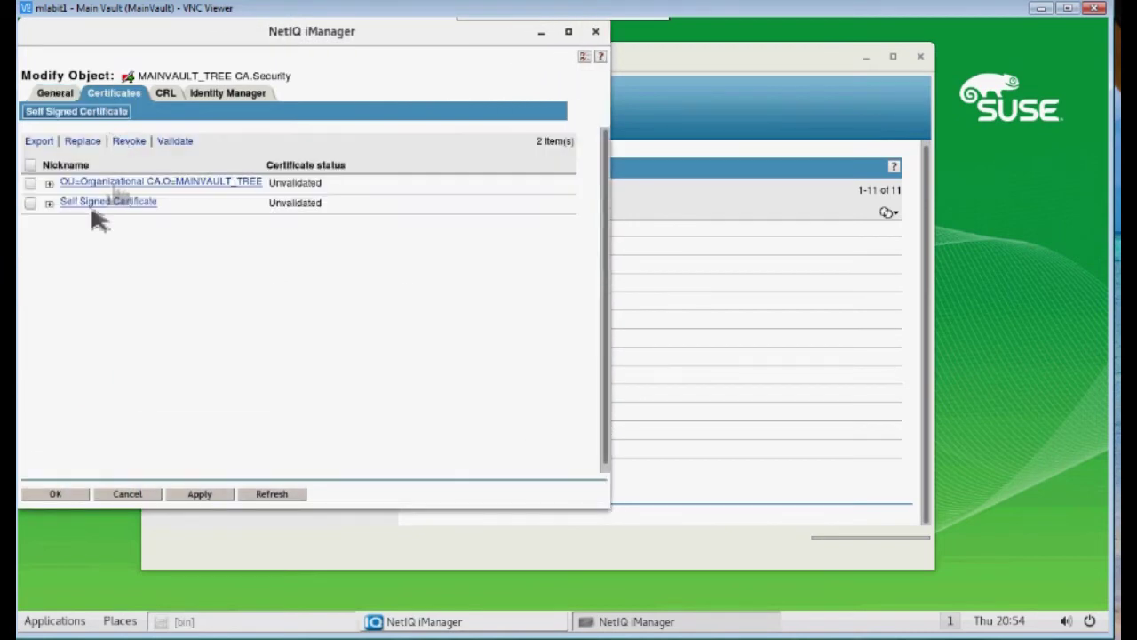
left_click(30, 204)
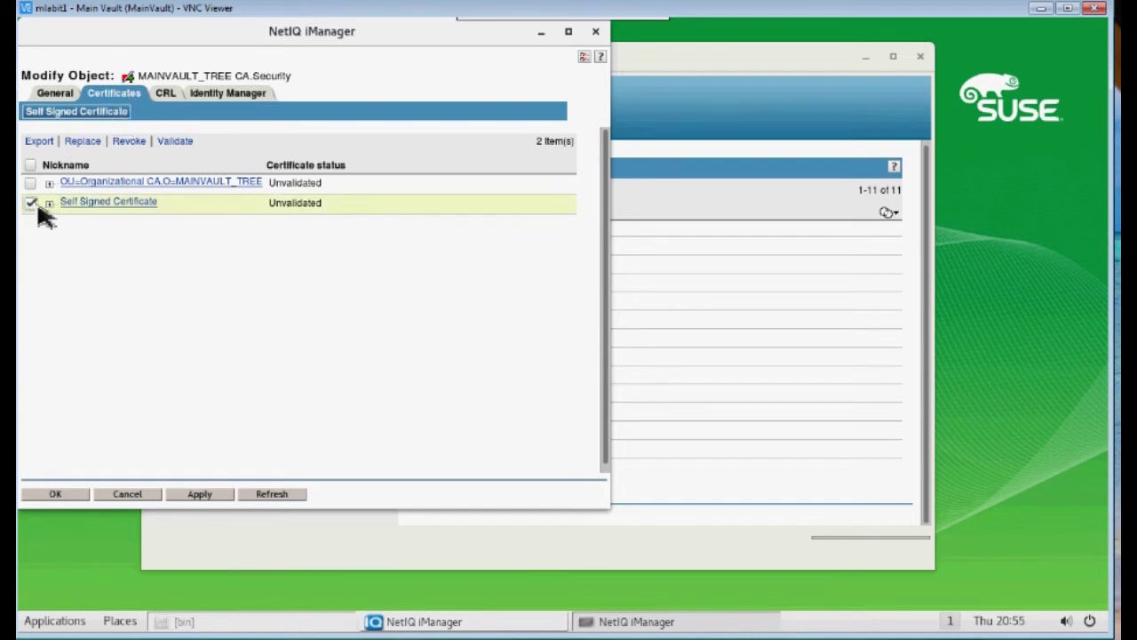
- Export the self-signed certificate in BASE64 format without its private key
left_click(38, 143)
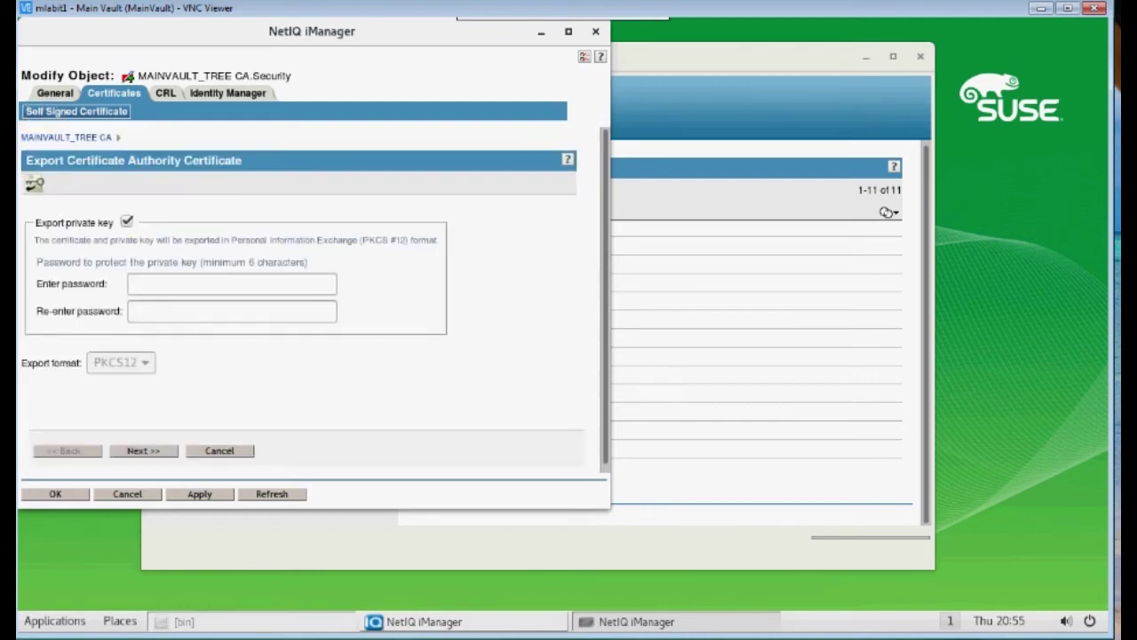
left_click(127, 222)
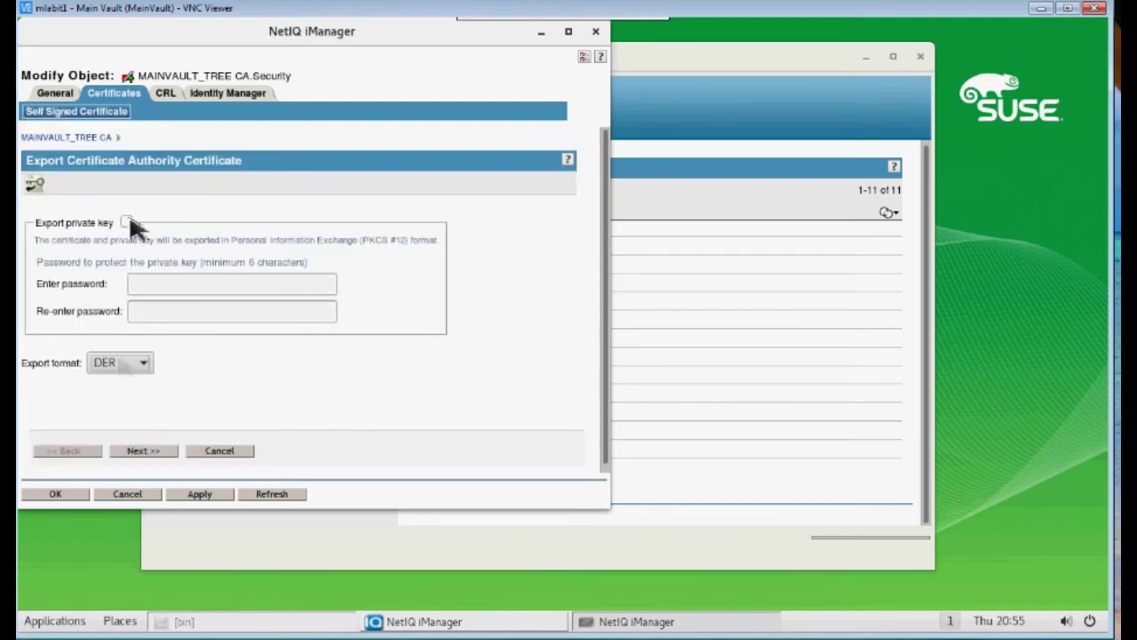
left_click(143, 370)
left_click(134, 400)
left_click(147, 454)
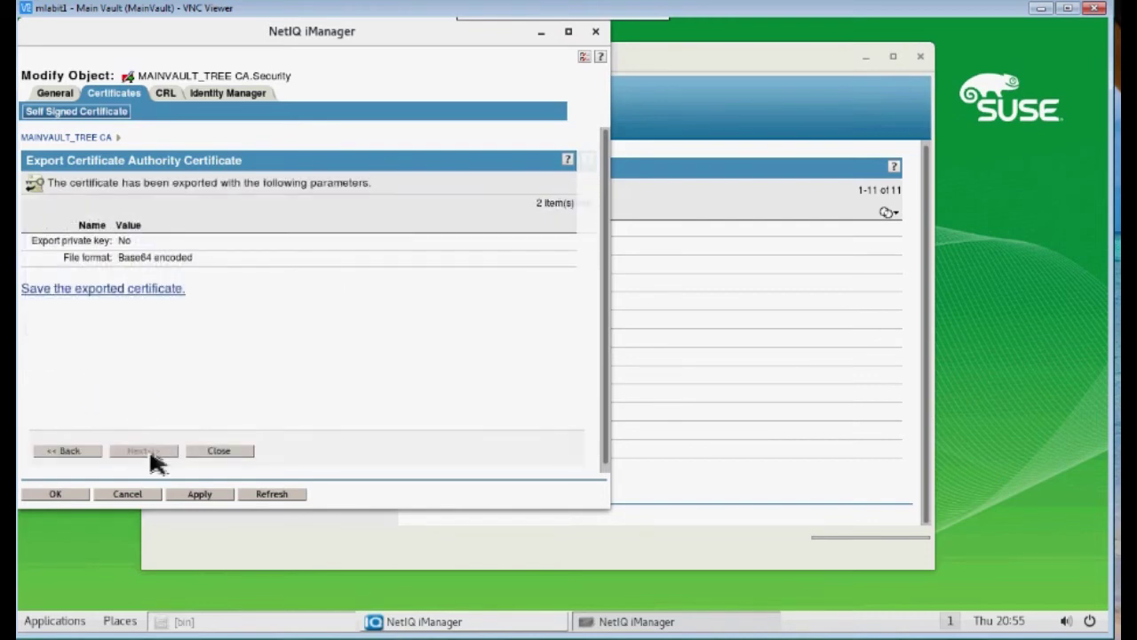
- Save the exported certificate to the Desktop as MVCAssCert.b64 and close the CA properties
left_click(100, 286)
left_click(346, 111)
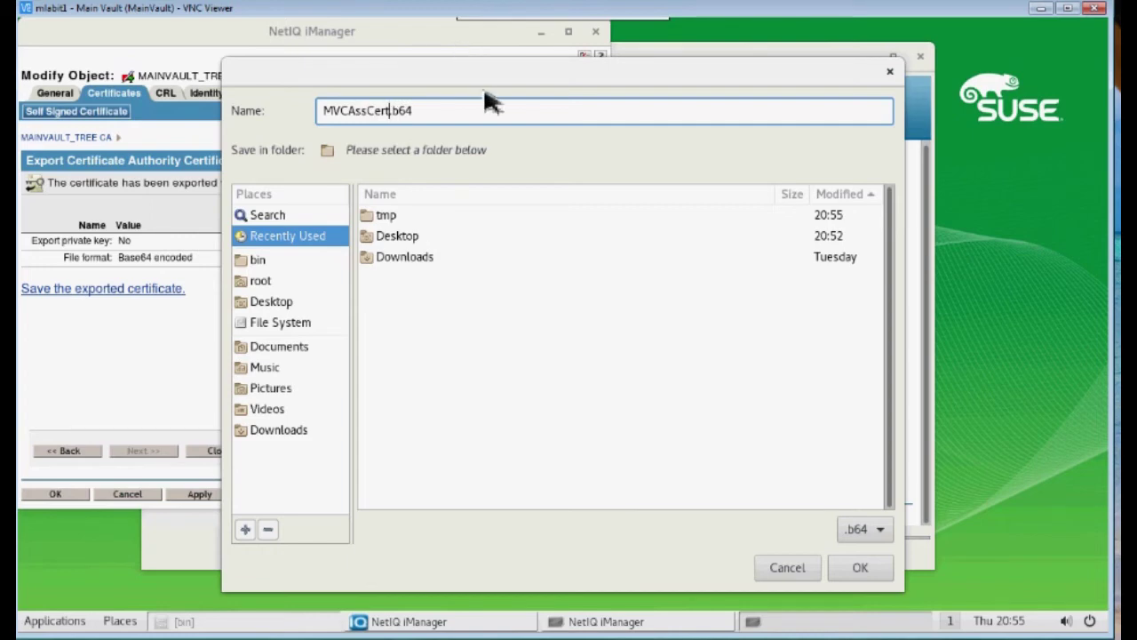
left_click(398, 240)
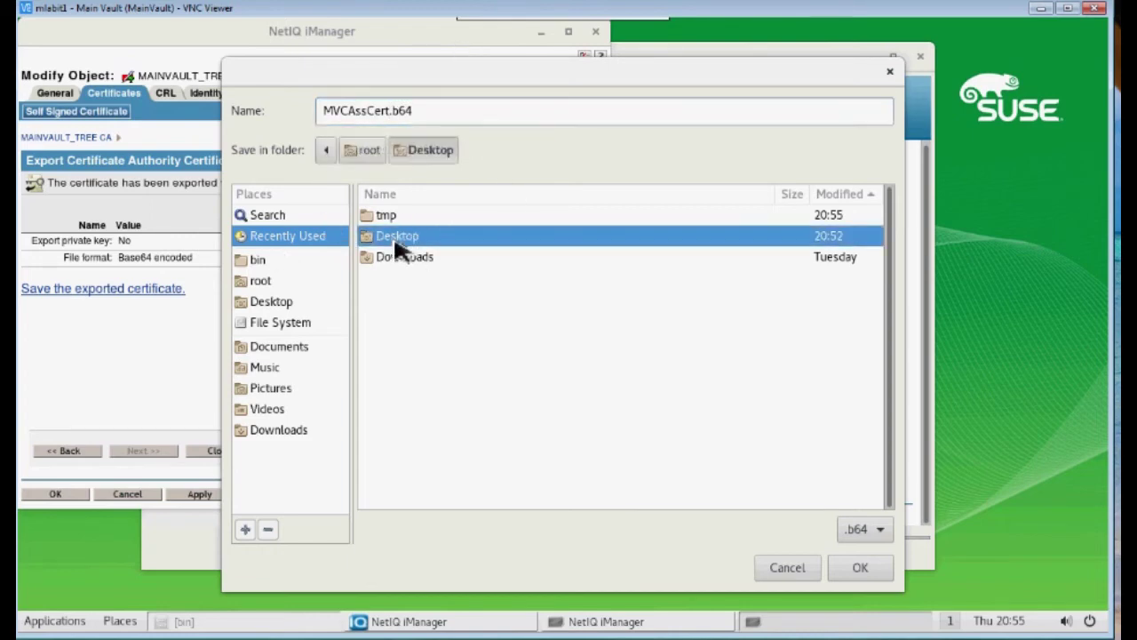
left_click(858, 569)
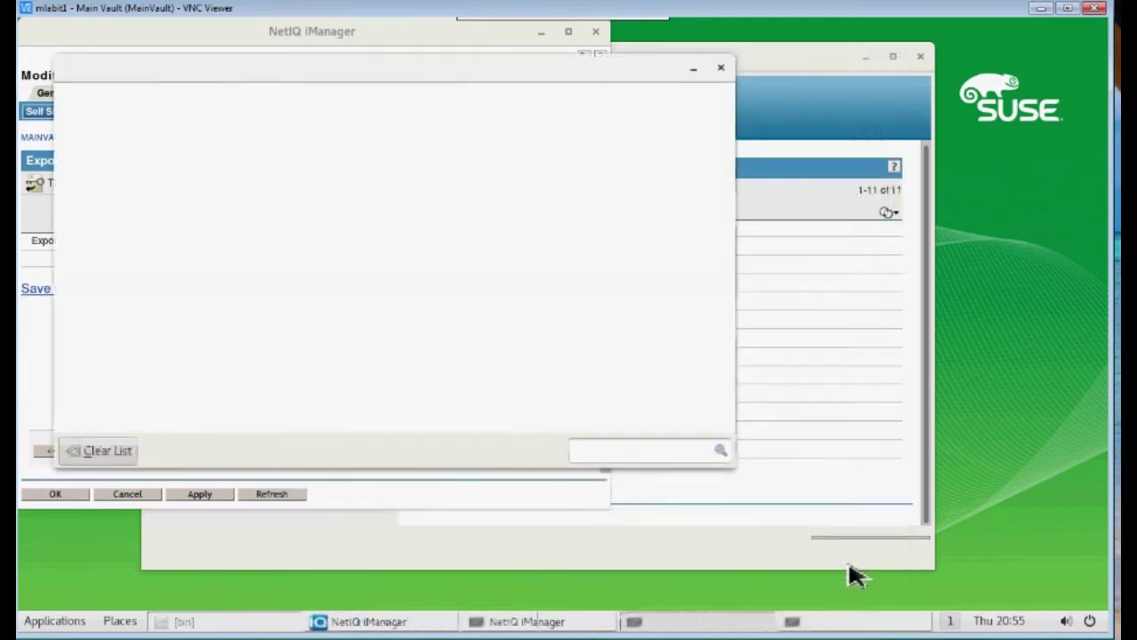
left_click(720, 68)
left_click(495, 40)
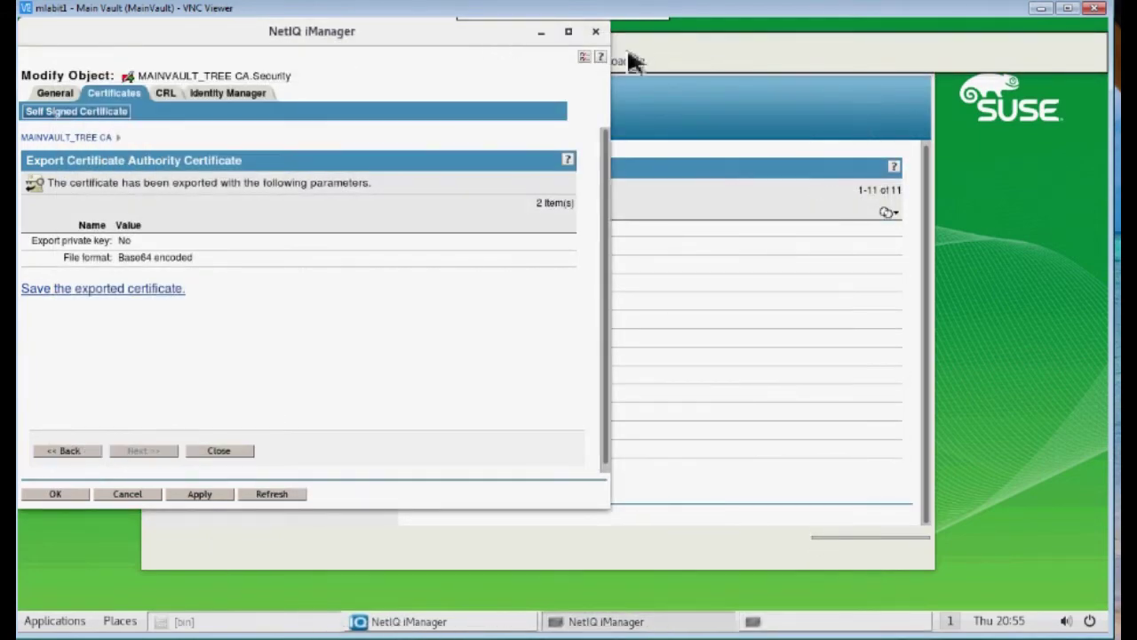
left_click(595, 32)
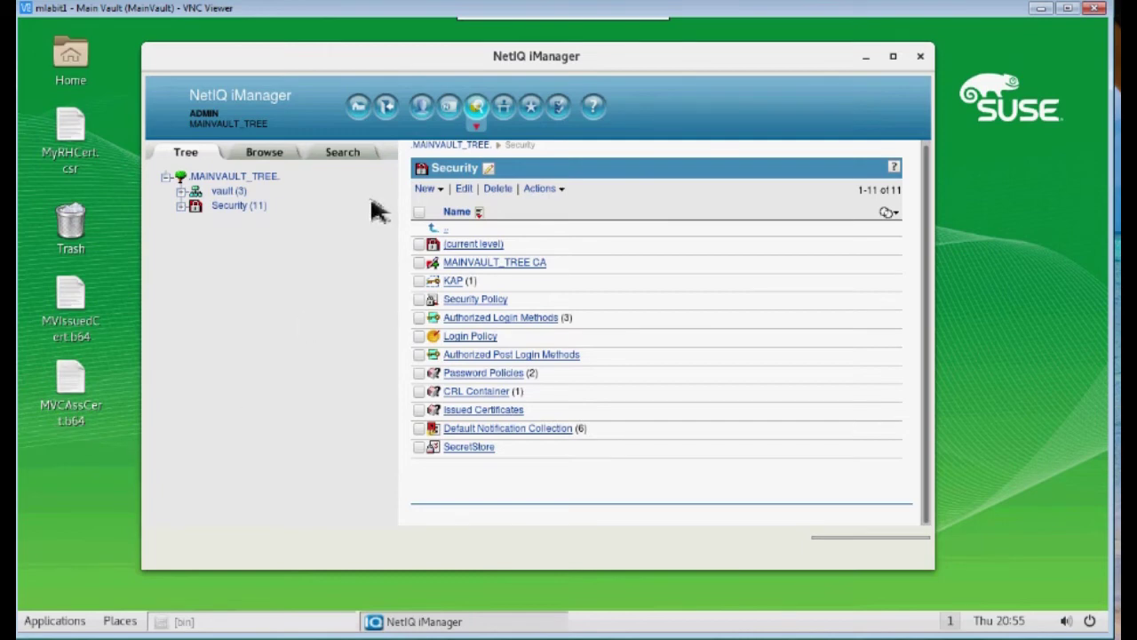
- Log out of MAINVAULT_TREE and log in to RH72_TREE at 10.1.2.10 to browse its objects
left_click(392, 107)
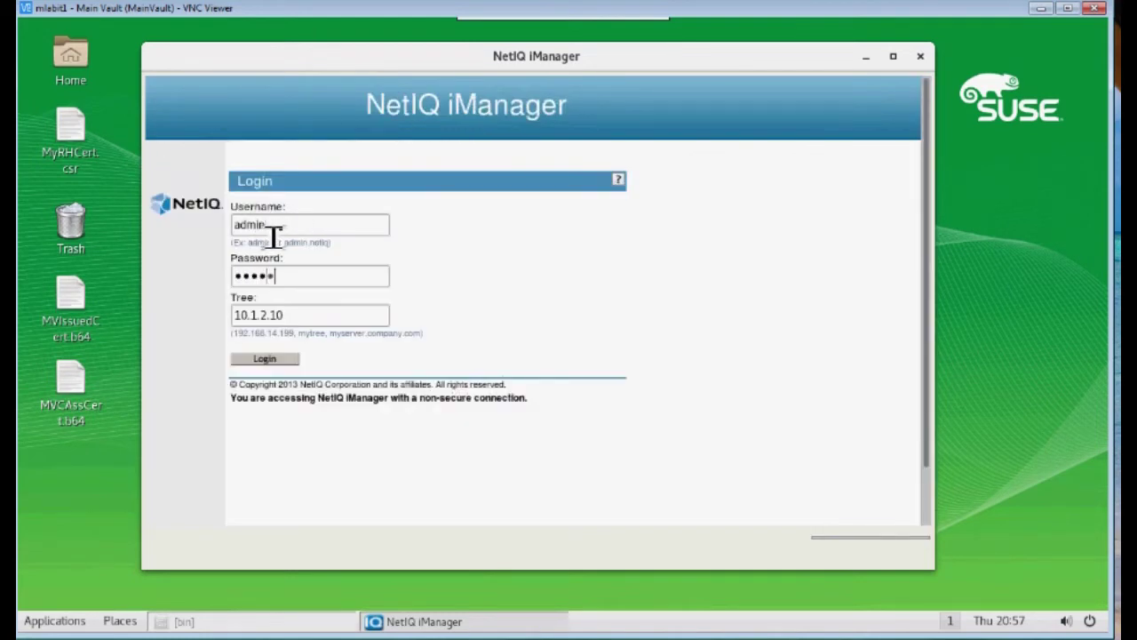
key("Tab")
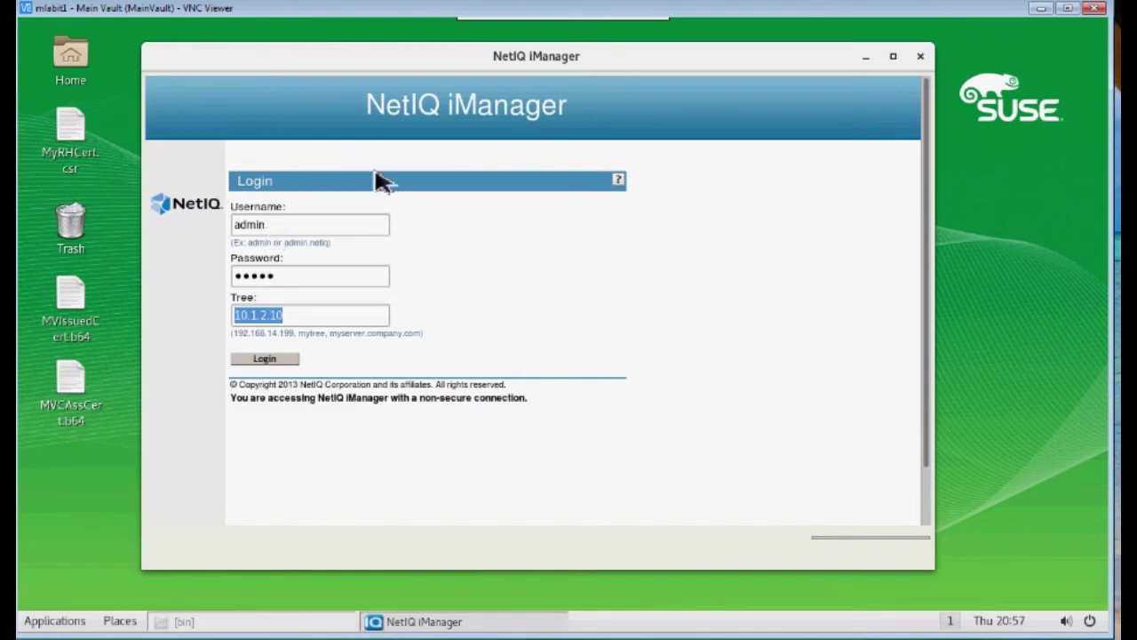
left_click(284, 361)
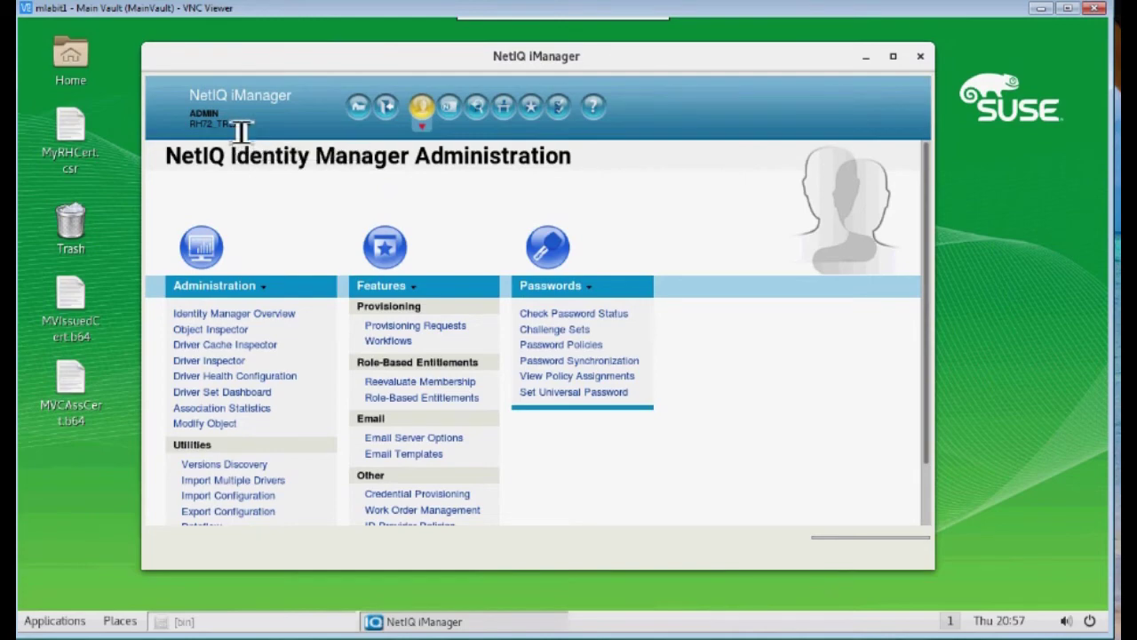
left_click(478, 116)
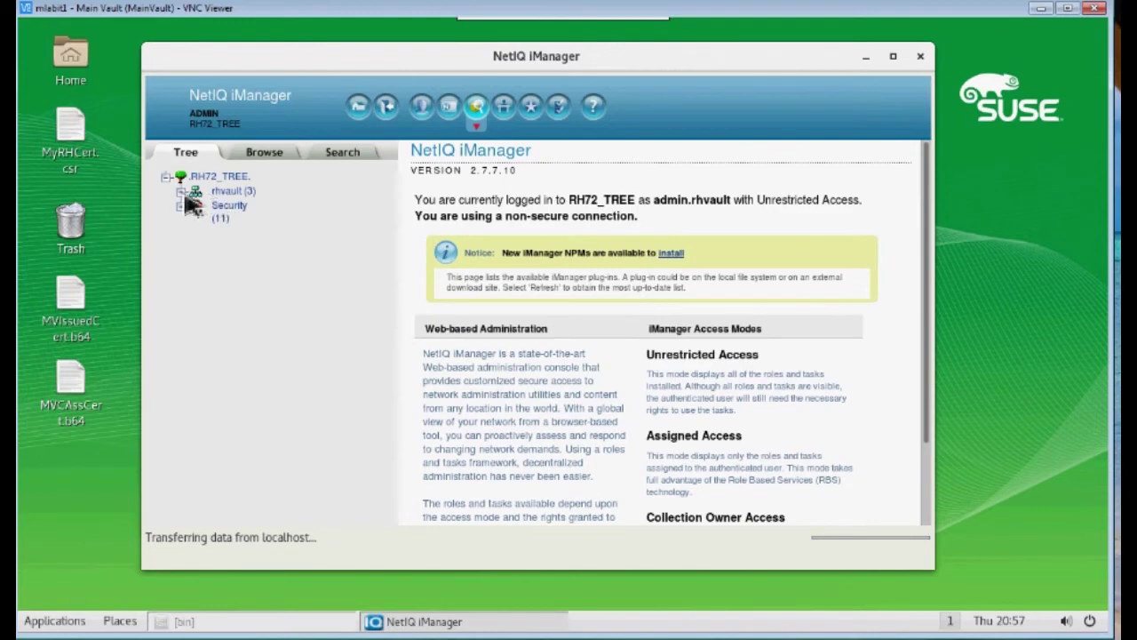
- Open RHCert - RH72Vault in rhvault's services container and view its certificates
left_click(181, 191)
left_click(244, 220)
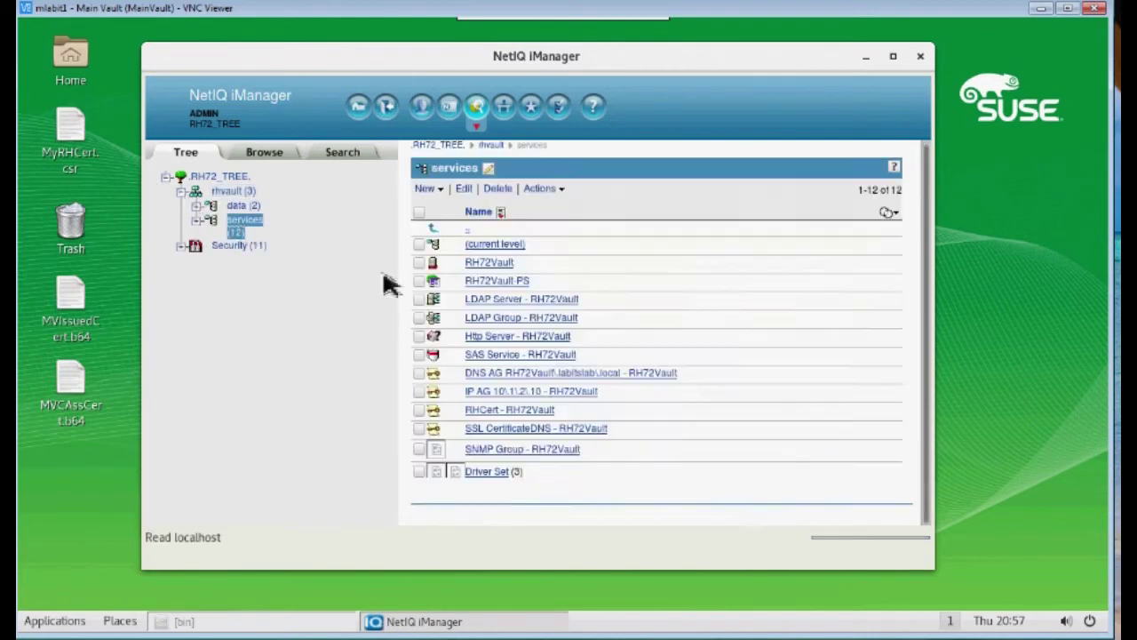
left_click(462, 412)
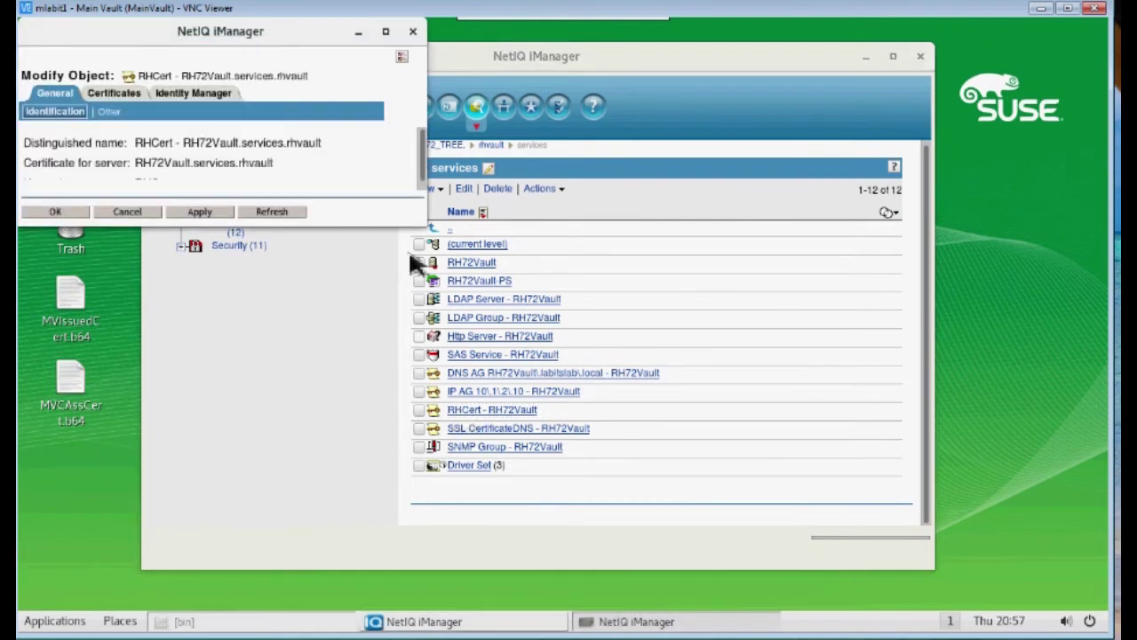
left_click_drag(432, 234, 689, 543)
left_click(112, 94)
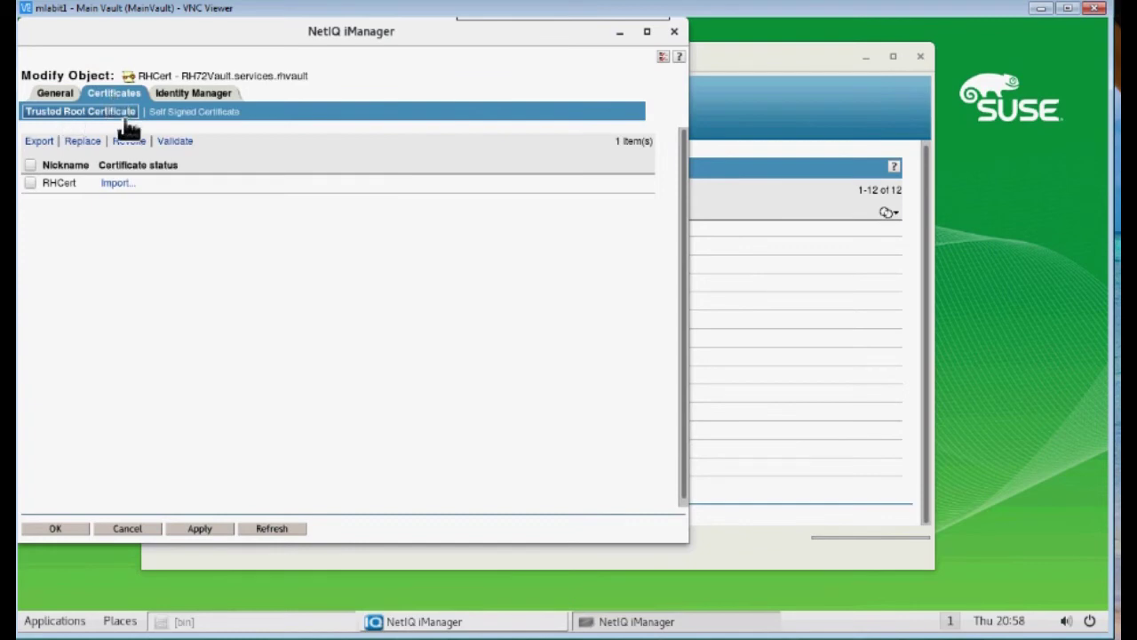
left_click(113, 185)
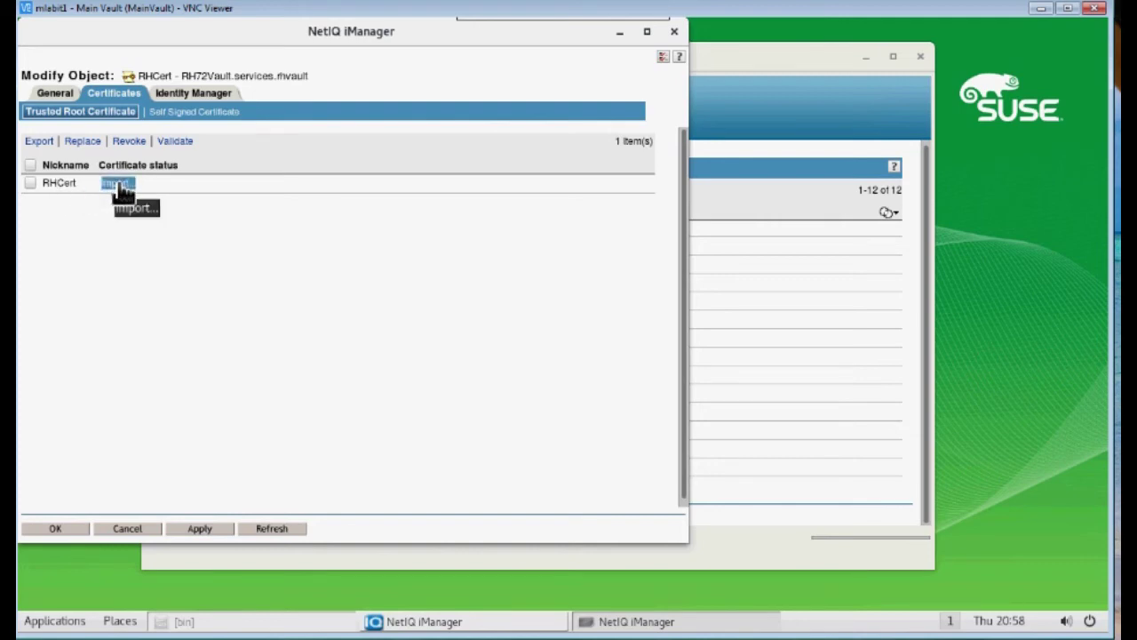
- Add MVCAssCert.b64 from the Desktop to RHCert's server certificate import list
left_click(122, 184)
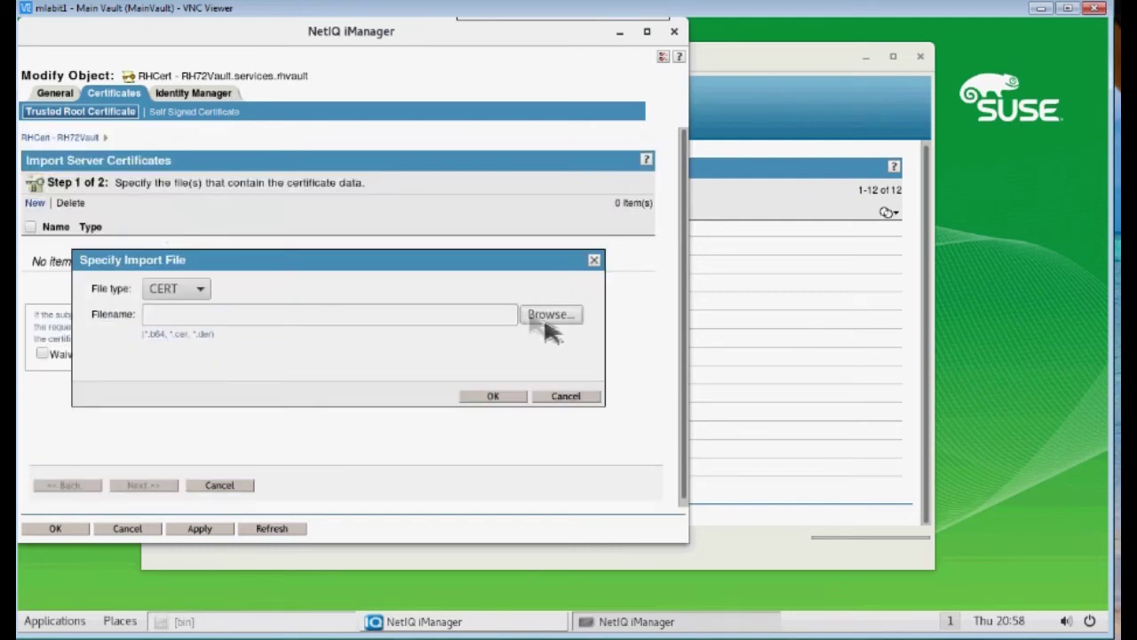
left_click(548, 316)
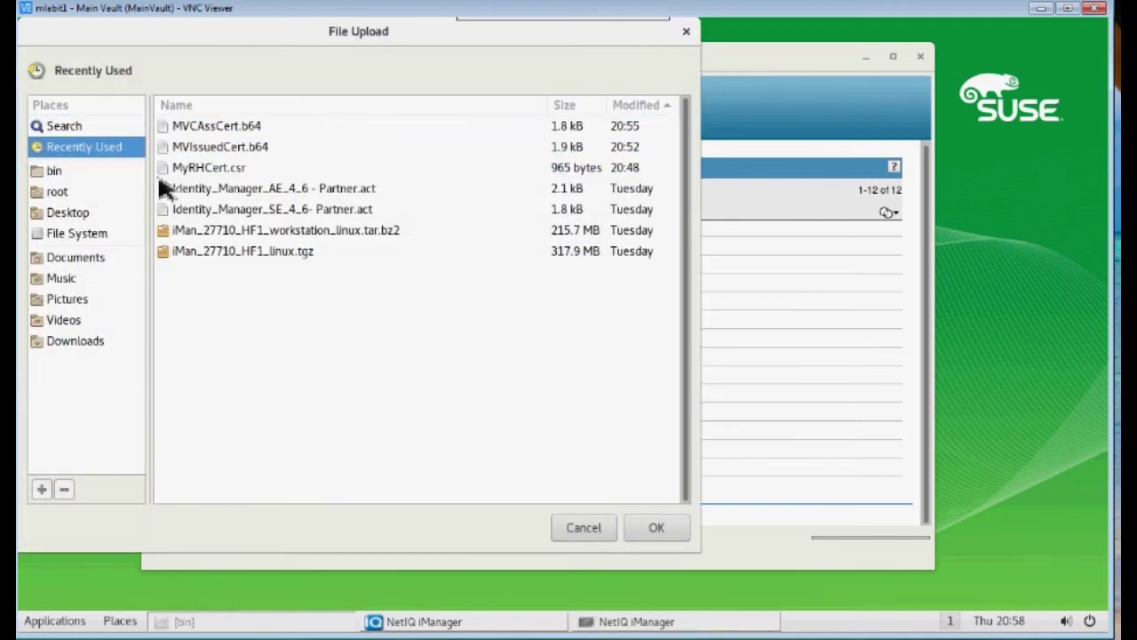
left_click(66, 215)
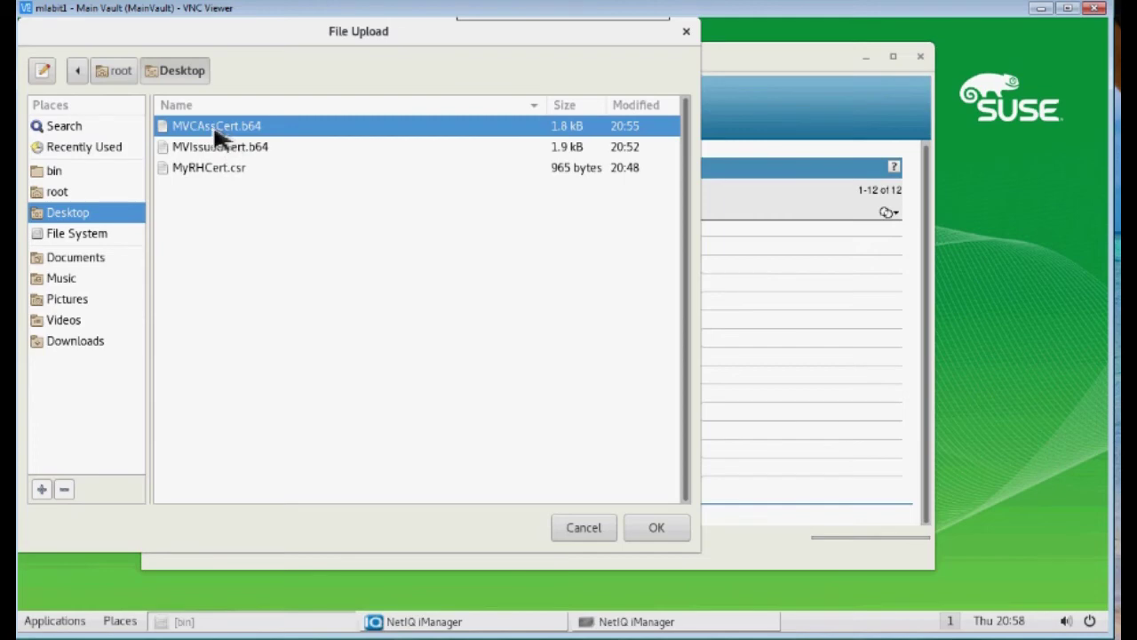
left_click(662, 530)
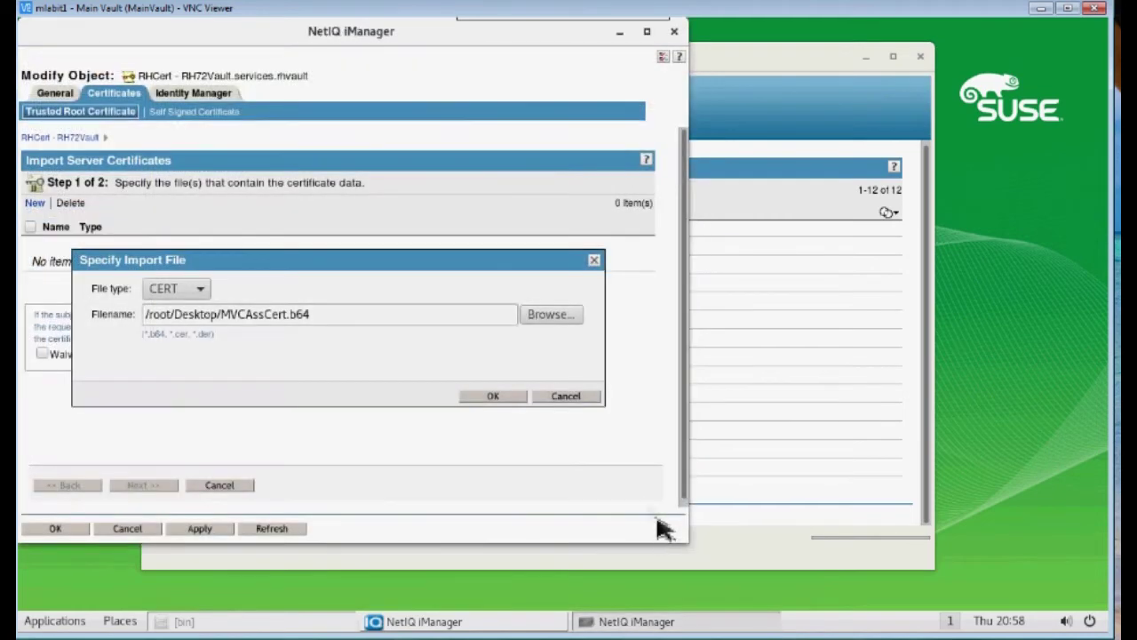
left_click(494, 395)
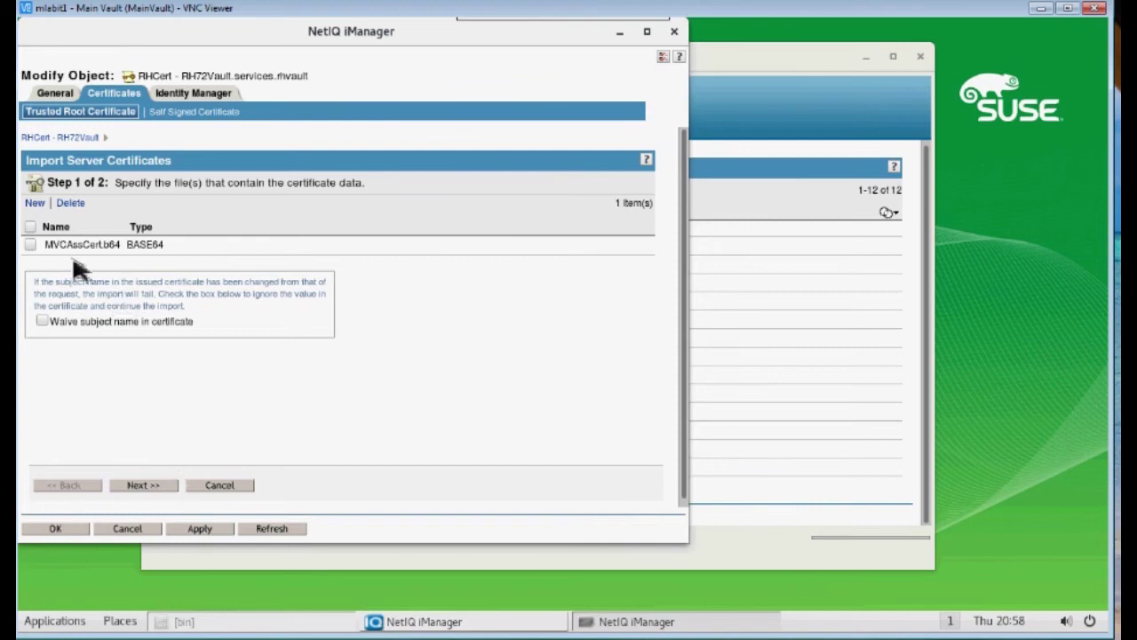
- Add MVIssuedCert.b64 from the Desktop as the second certificate to import
left_click(35, 203)
left_click(551, 316)
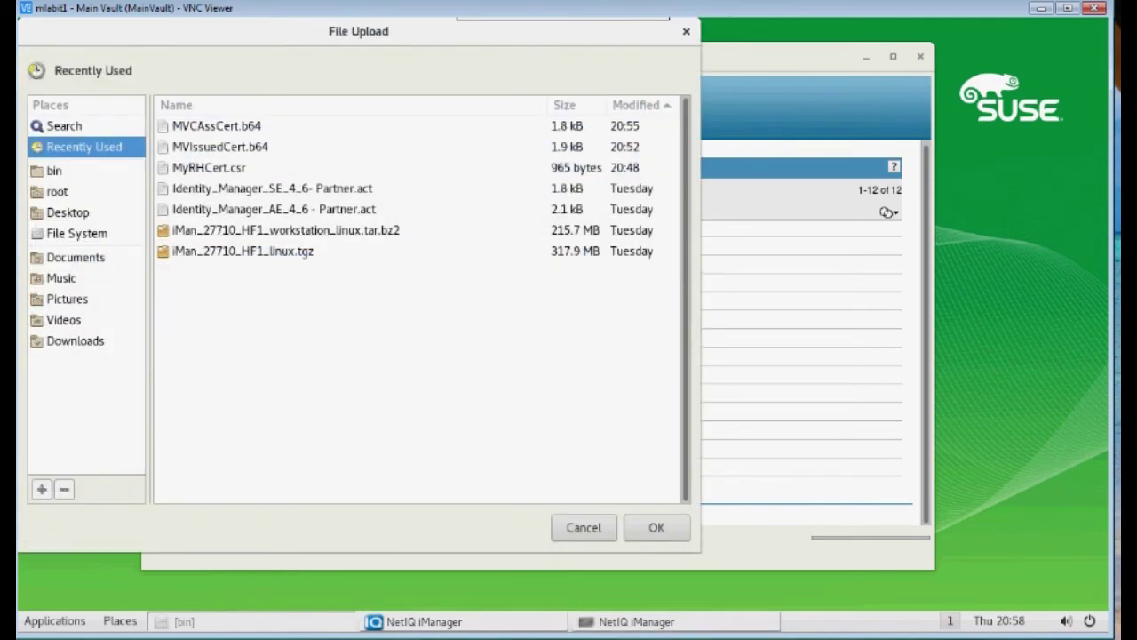
left_click(67, 212)
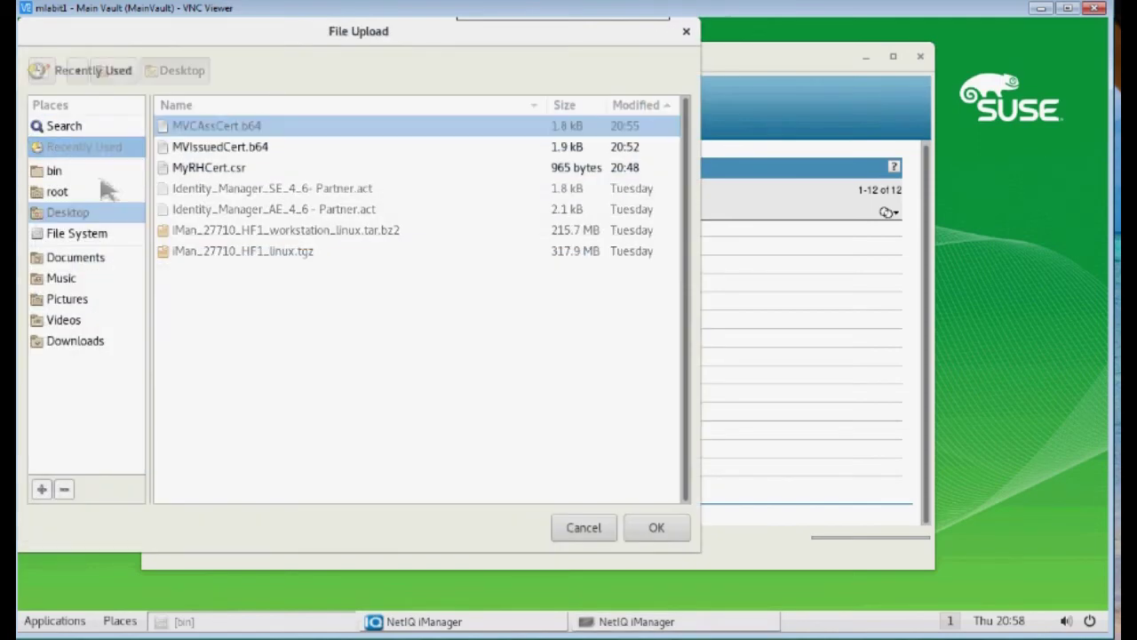
left_click(206, 150)
left_click(654, 532)
left_click(514, 394)
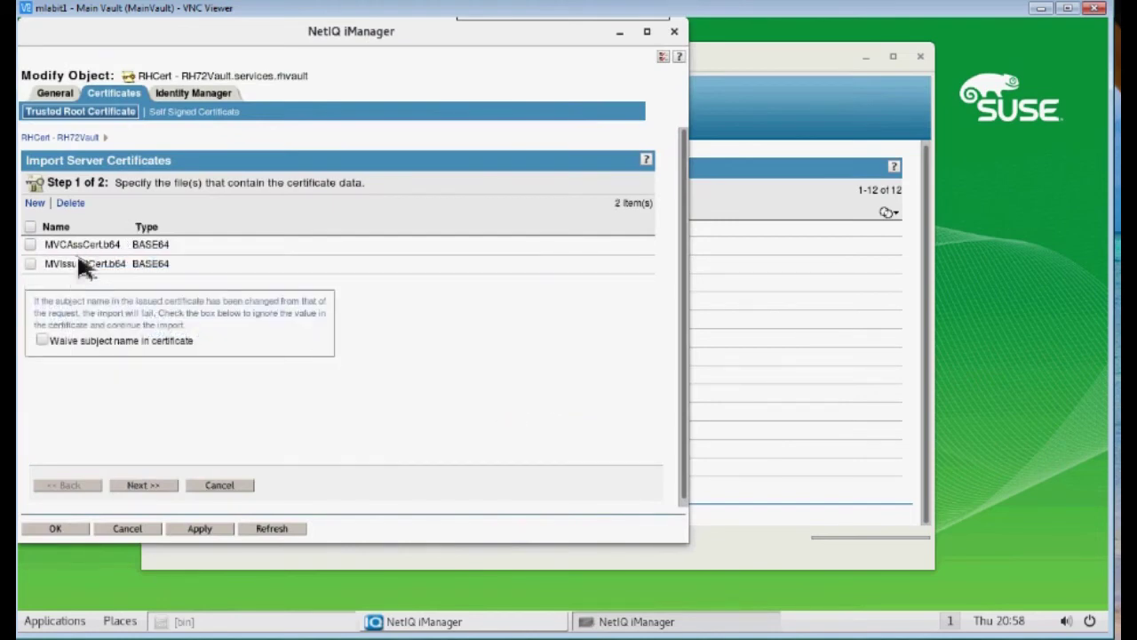
- Complete the import of both certificates and close the RHCert properties
left_click(150, 488)
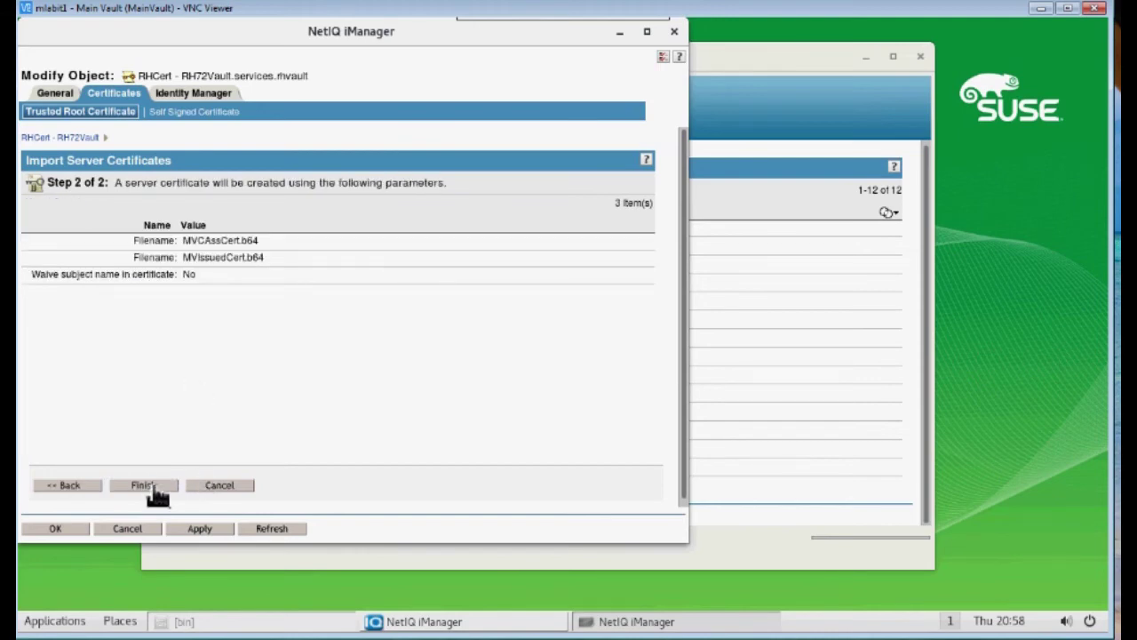
left_click(149, 488)
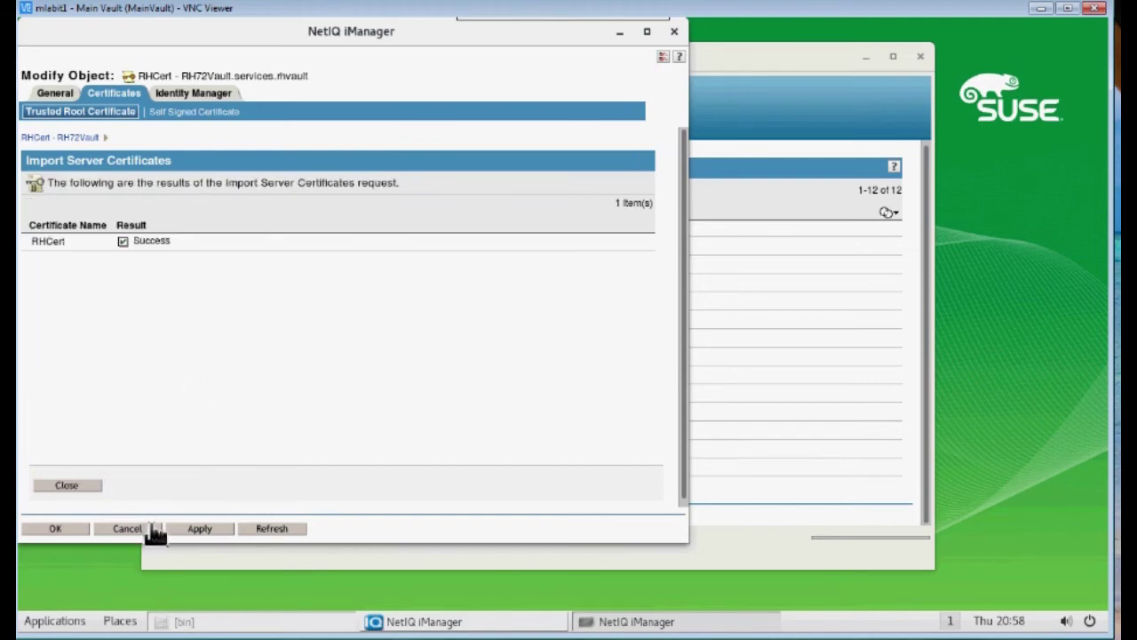
left_click(55, 528)
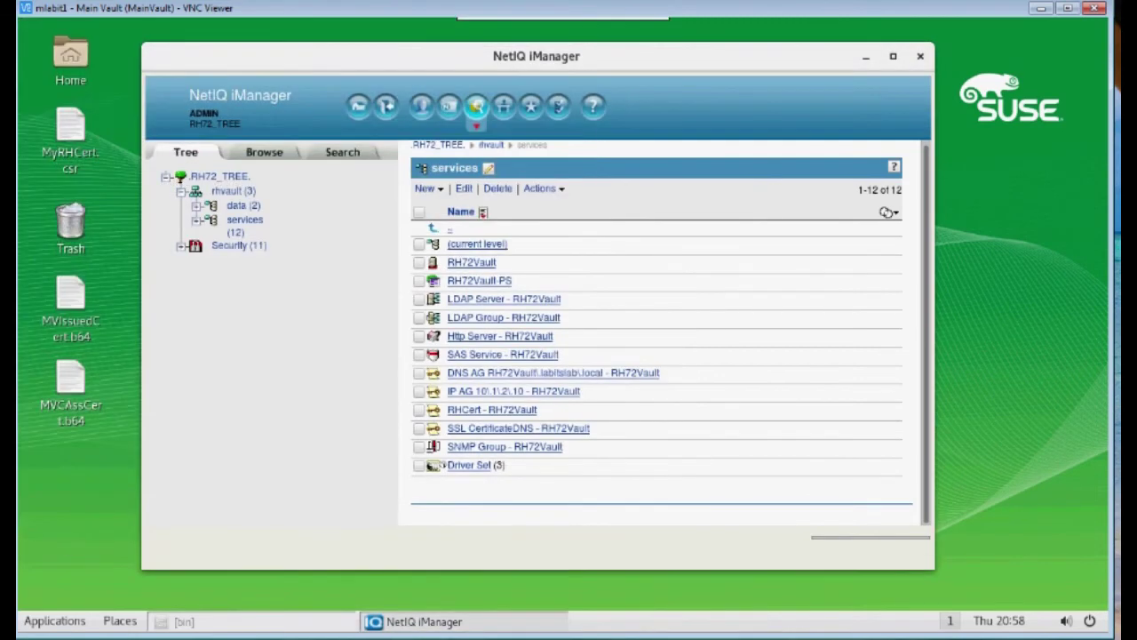
- Open the RH Edir Driver's properties from the Identity Manager overview's driver sets
left_click(422, 106)
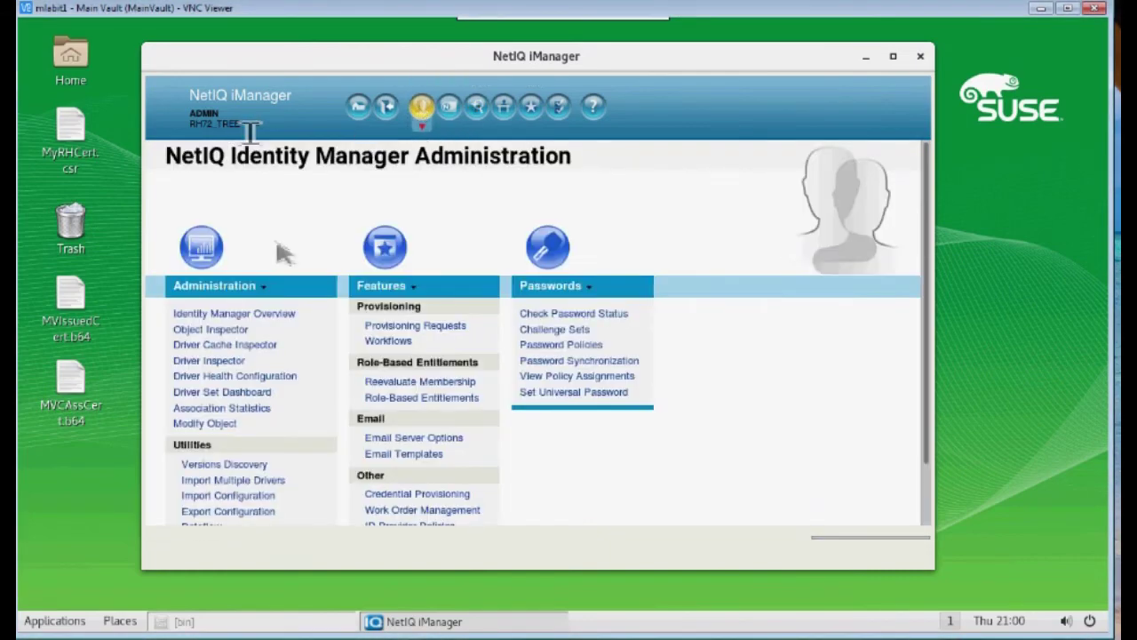
left_click(233, 314)
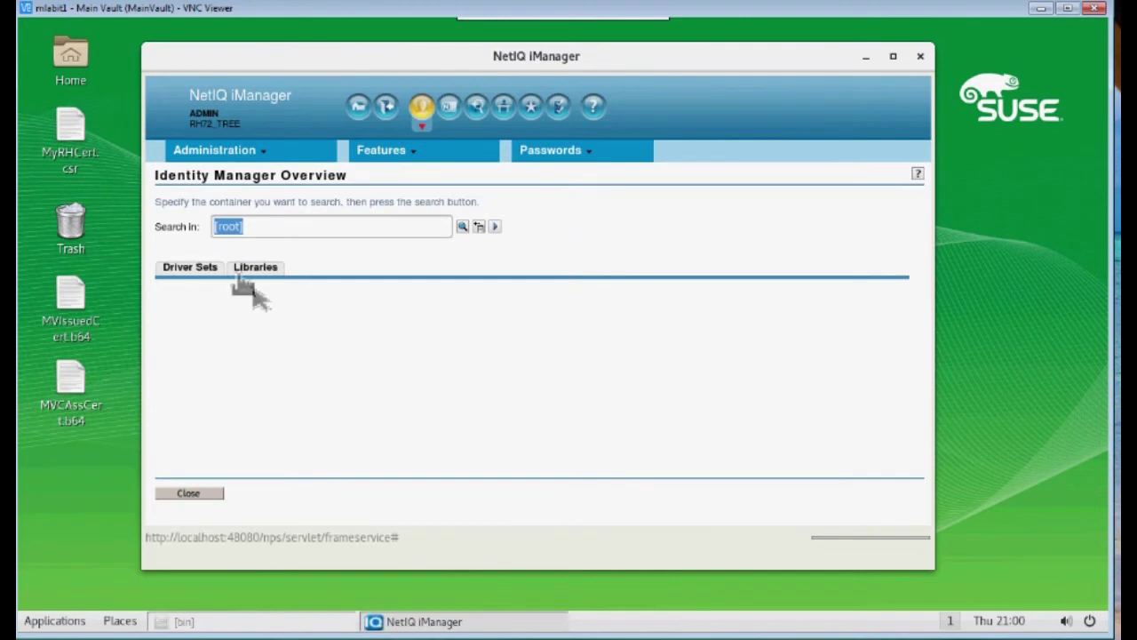
left_click(189, 268)
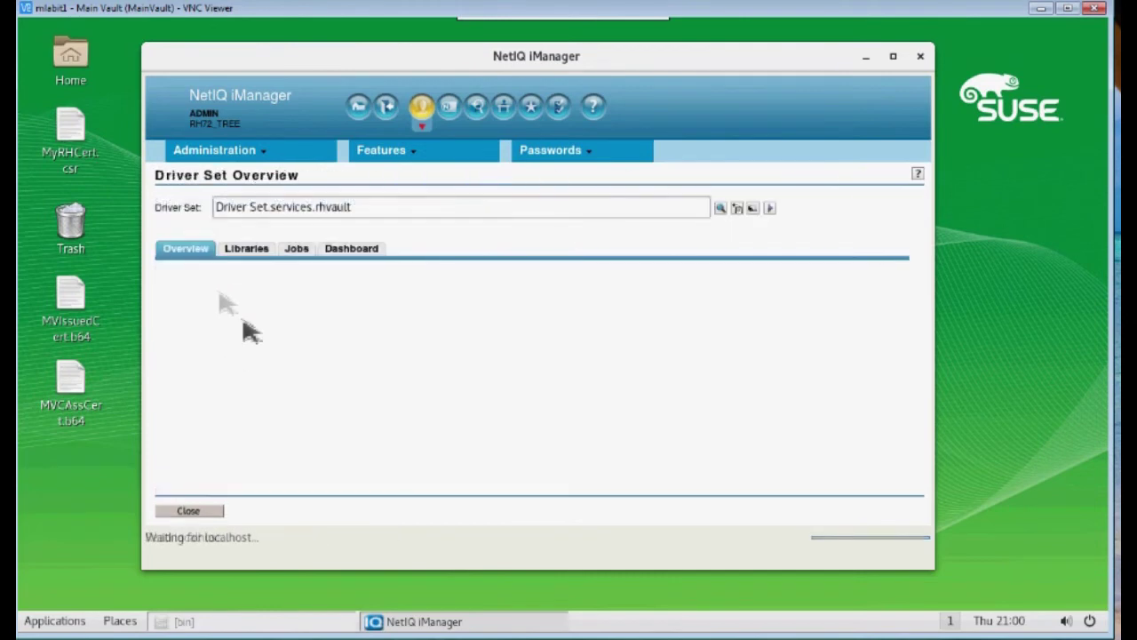
left_click(242, 320)
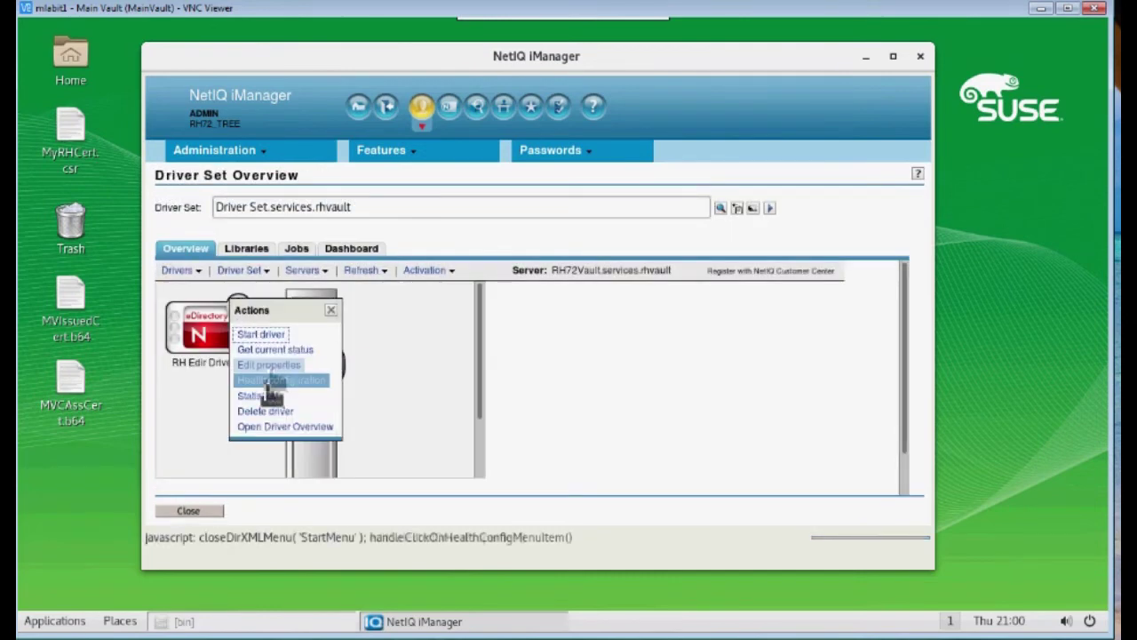
left_click(268, 365)
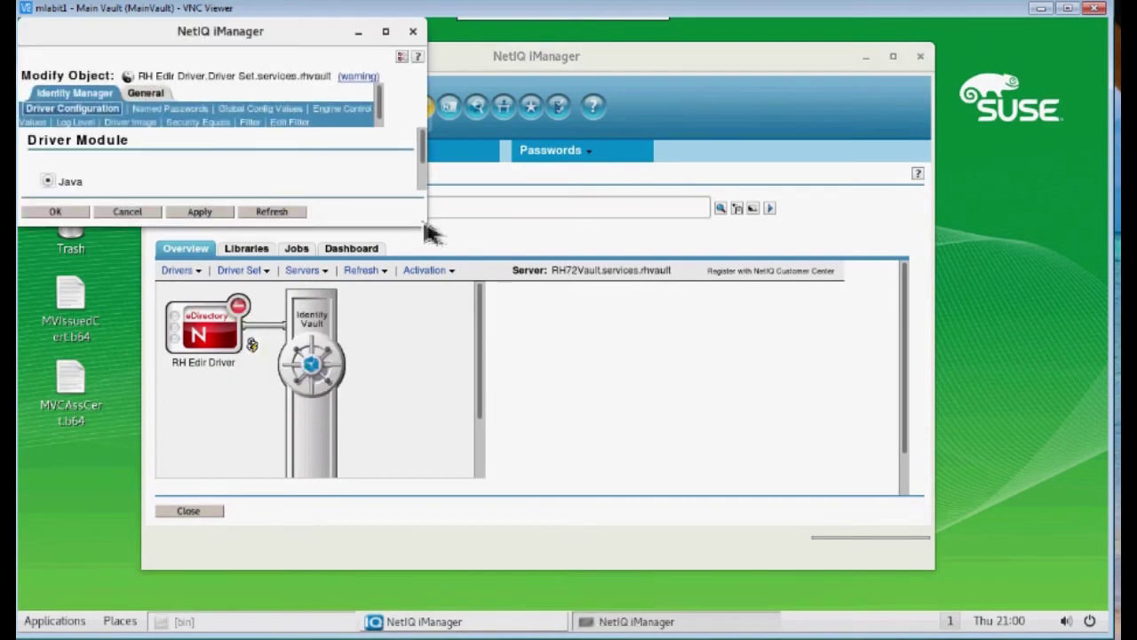
- Enter RHCert as the RH Edir Driver's Authentication ID, apply it and close
left_click_drag(429, 229, 716, 560)
scroll(264, 347, "down", 10)
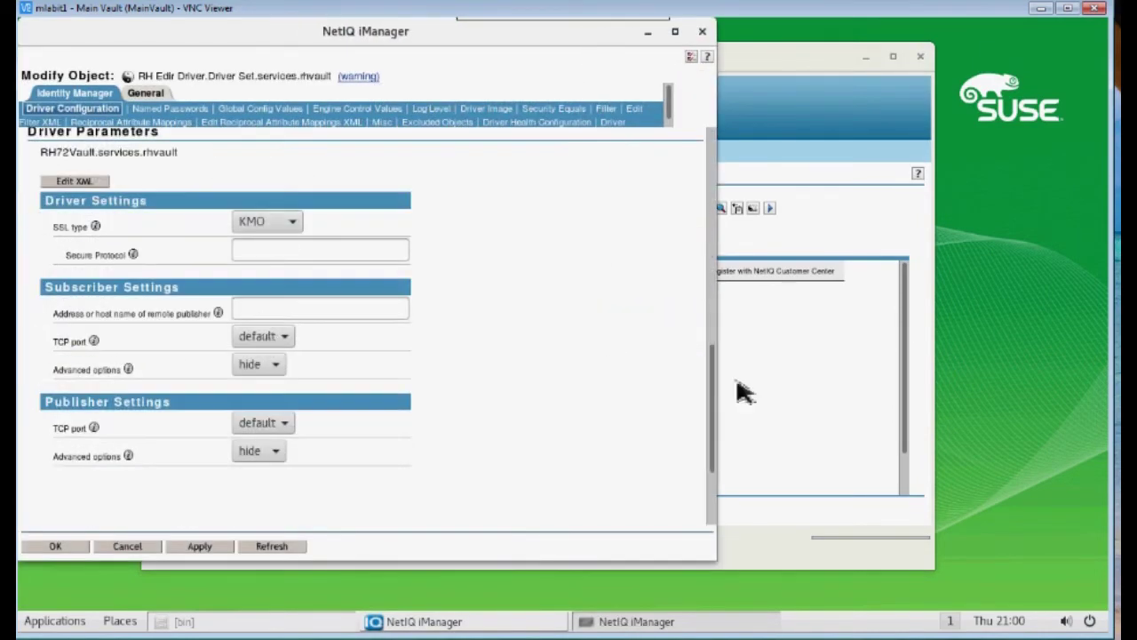
scroll(718, 401, "up", 8)
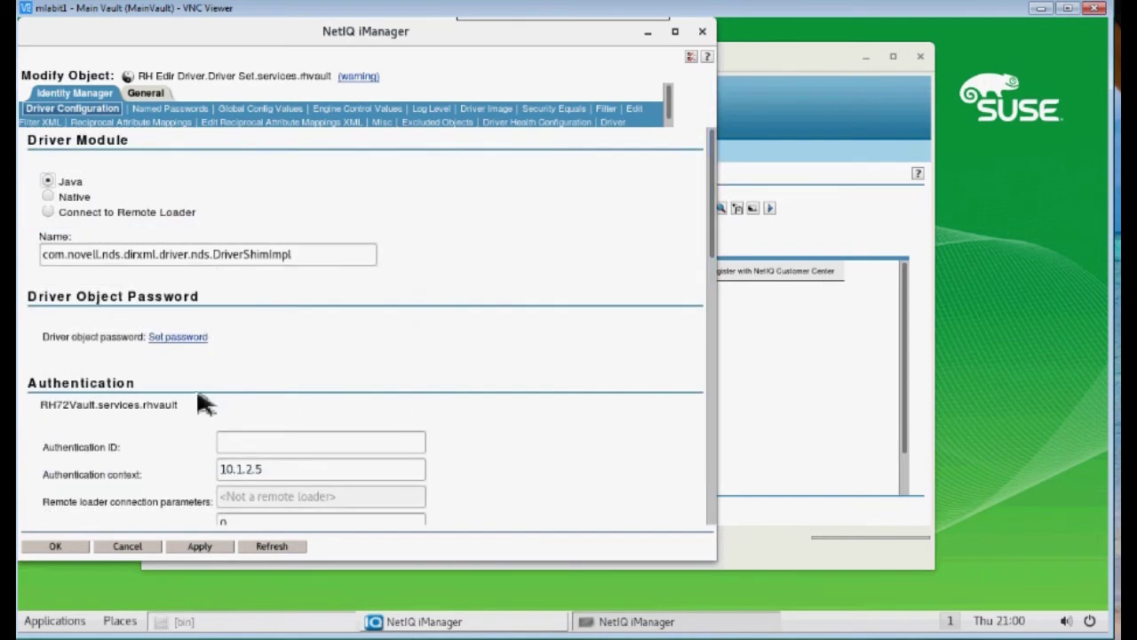
left_click(247, 444)
type("RHCert")
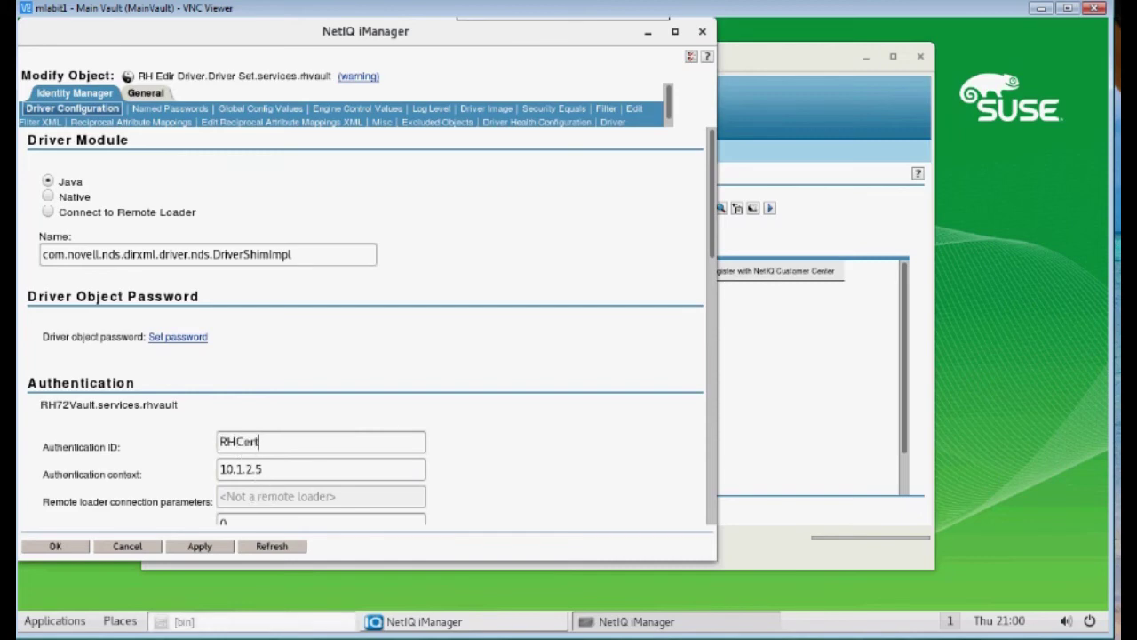
left_click(212, 550)
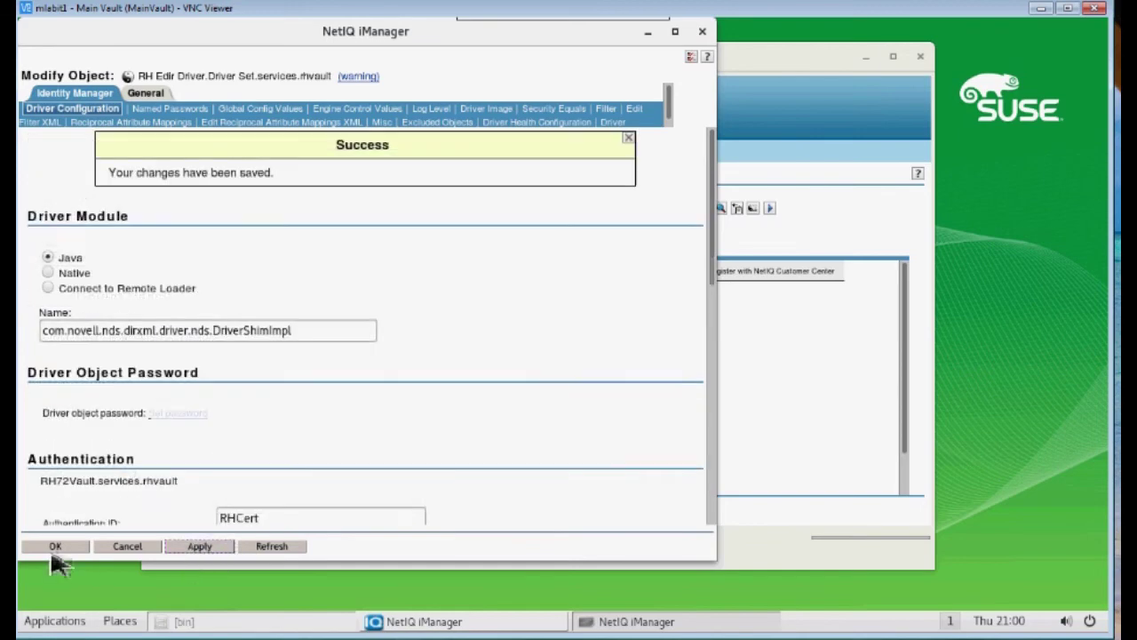
left_click(55, 546)
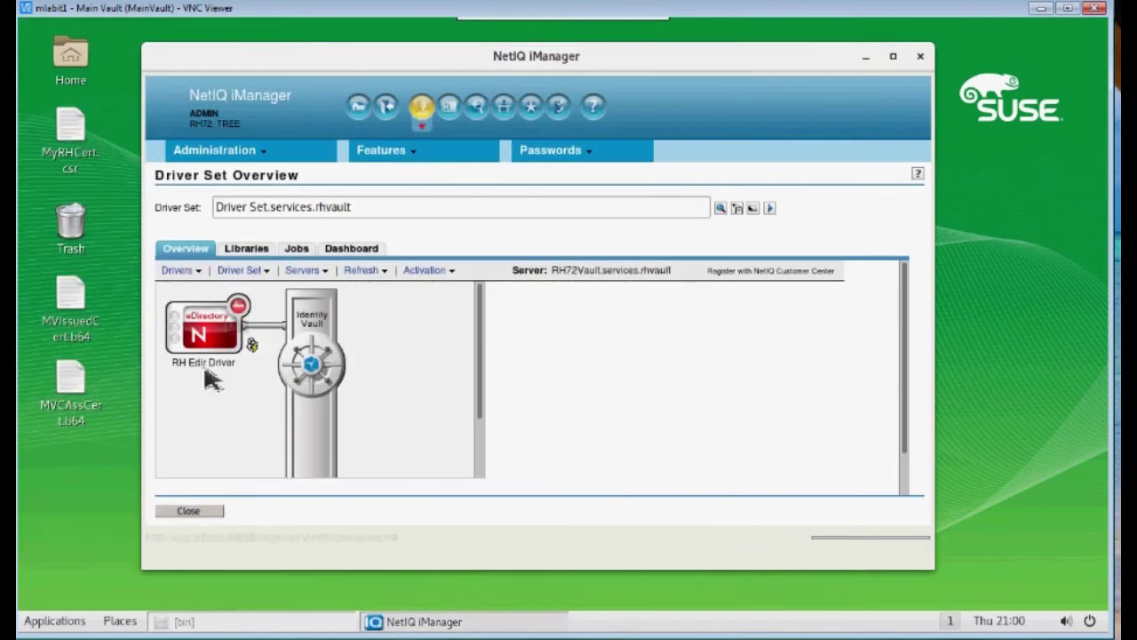
- Start the RH Edir Driver, then log out and begin entering login details
left_click(234, 307)
left_click(258, 334)
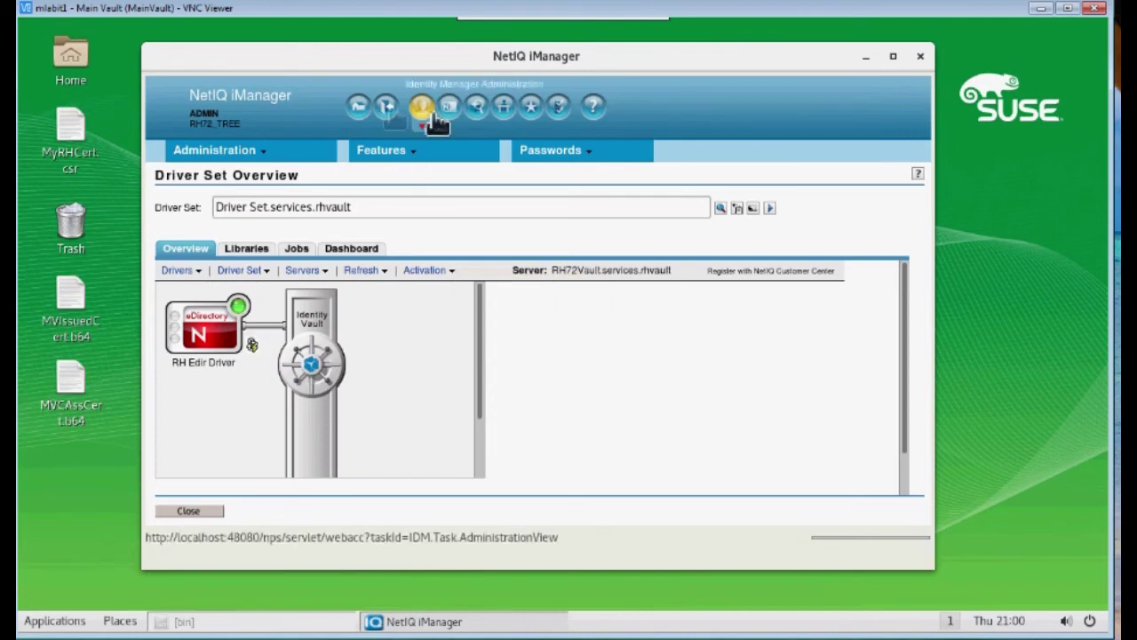
left_click(386, 106)
left_click(291, 228)
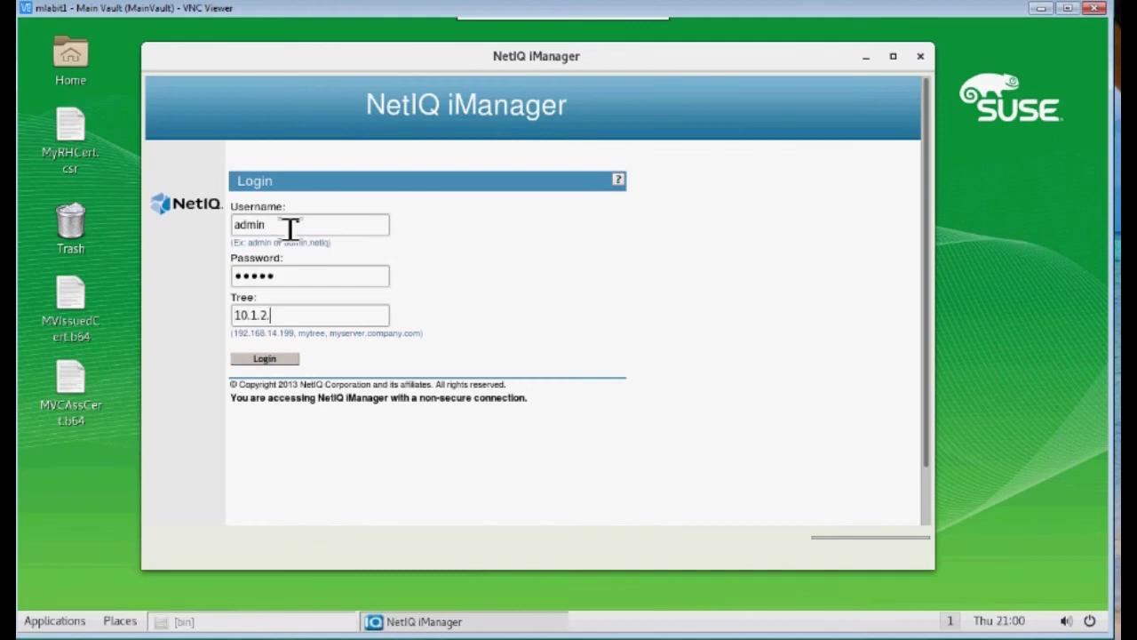
- Log in to MAINVAULT_TREE and open Driver Set.services.vault to reach the MV Edir Driver
key("Return")
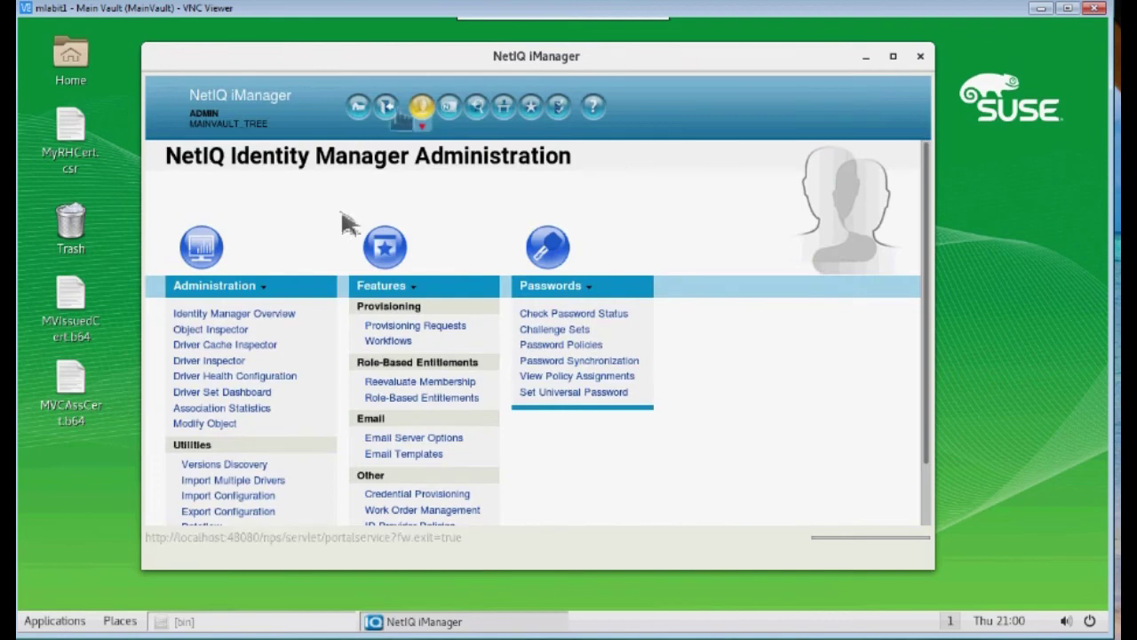
left_click(419, 110)
left_click(220, 314)
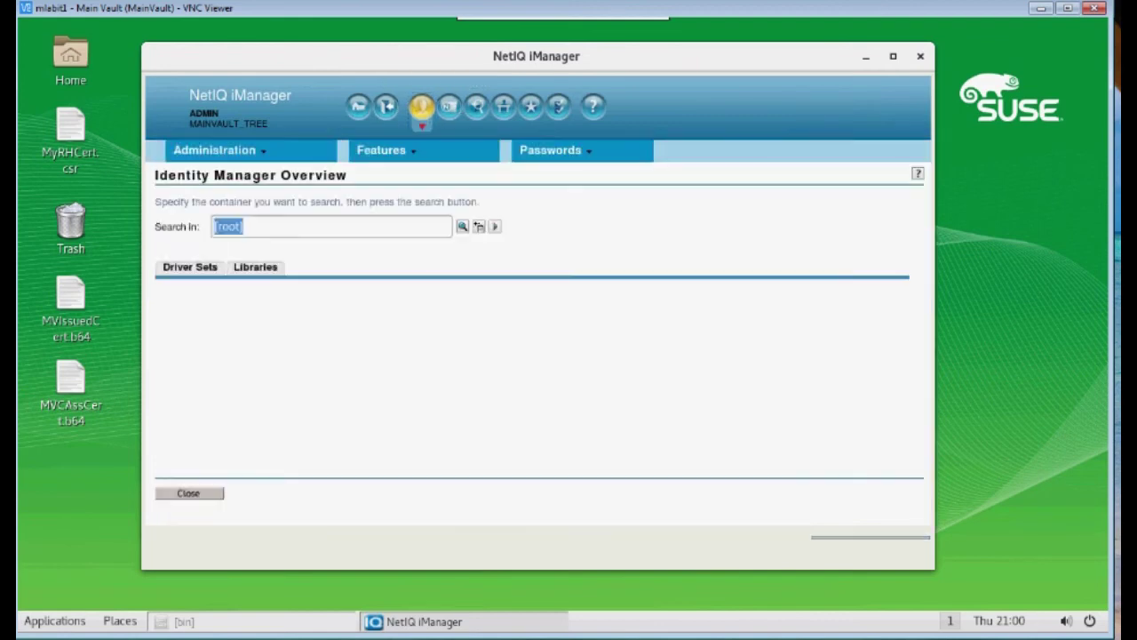
left_click(189, 269)
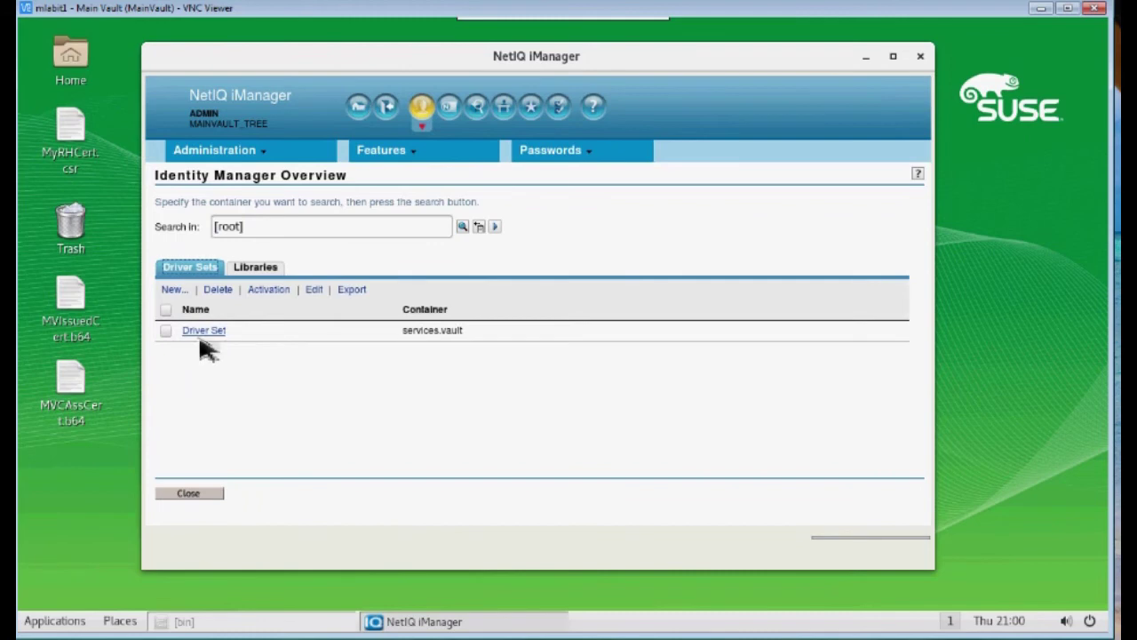
left_click(204, 330)
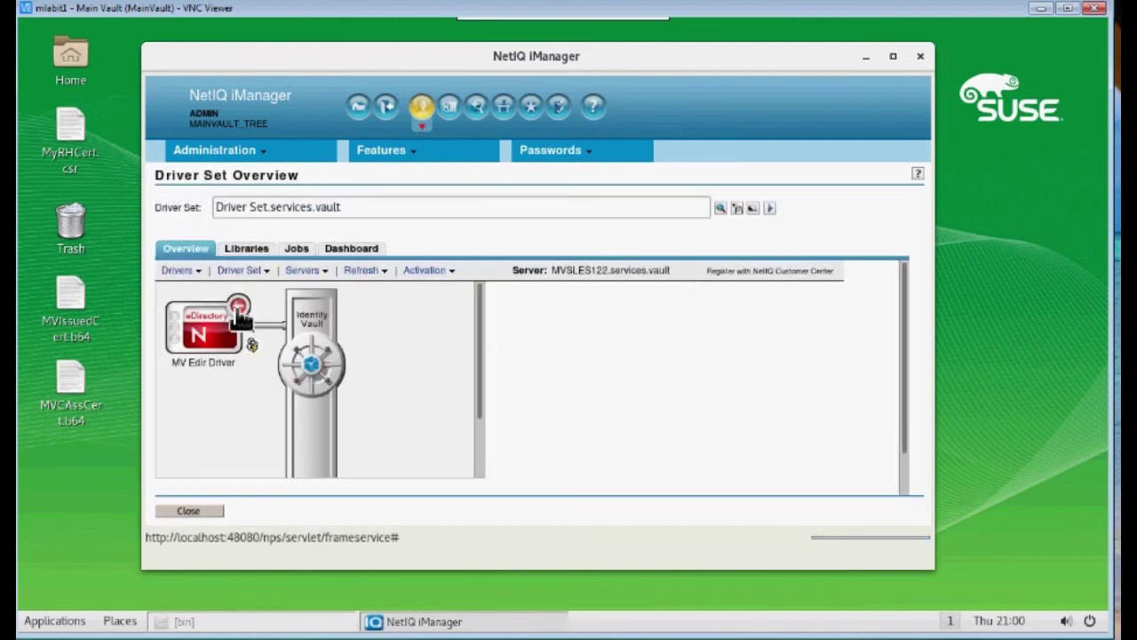
left_click(247, 341)
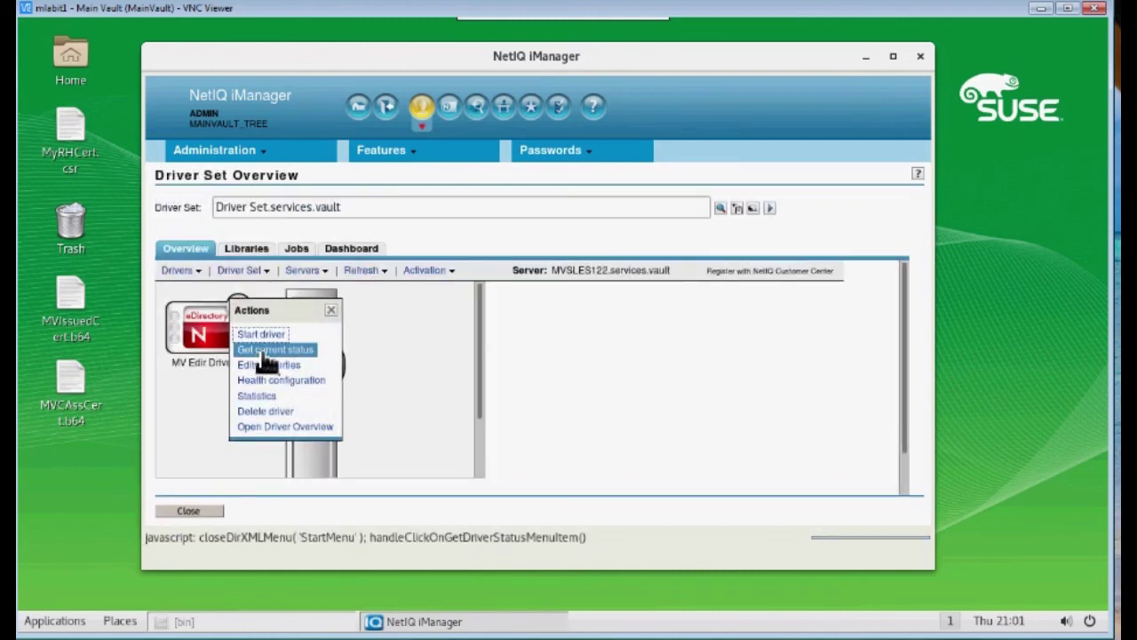
- Save the MV Edir Driver's properties with Authentication ID MVCert, then start the driver
left_click(265, 371)
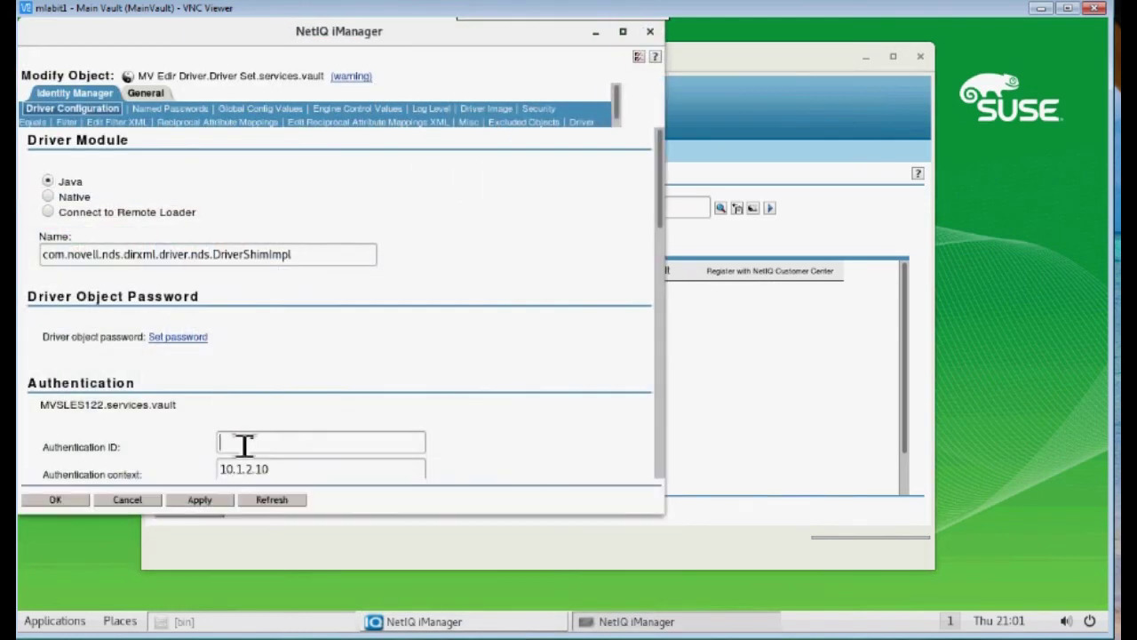
left_click(57, 500)
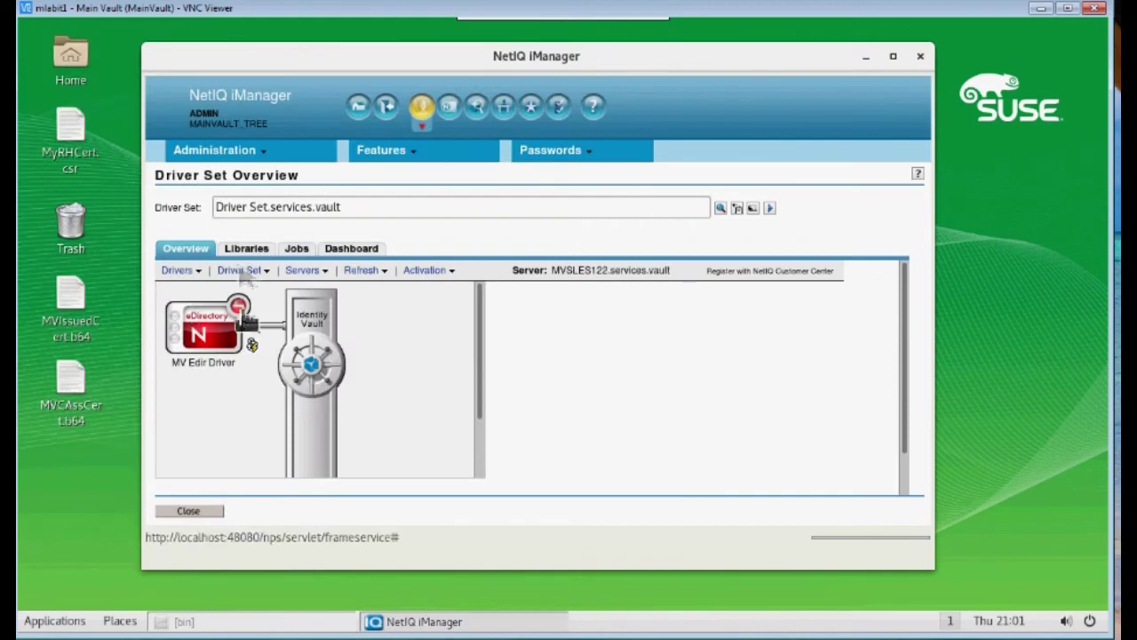
left_click(240, 316)
left_click(260, 336)
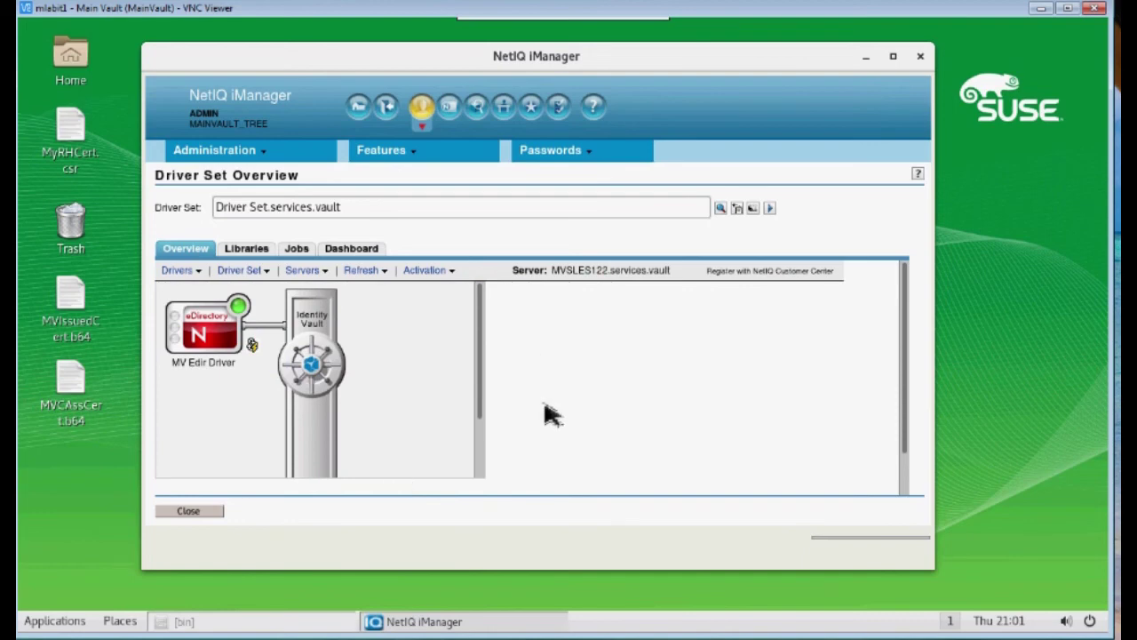
- Browse MAINVAULT_TREE's data > Users container and open RHUser1's properties
left_click(478, 106)
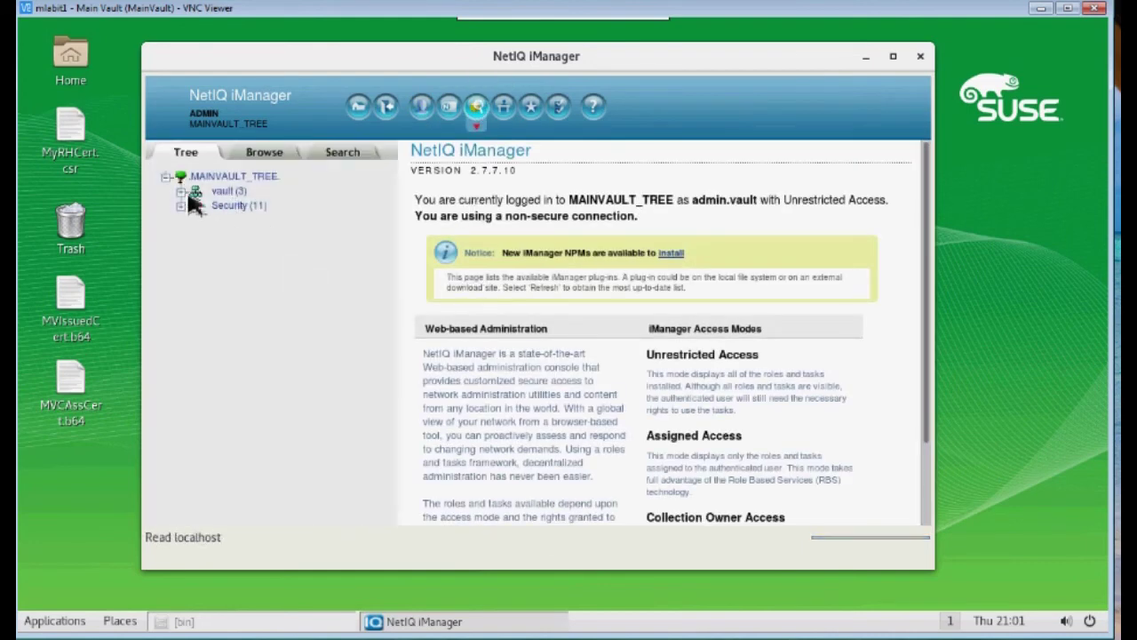
left_click(241, 205)
left_click(458, 281)
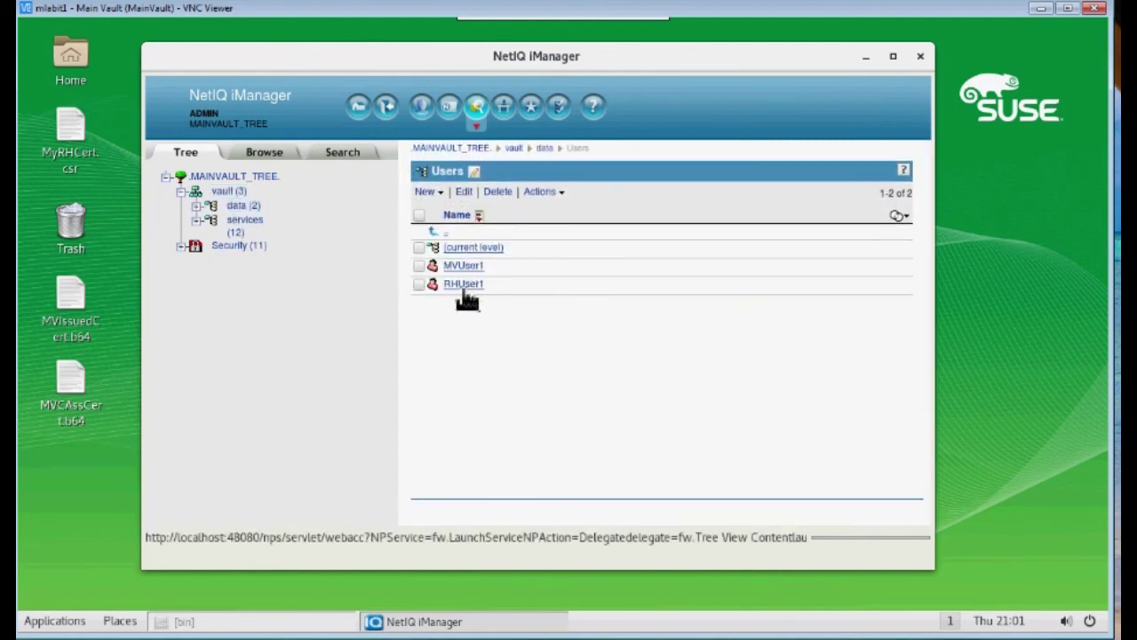
left_click(462, 284)
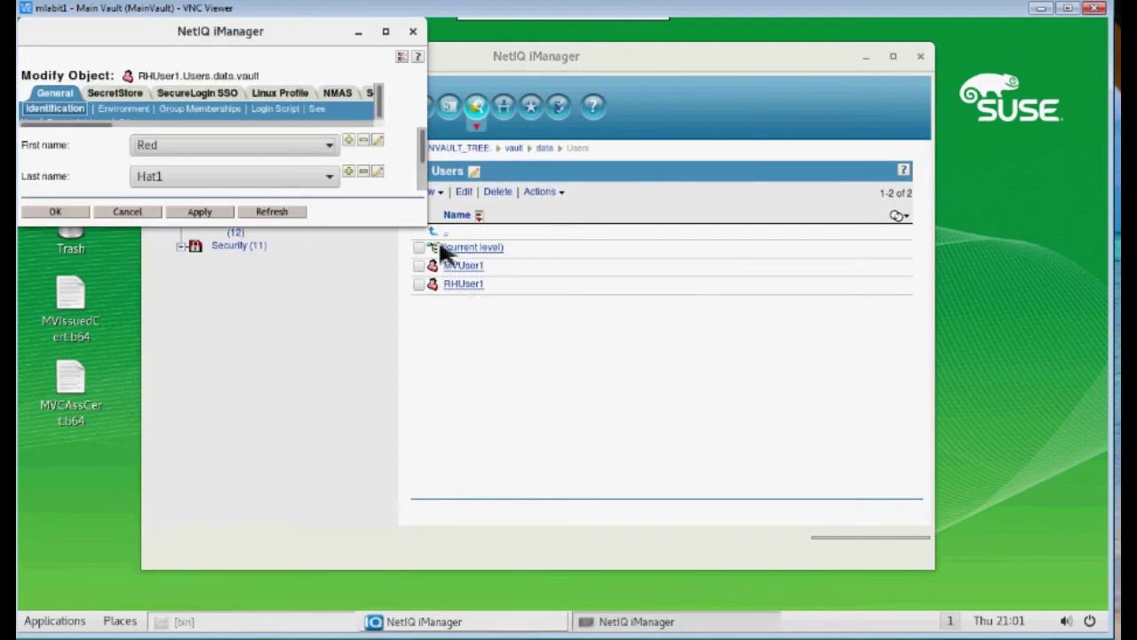
- Add the value Test to RHUser1's Description and save the change
left_click_drag(424, 230, 737, 543)
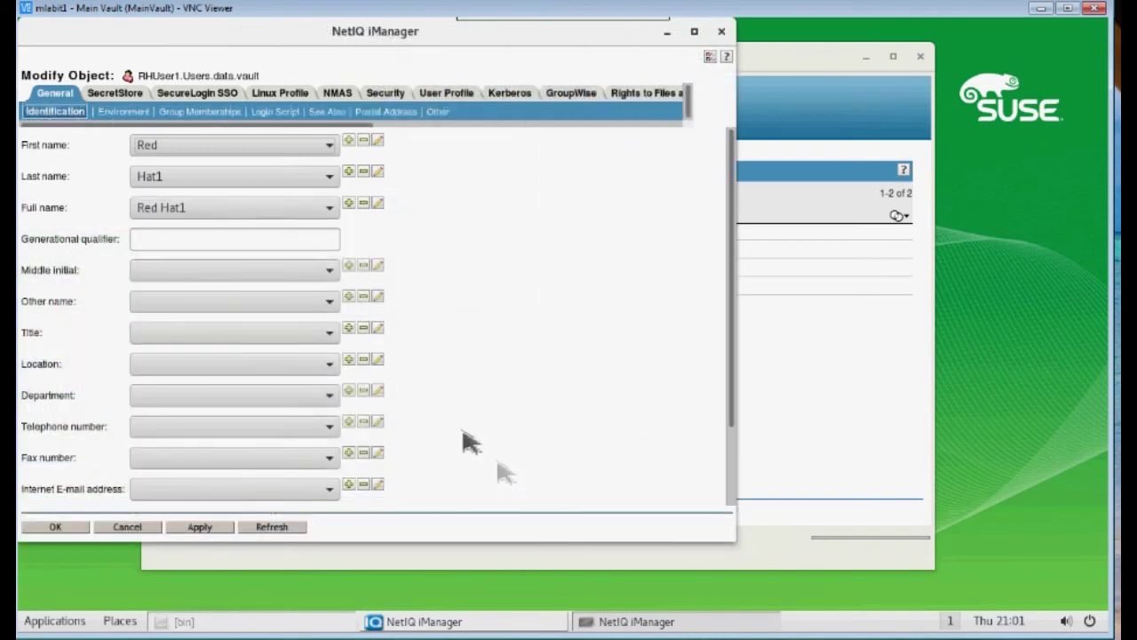
scroll(355, 444, "down", 2)
left_click(348, 424)
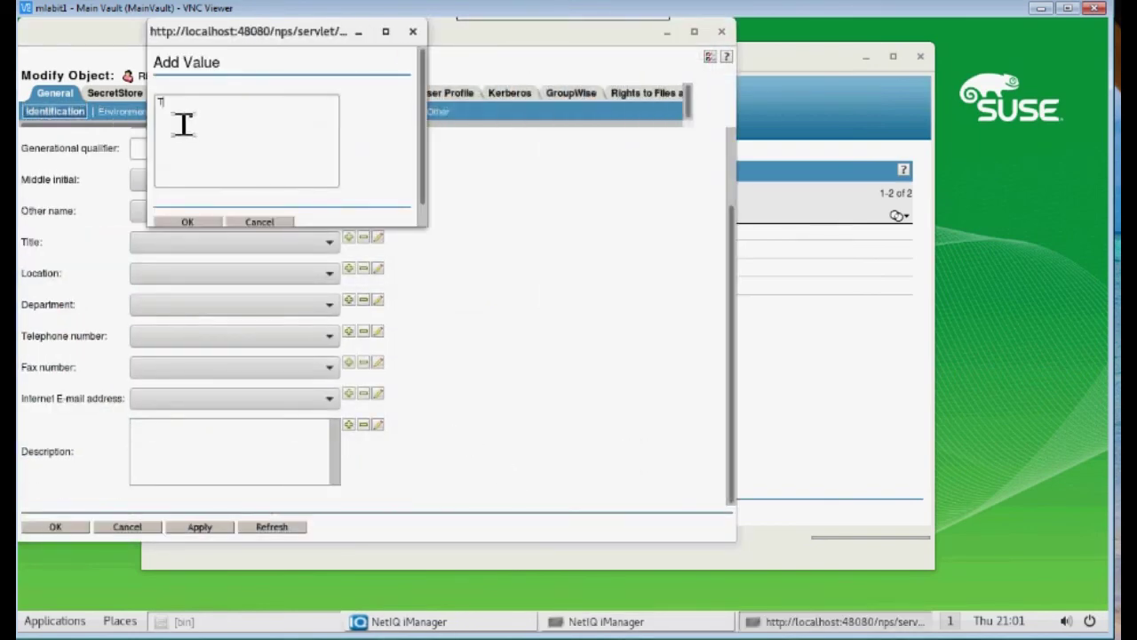
left_click(188, 223)
left_click(73, 531)
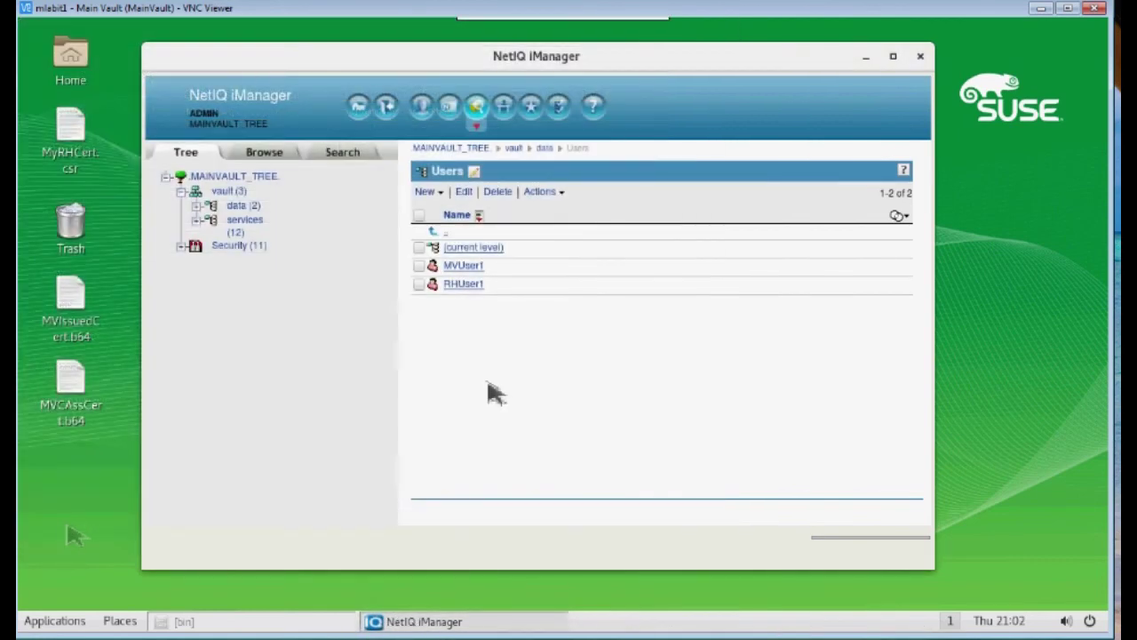
- Log out of MAINVAULT_TREE and sign into RH72_TREE at 10.1.2.10
left_click(387, 108)
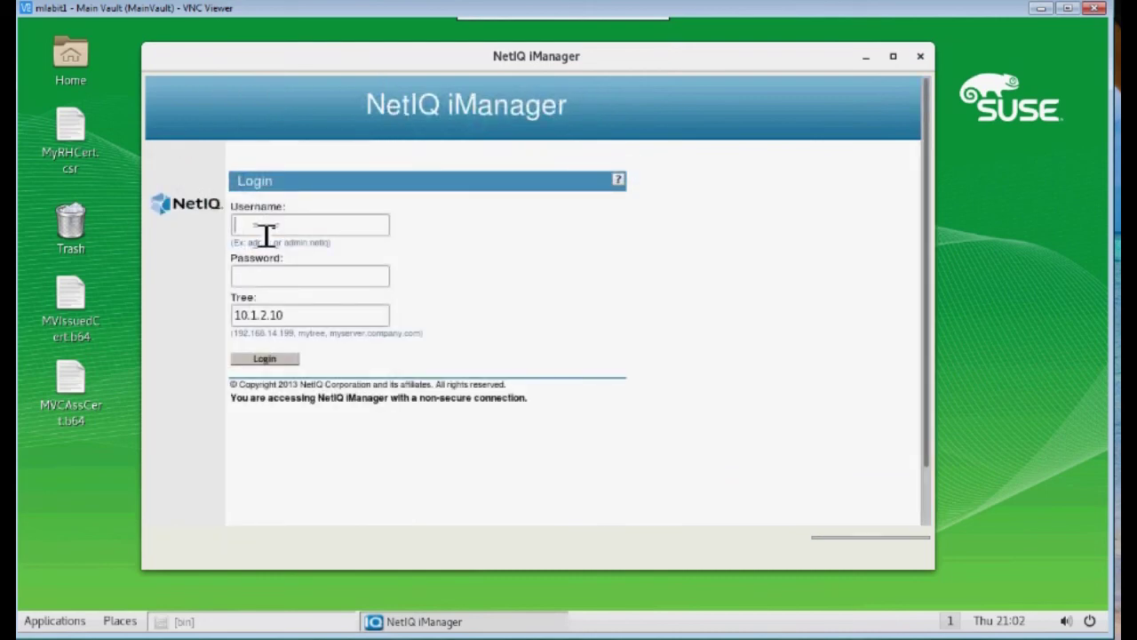
type("vell")
key("Return")
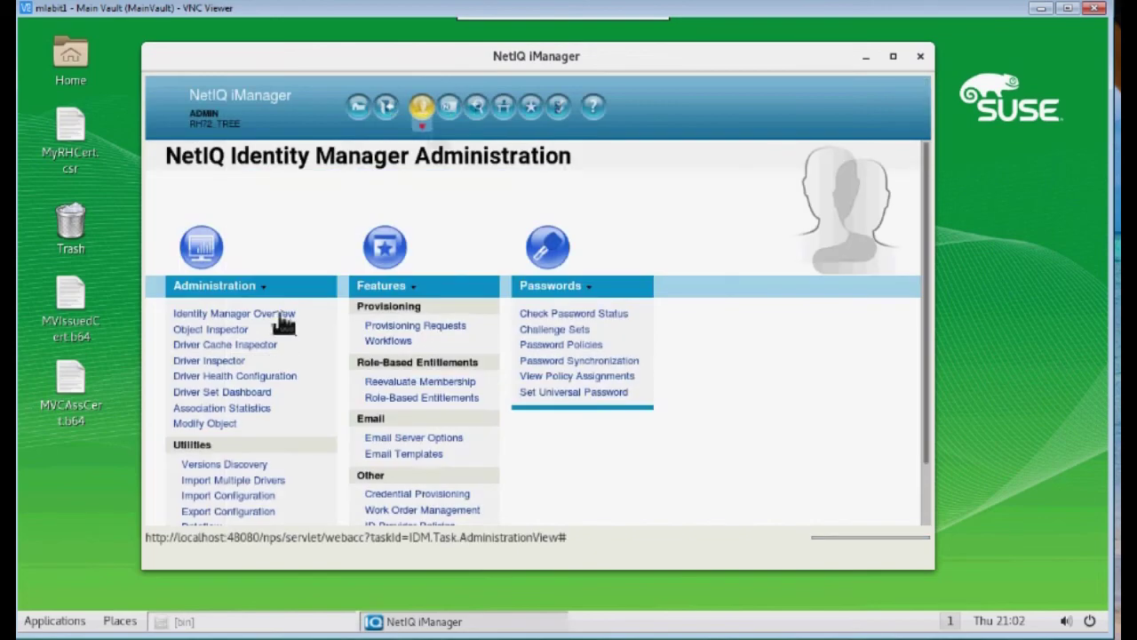
- Browse rhvault > data > Users and confirm RHUser1's Description reads Test
left_click(476, 106)
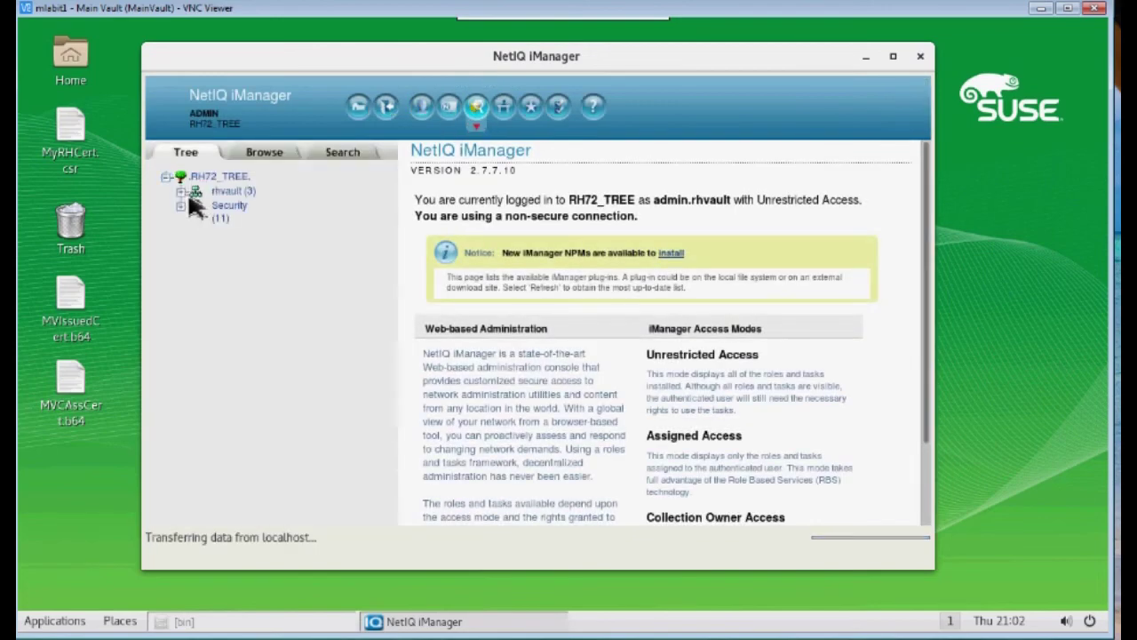
left_click(227, 192)
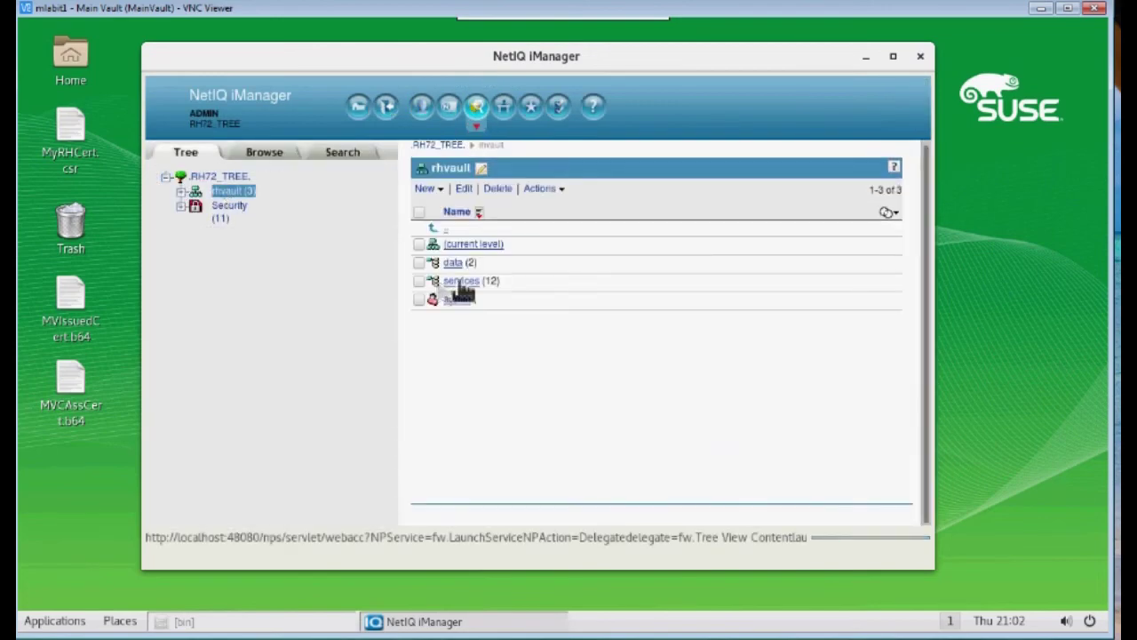
left_click(453, 263)
left_click(463, 284)
left_click(463, 285)
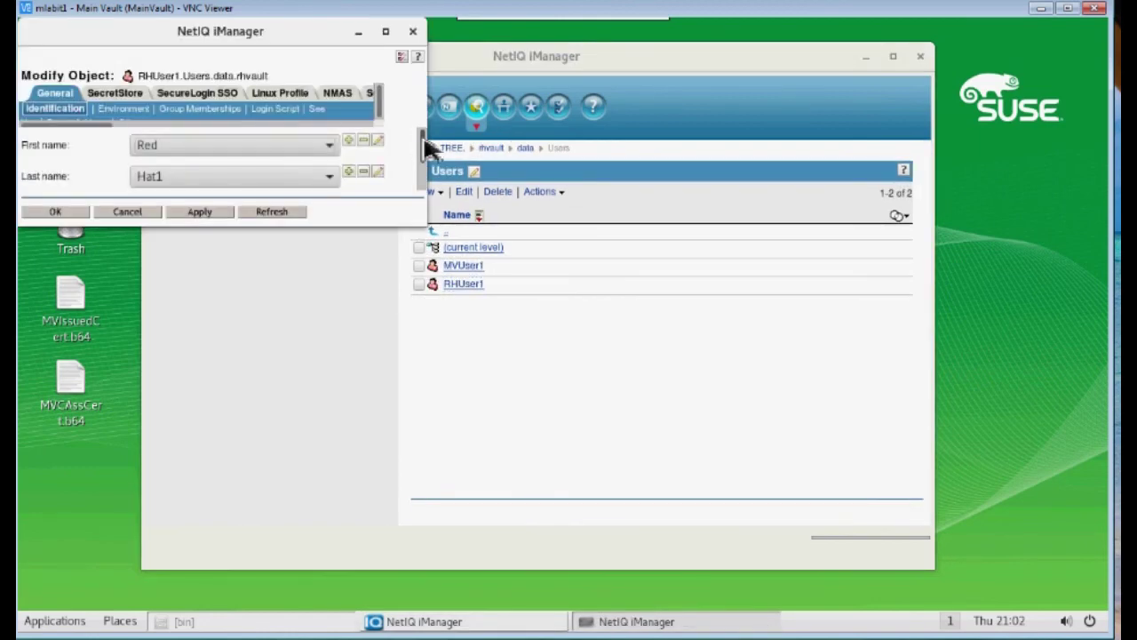
mouse_move(426, 145)
left_mouse_down()
mouse_move(425, 171)
mouse_move(427, 142)
left_mouse_up()
scroll(183, 152, "down", 2)
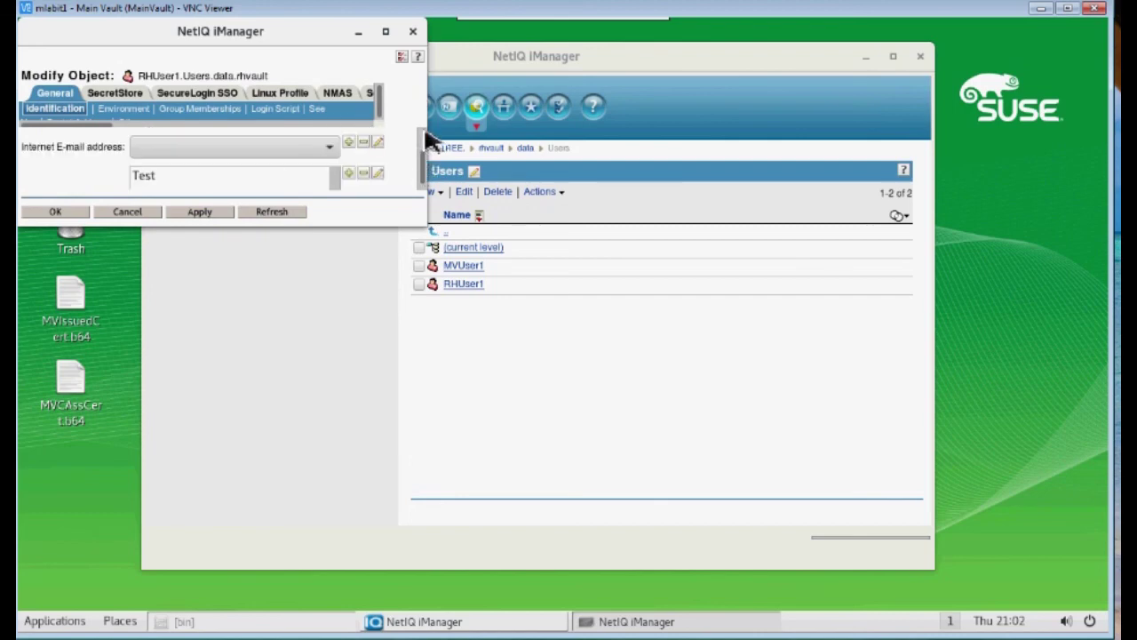
left_click(54, 212)
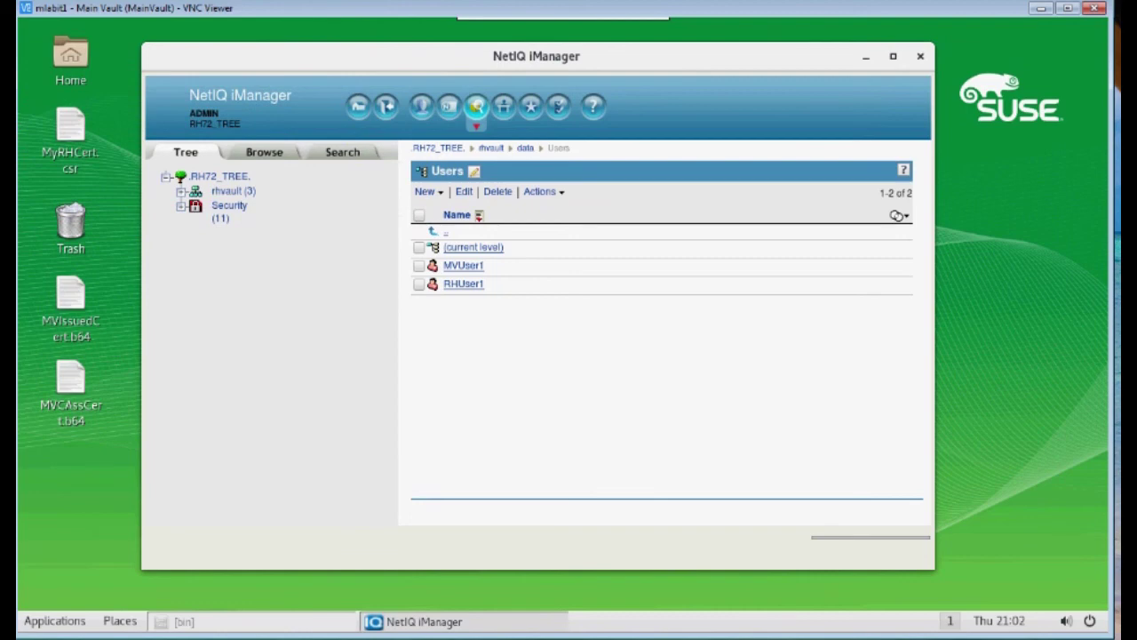
- Open a terminal from the desktop, change to /tmp, and list all files with ls -a
left_click(206, 622)
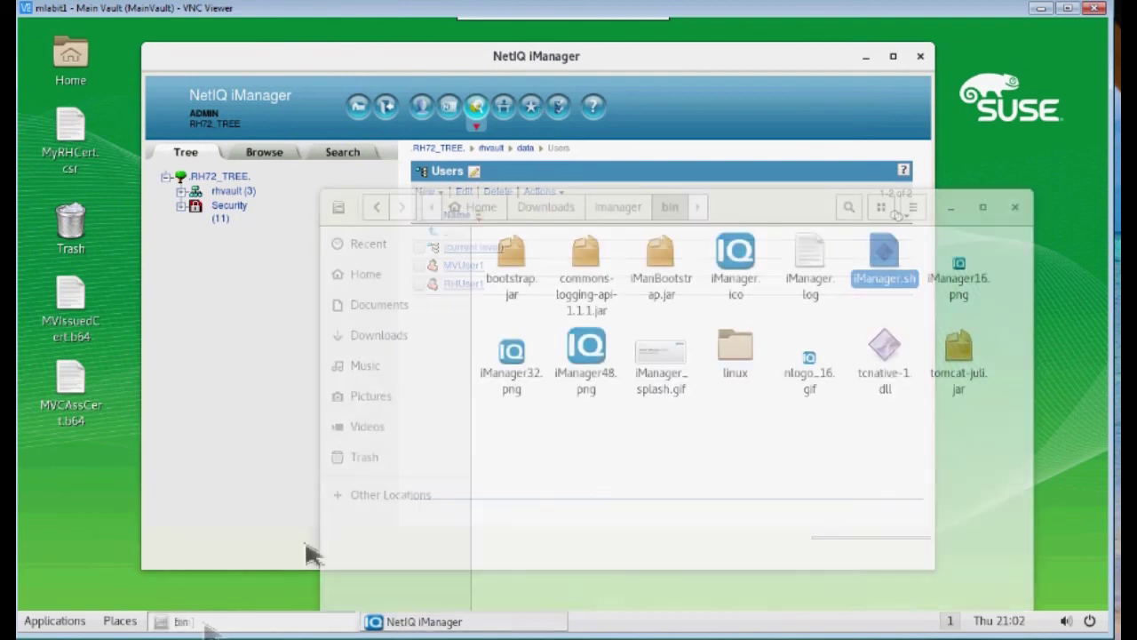
left_click(49, 621)
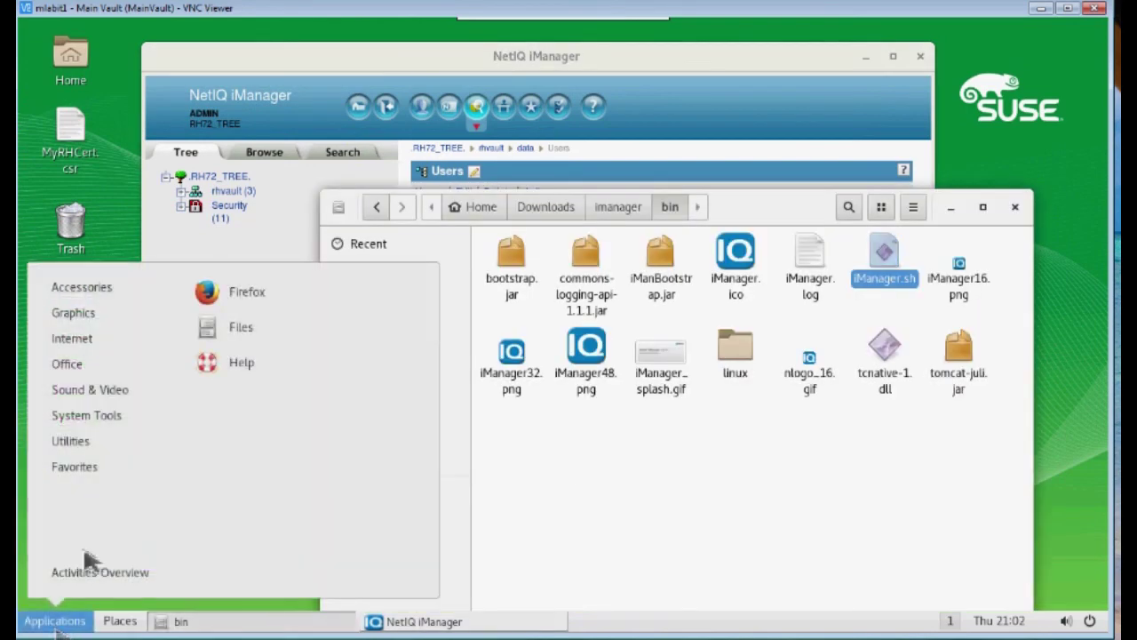
key("Escape")
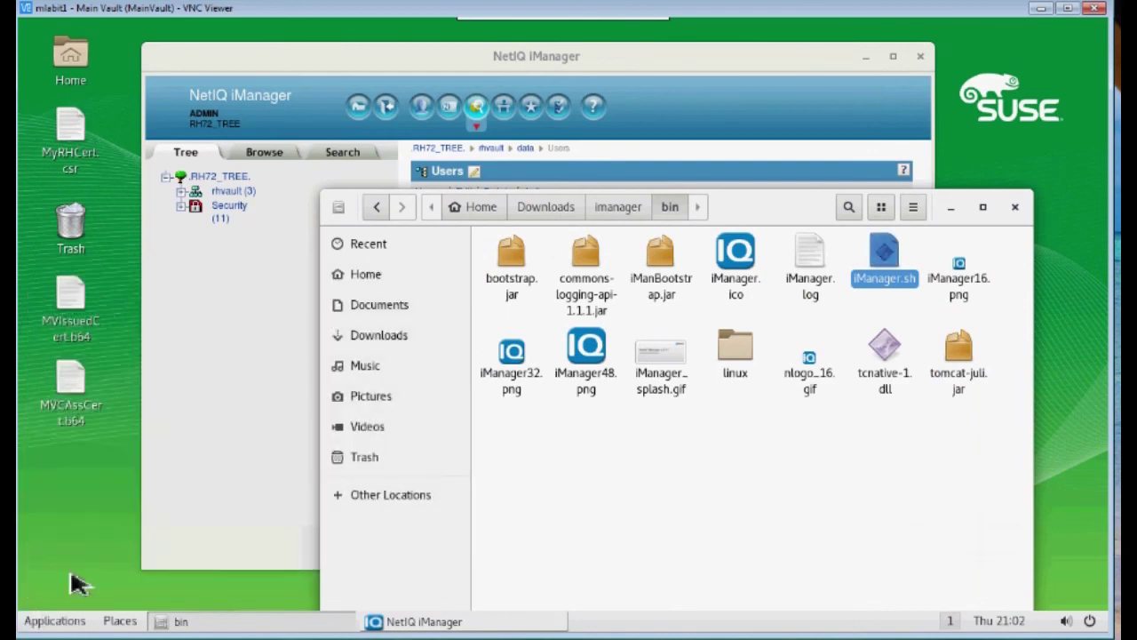
right_click(86, 504)
left_click(153, 494)
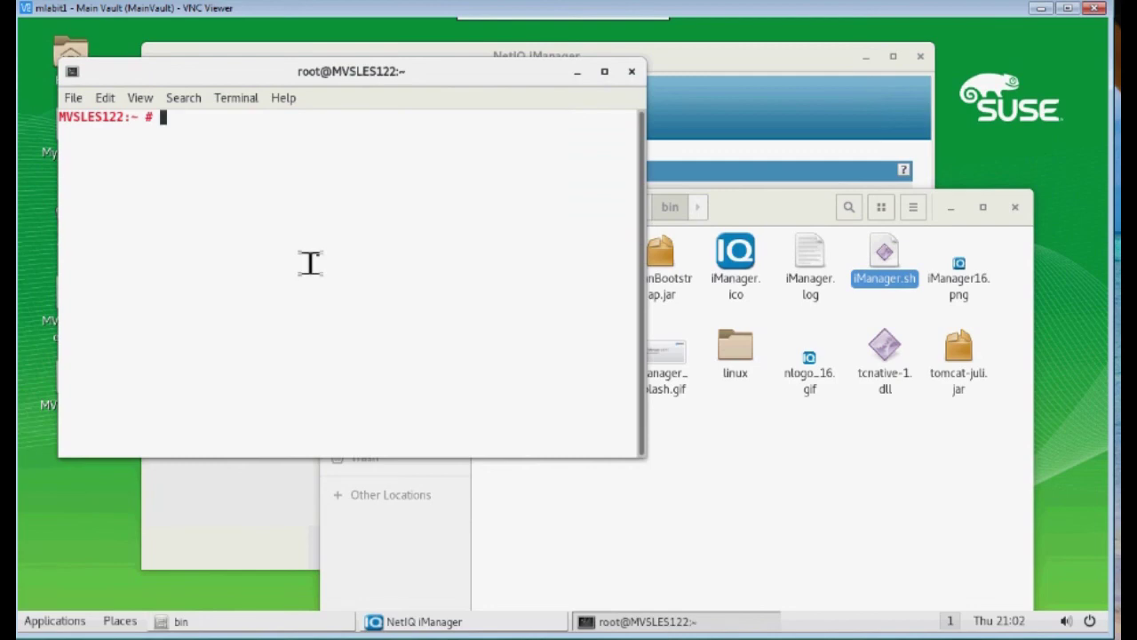
type("cd /tmp")
key("Return")
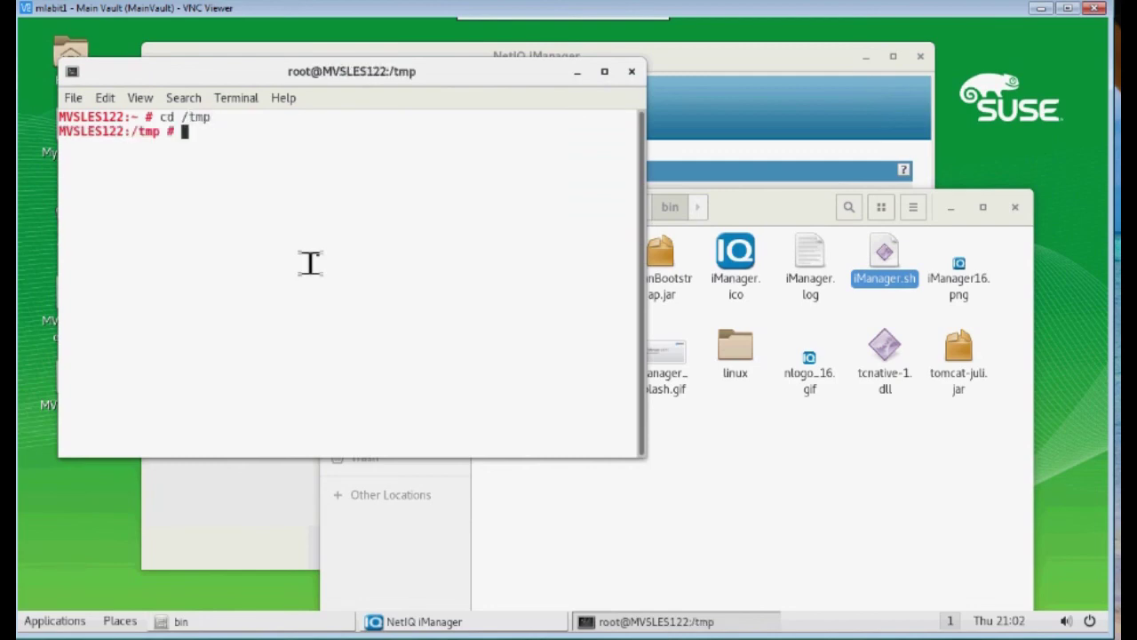
type("ls -a")
key("Return")
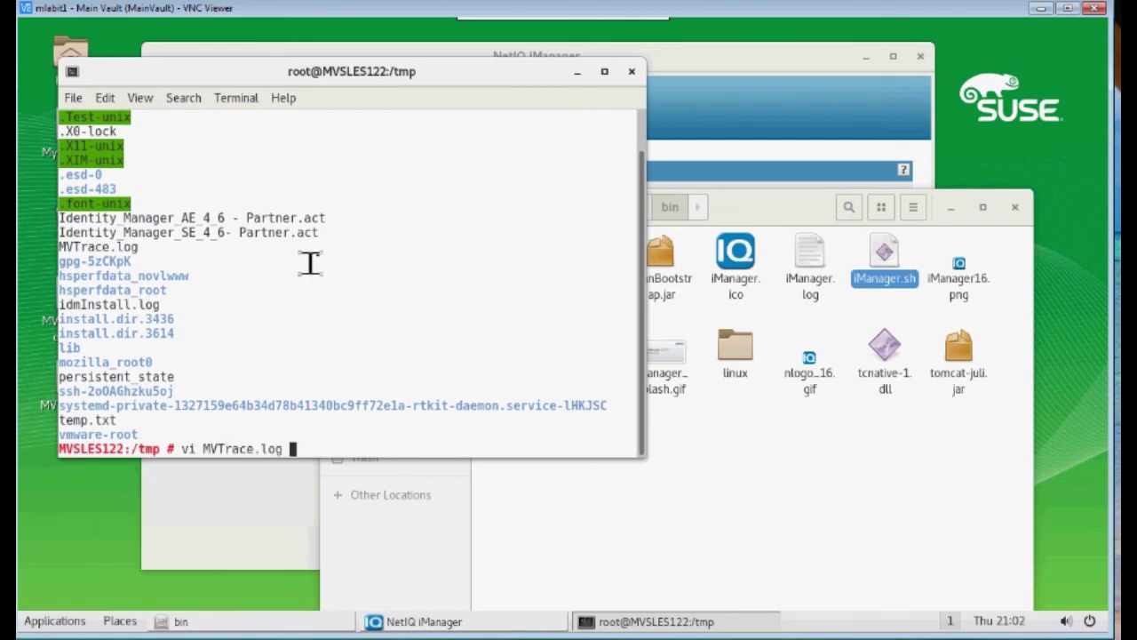
- Open MVTrace.log in vi, widen the window, and search for the second JSSE match
key("Return")
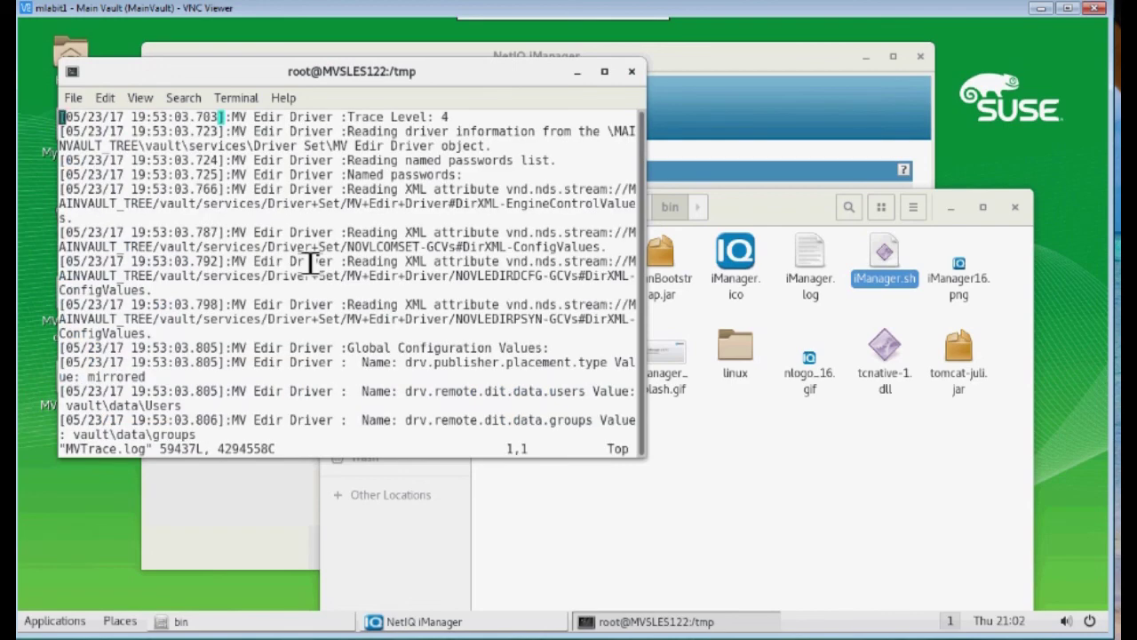
left_click_drag(651, 278, 1062, 270)
key("slash")
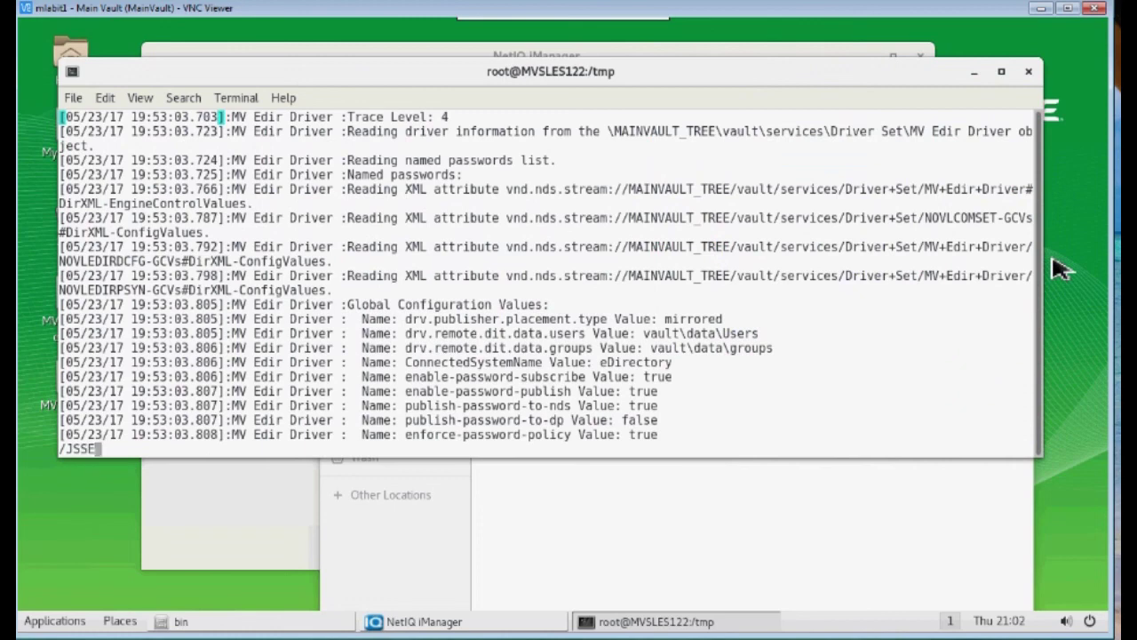
key("Return")
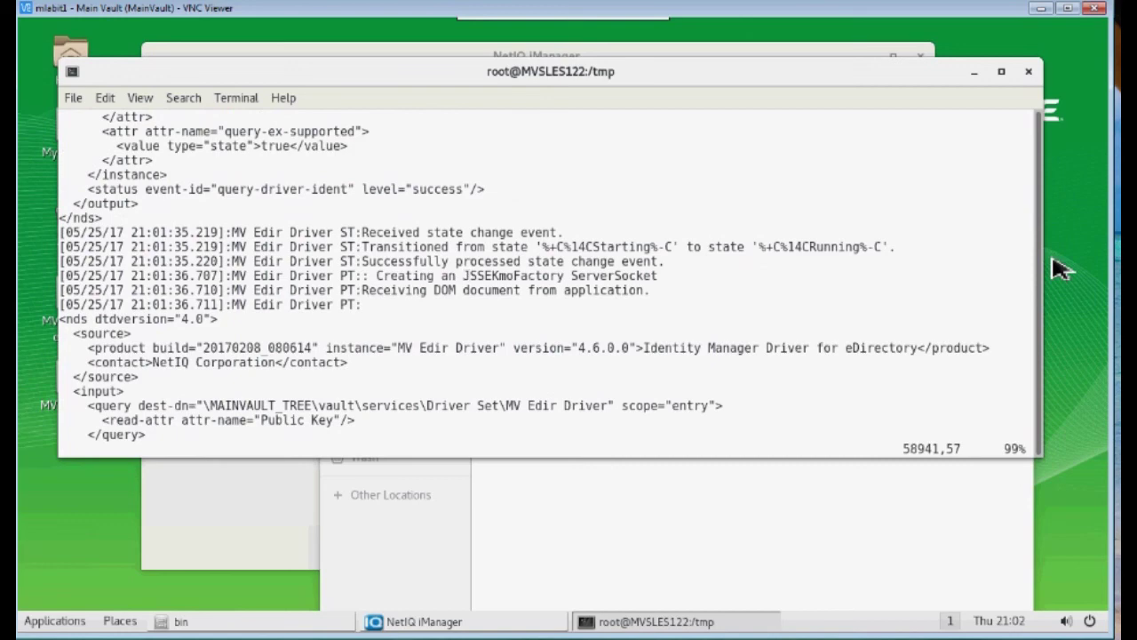
key("n")
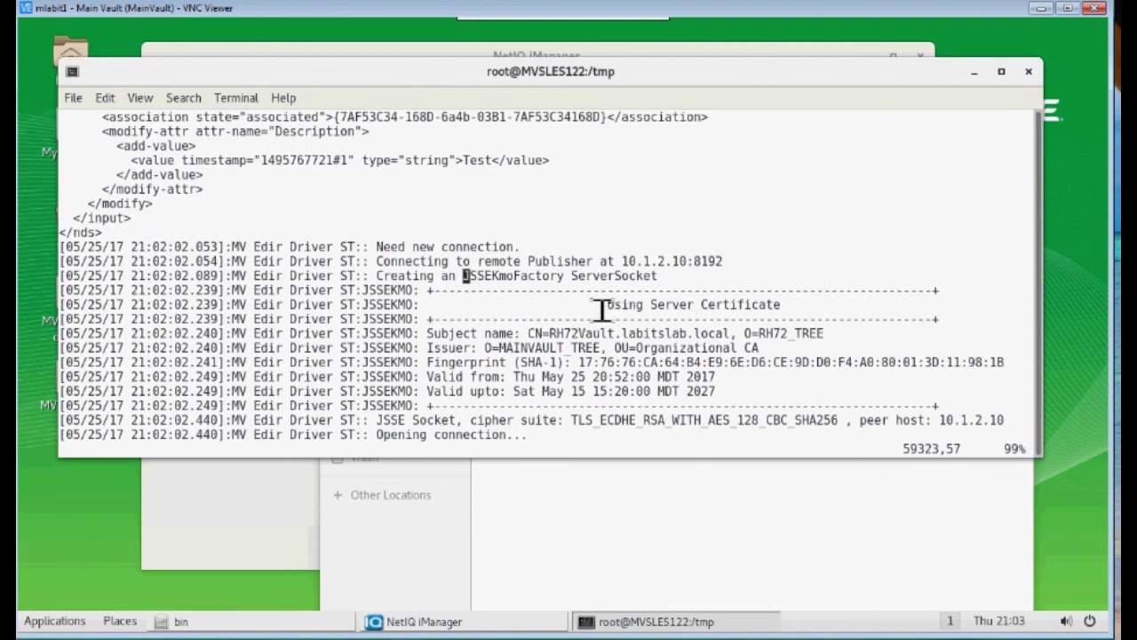
- Highlight the server certificate's subject, valid-from date and SHA256 cipher, then scroll through the handshake lines
left_click_drag(595, 306, 724, 308)
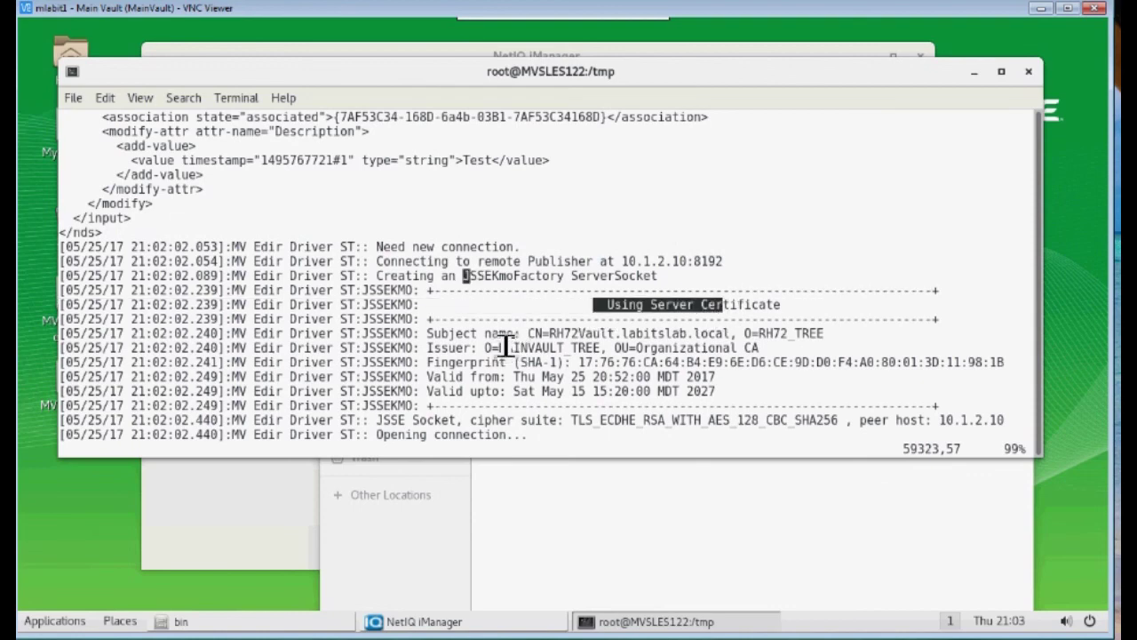
left_click_drag(484, 333, 495, 369)
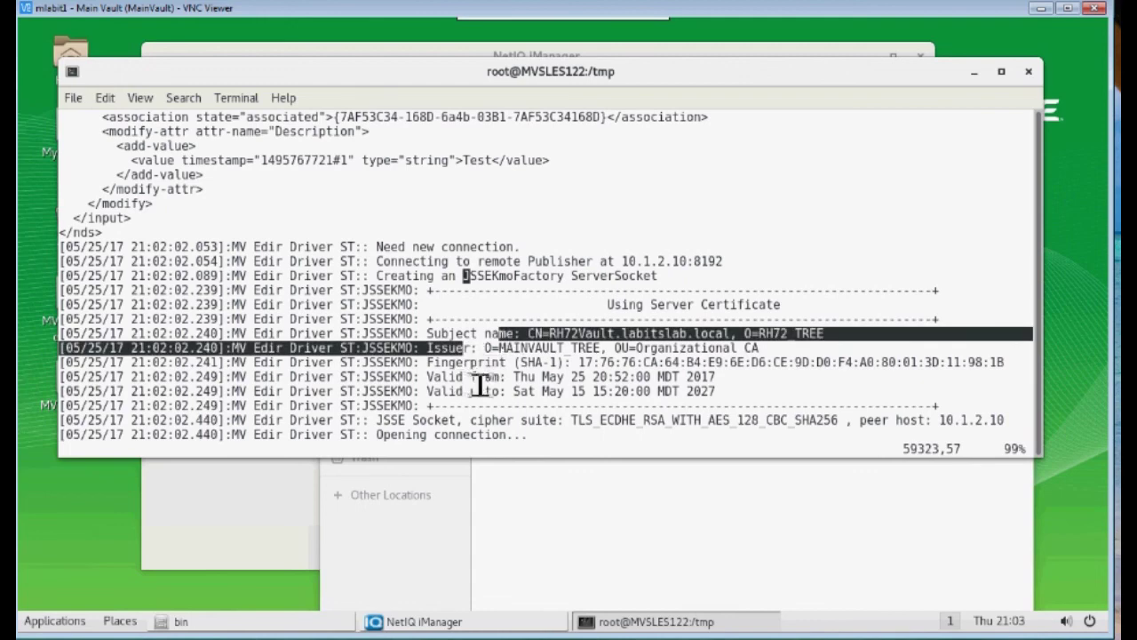
left_click_drag(508, 376, 583, 380)
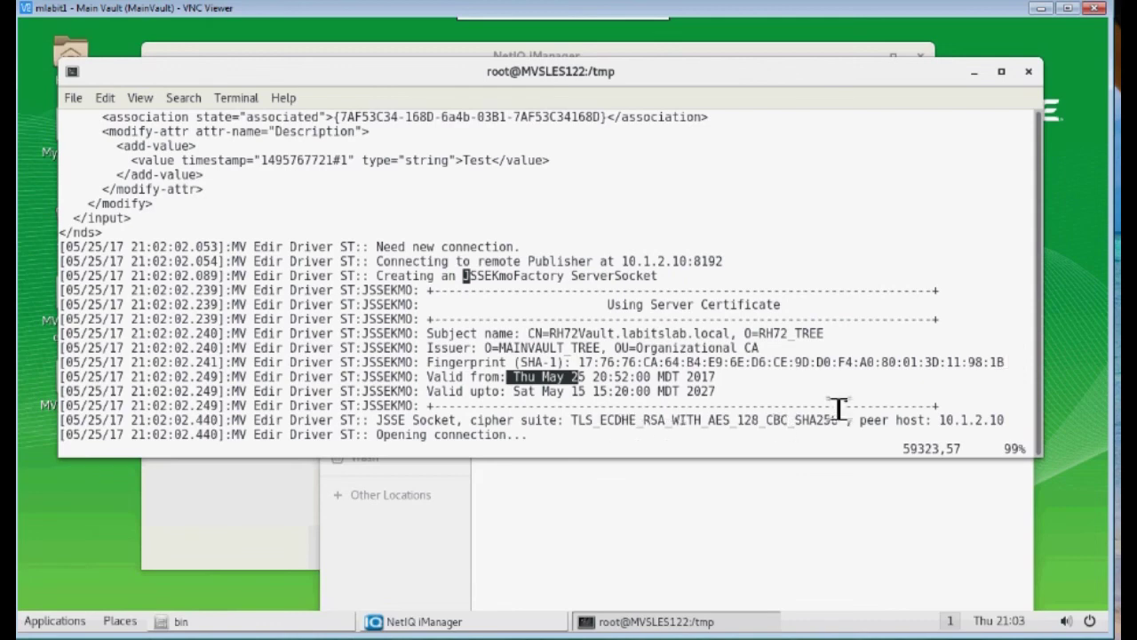
double_click(805, 421)
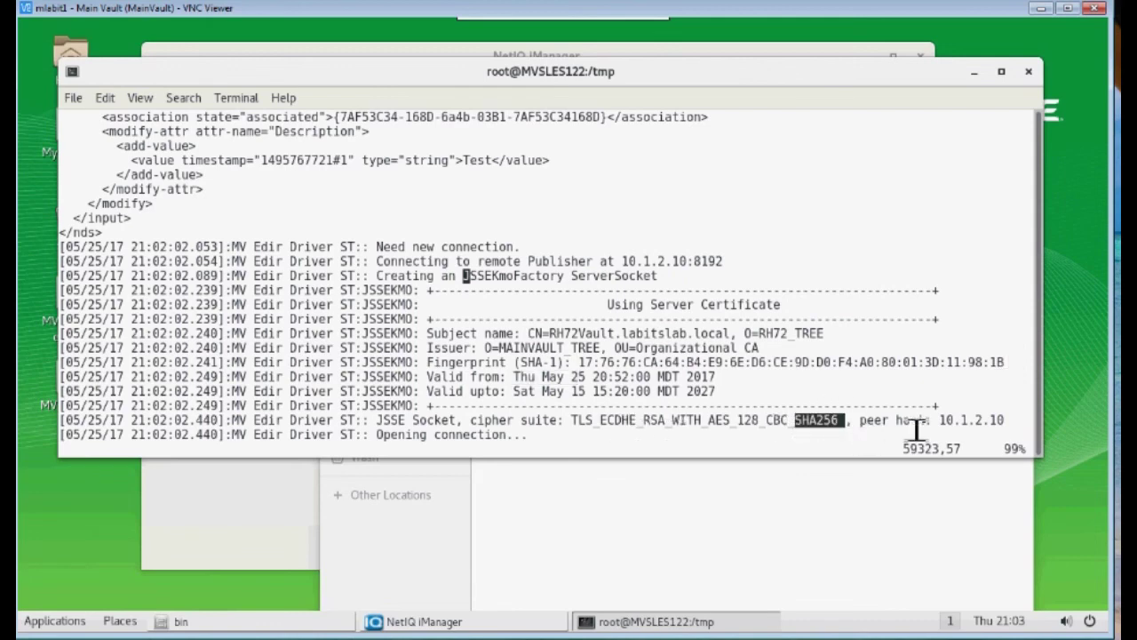
left_click(536, 445)
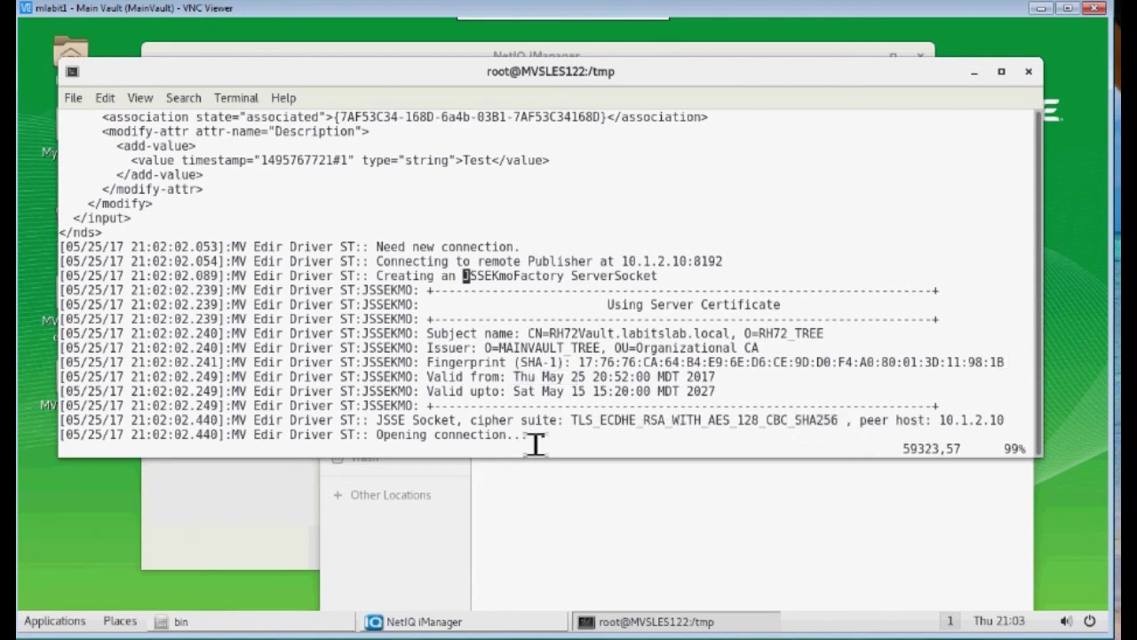
key("Down")
key("Down")
key("Down")
key("Down")
key("Down")
key("Down")
key("Down")
key("Down")
key("Down")
key("Down")
key("Down")
key("Down")
key("Down")
key("Down")
key("Down")
key("Down")
key("Down")
key("Down")
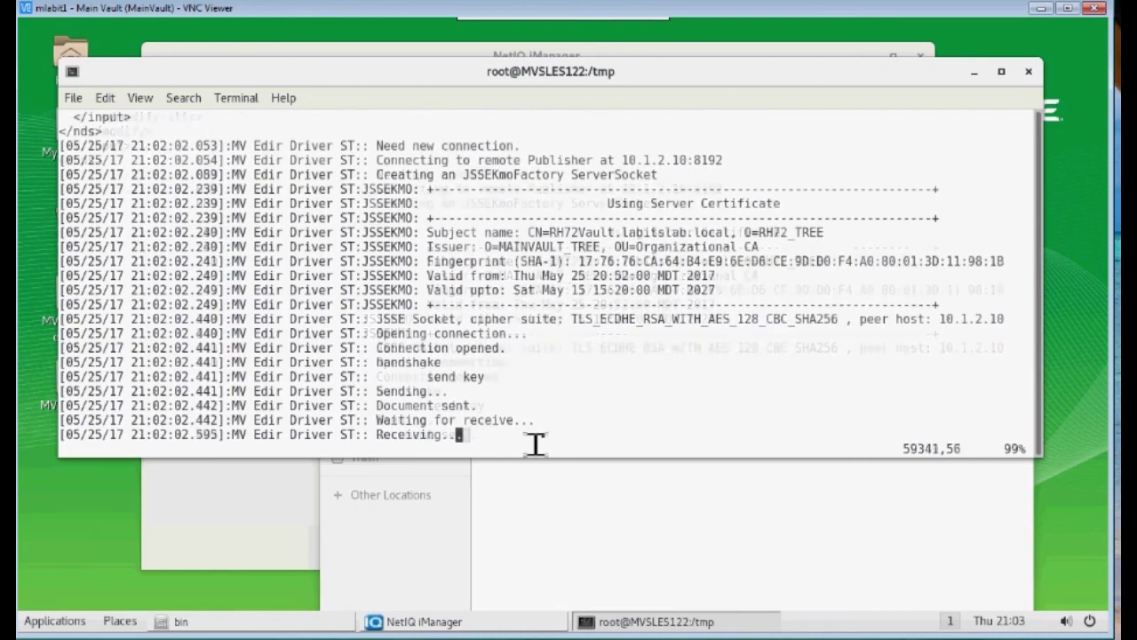
key("Down")
key("Down")
key("Down")
key("Down")
key("Down")
key("Down")
key("Down")
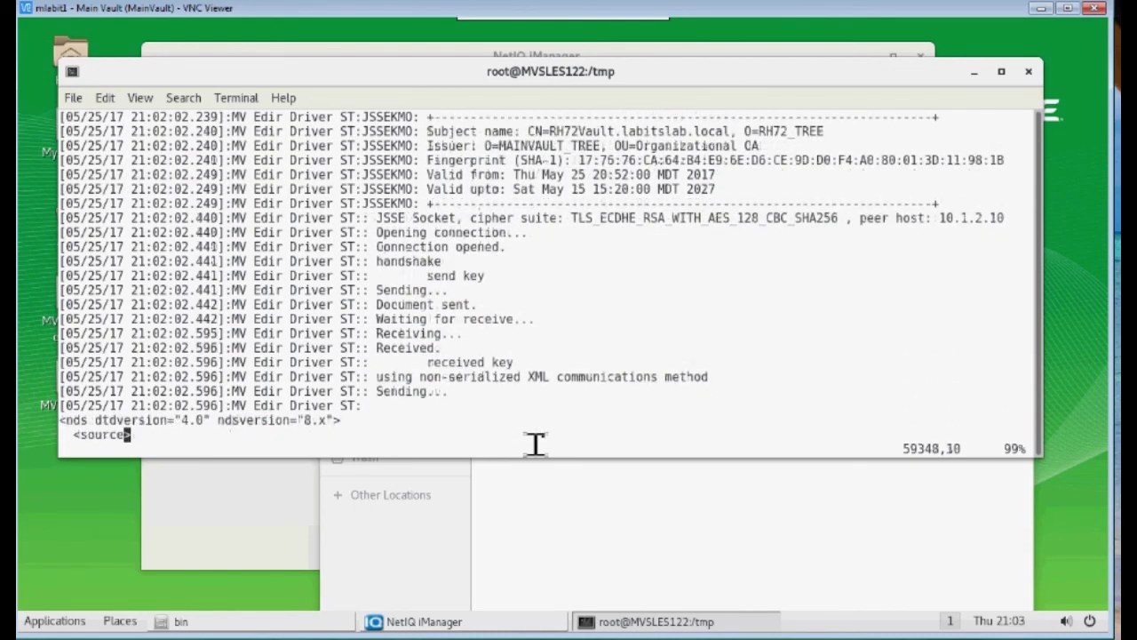
key("Down")
key("Down")
key("Down")
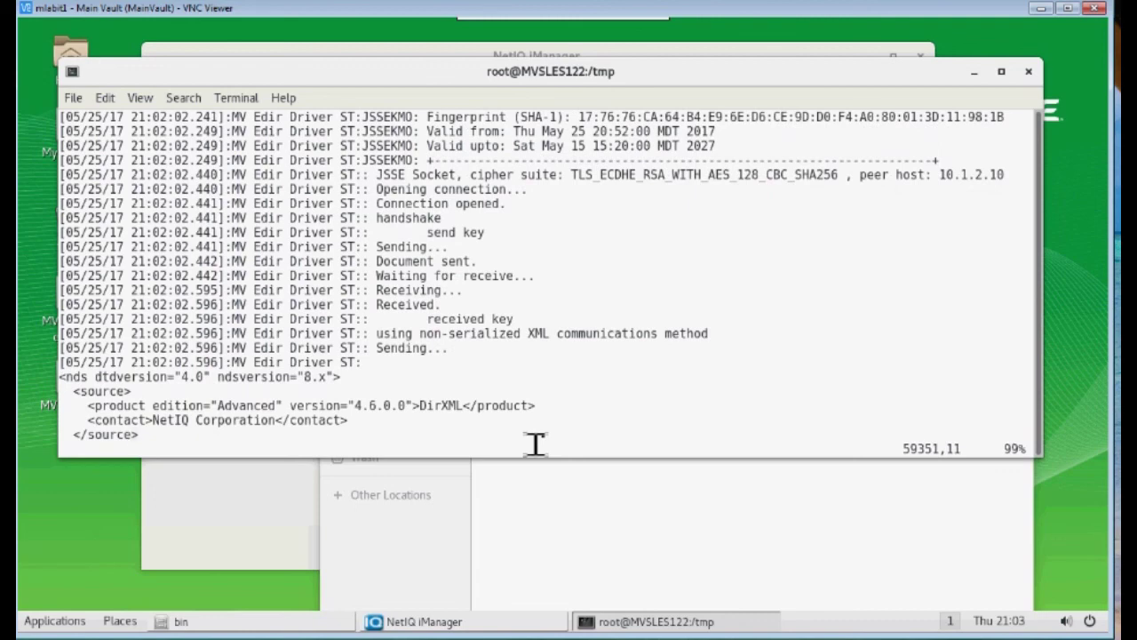